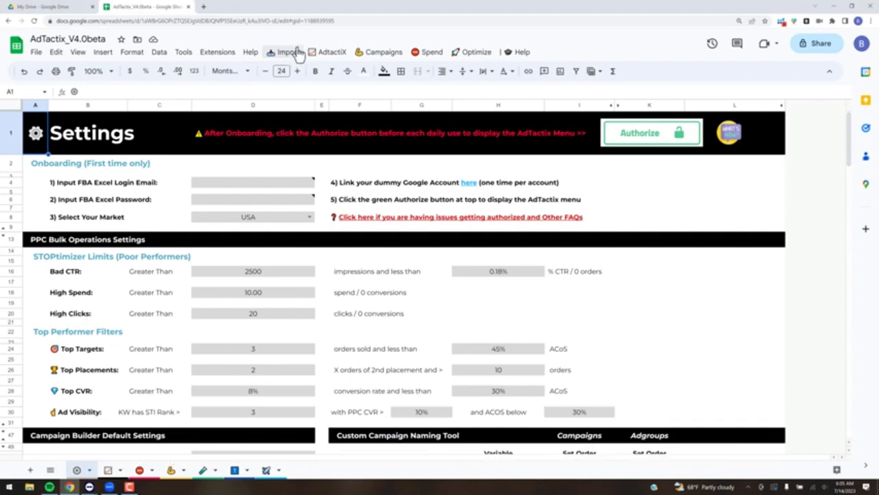
# Review the bulk ads file download instructions and FAQs, and decline the download
pyautogui.click(288, 53)
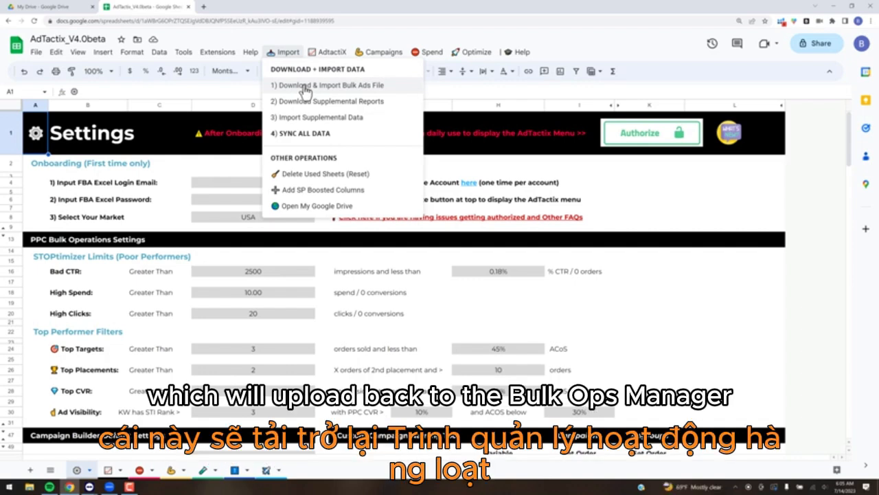
pyautogui.click(353, 87)
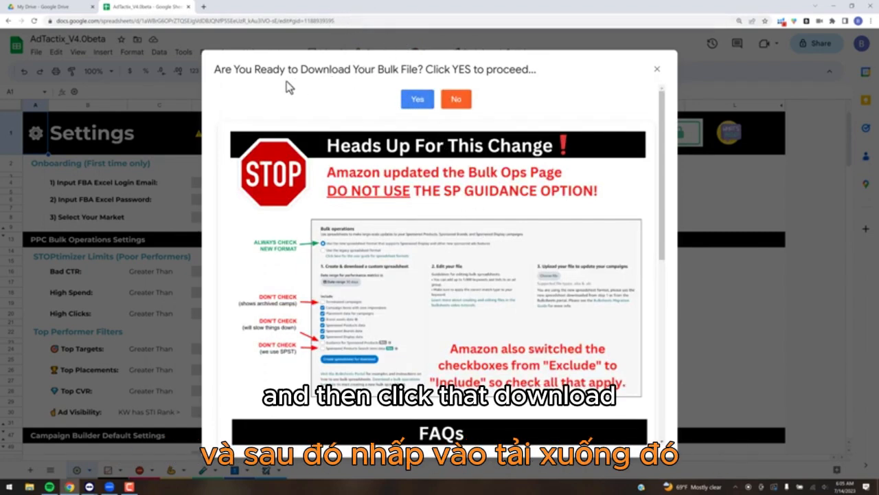
pyautogui.click(418, 105)
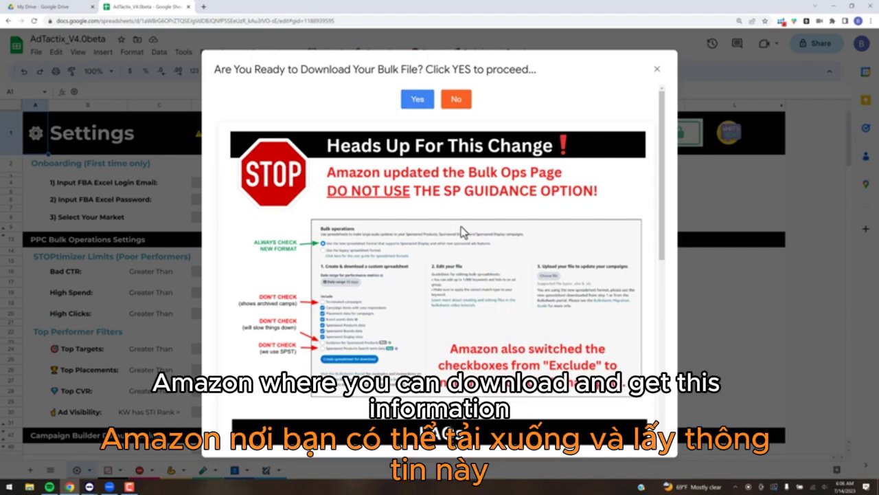
pyautogui.scroll(-3, 484, 247)
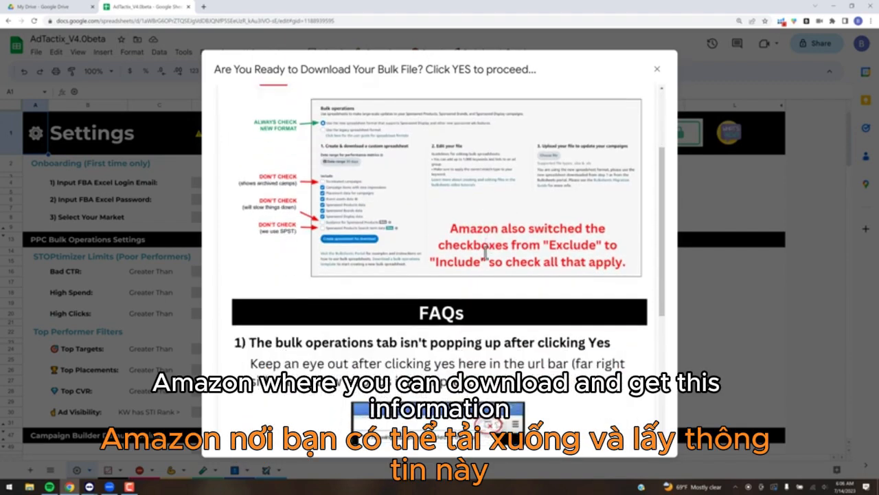
pyautogui.scroll(-1, 485, 253)
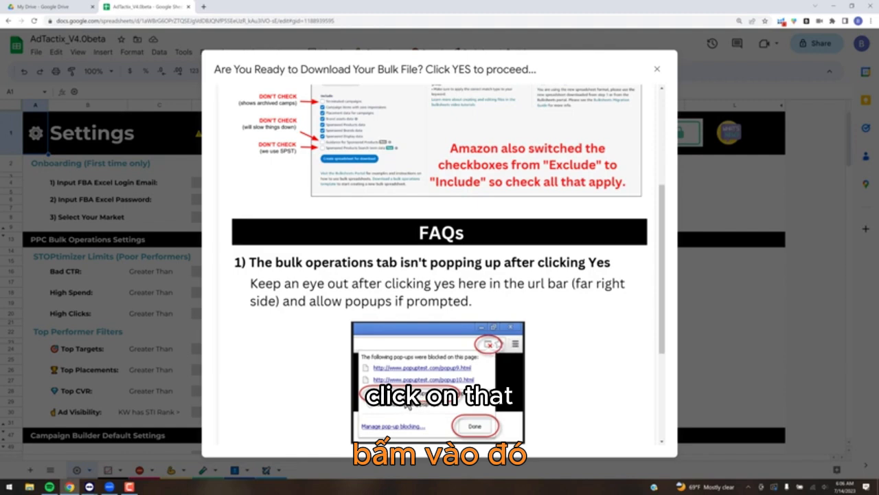
pyautogui.scroll(-3, 492, 354)
pyautogui.scroll(5, 492, 354)
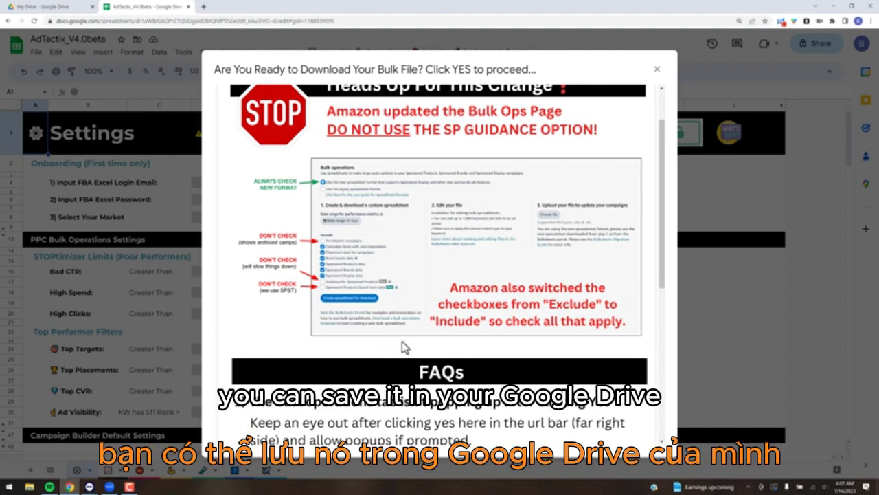
pyautogui.scroll(1, 495, 259)
pyautogui.scroll(1, 495, 258)
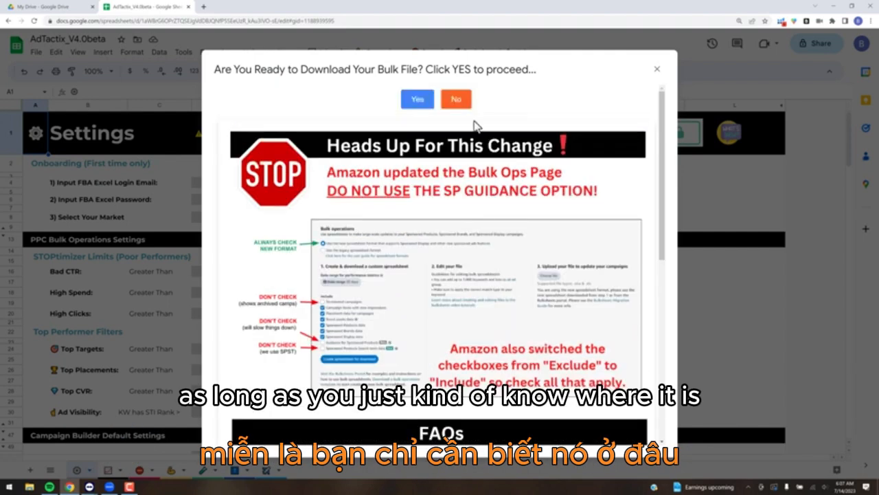
pyautogui.click(459, 101)
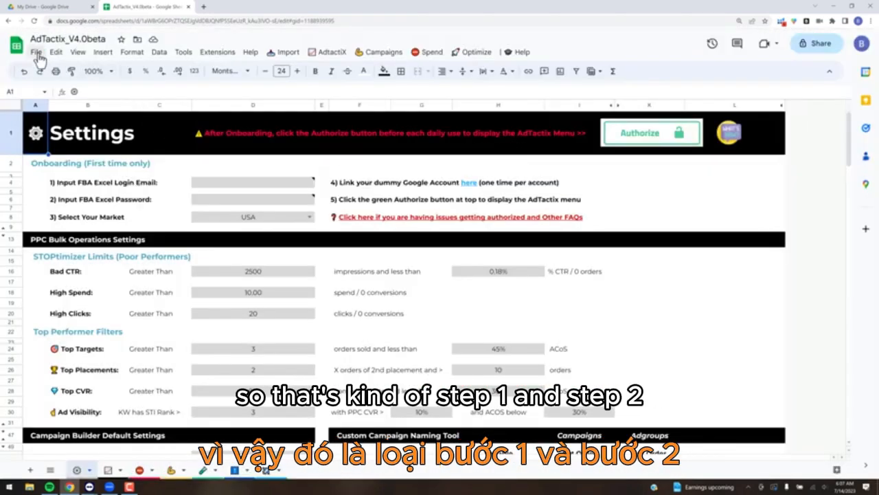
# Choose TEST BULK FILE (NEW PLACEMENTS).xlsx from the TACTIX TEST FILES folder in Drive as the file to import
pyautogui.click(36, 53)
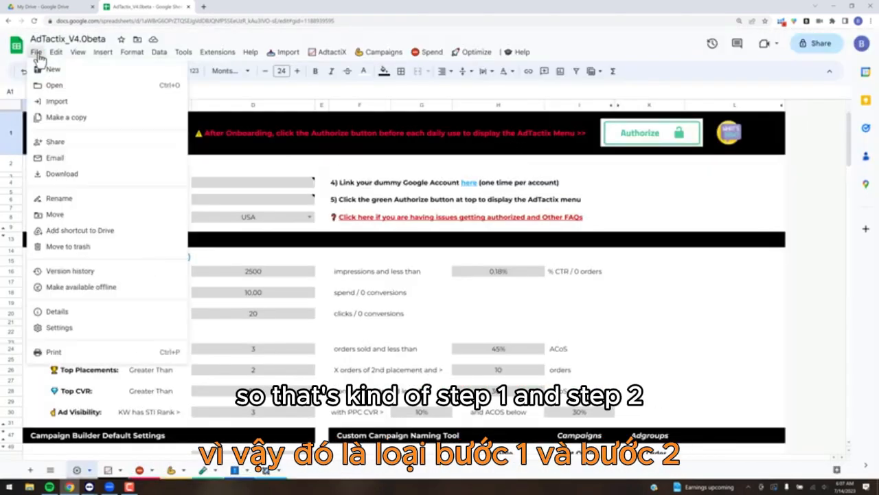
pyautogui.click(57, 101)
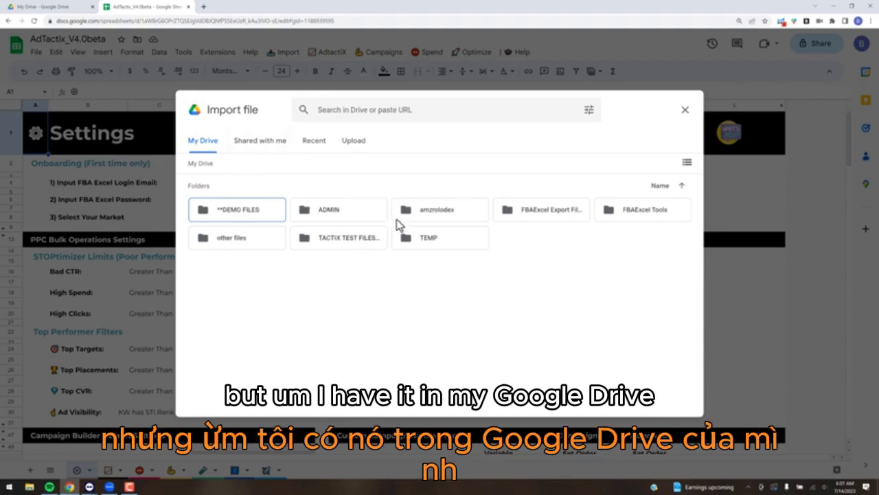
pyautogui.doubleClick(334, 240)
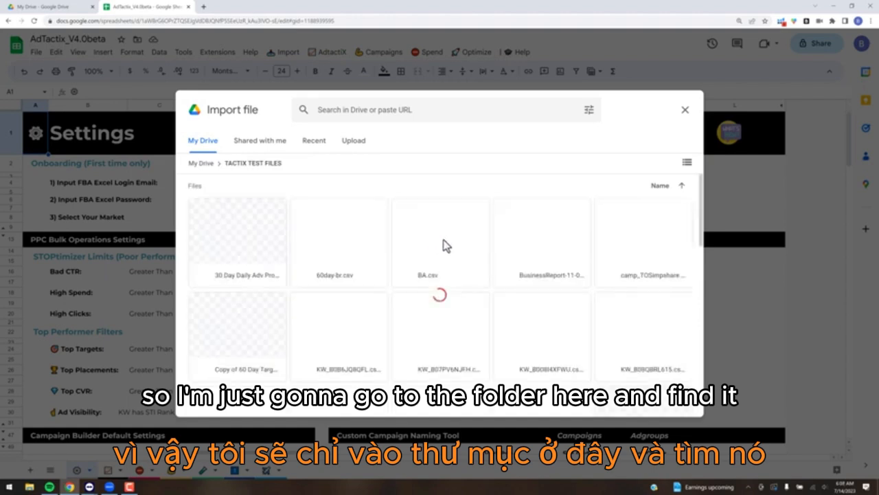
pyautogui.click(687, 162)
pyautogui.click(307, 212)
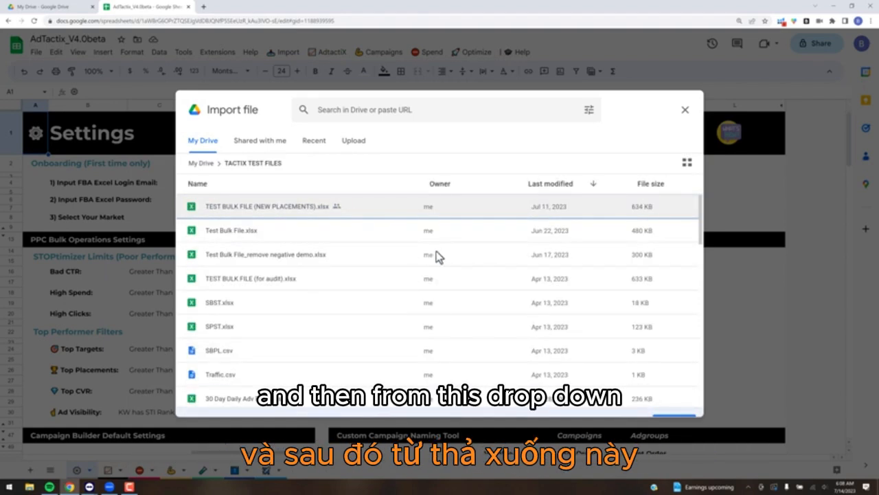
pyautogui.doubleClick(440, 208)
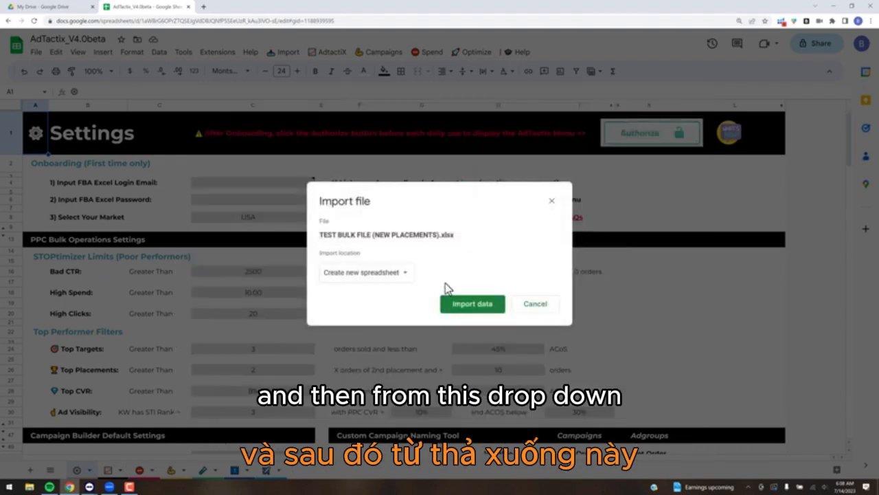
# Import the bulk file's data with the location set to Insert new sheet(s)
pyautogui.click(407, 275)
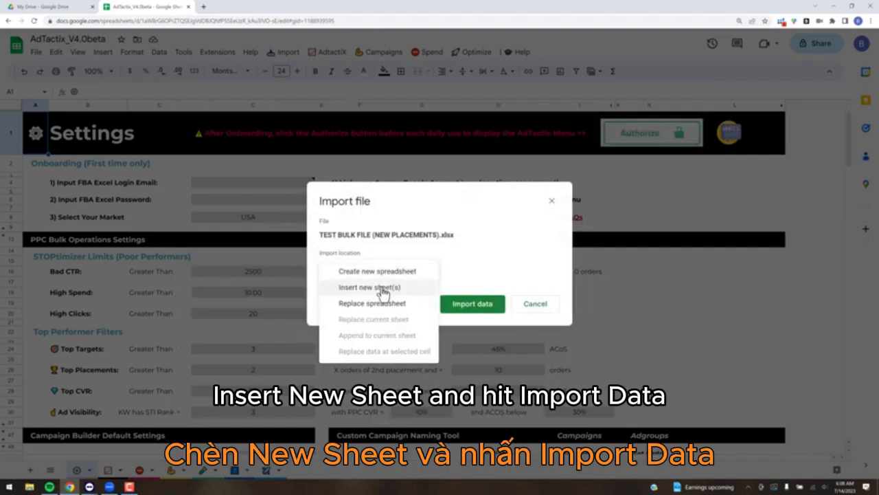
pyautogui.click(382, 288)
pyautogui.click(483, 343)
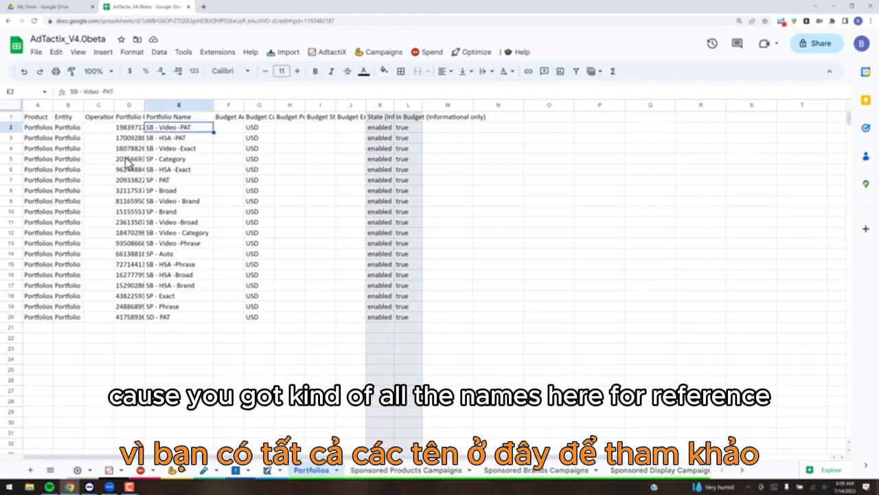
# Look over the imported Portfolios sheet and the Supplemental Reports Hub on the Settings sheet
pyautogui.click(129, 129)
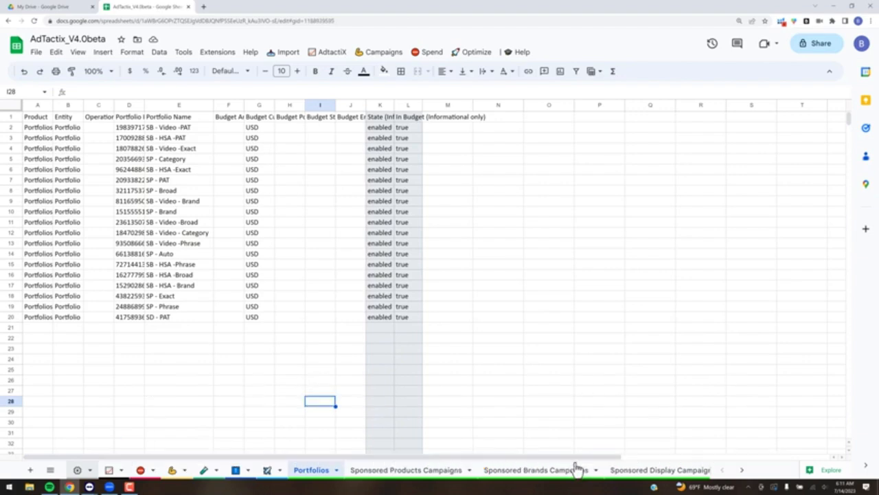
pyautogui.click(77, 469)
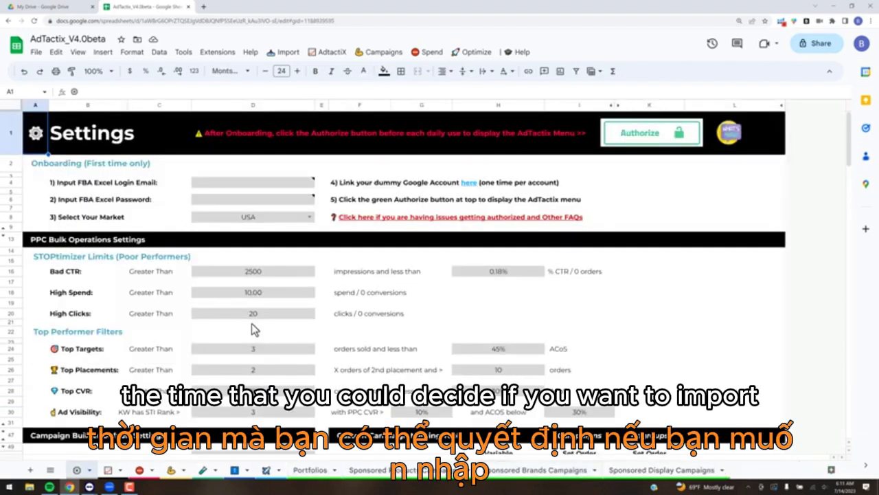
pyautogui.scroll(-5, 252, 324)
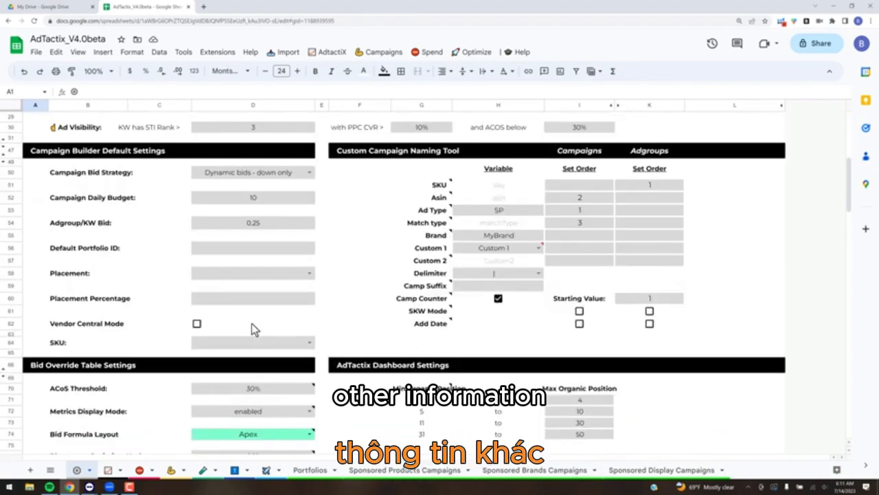
pyautogui.scroll(-4, 252, 323)
pyautogui.scroll(-1, 103, 343)
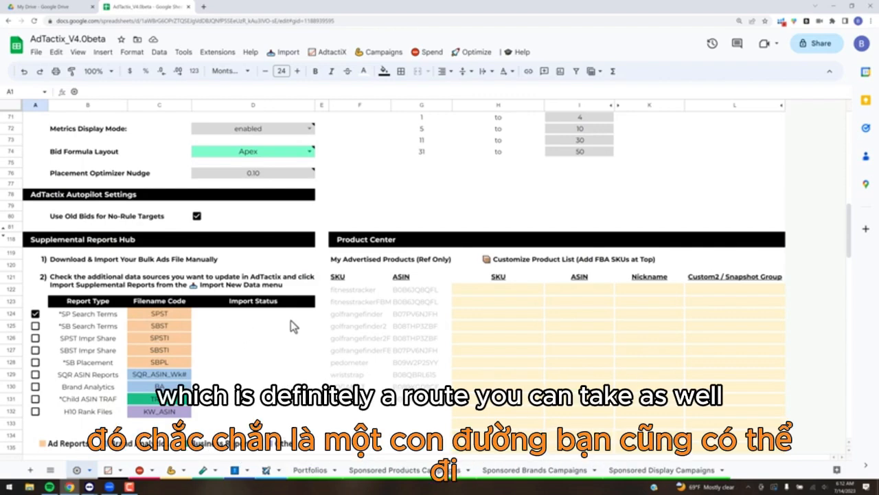
# Sync all imported data in AdTactix and dismiss the completion notice
pyautogui.click(287, 52)
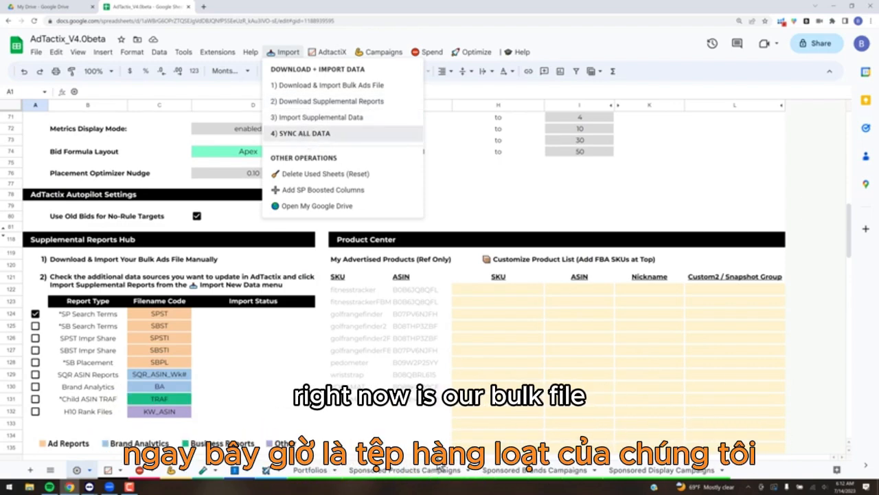
pyautogui.click(304, 135)
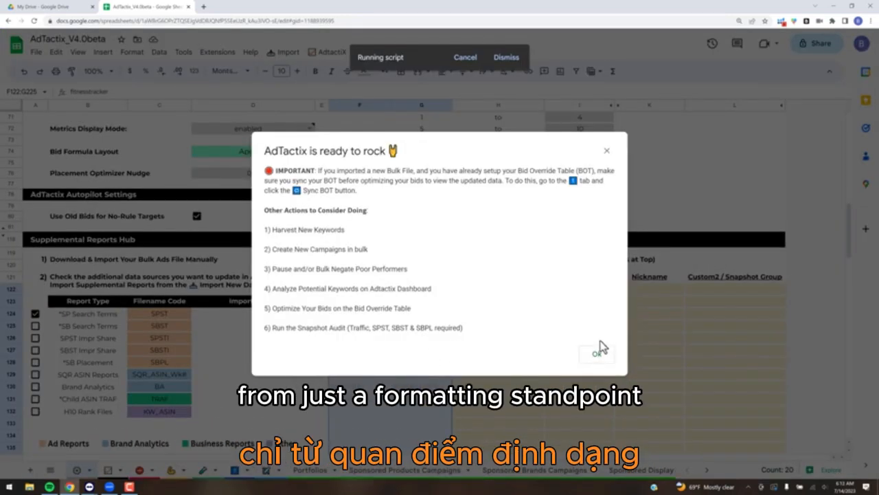
pyautogui.click(630, 359)
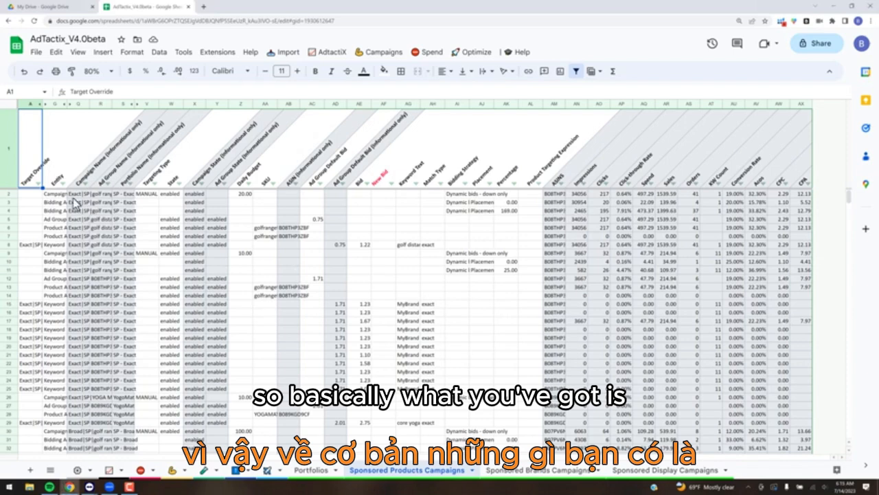
# Go through the first campaign's campaign and bidding adjustment rows, and fit the Entity column's width to its contents
pyautogui.click(55, 196)
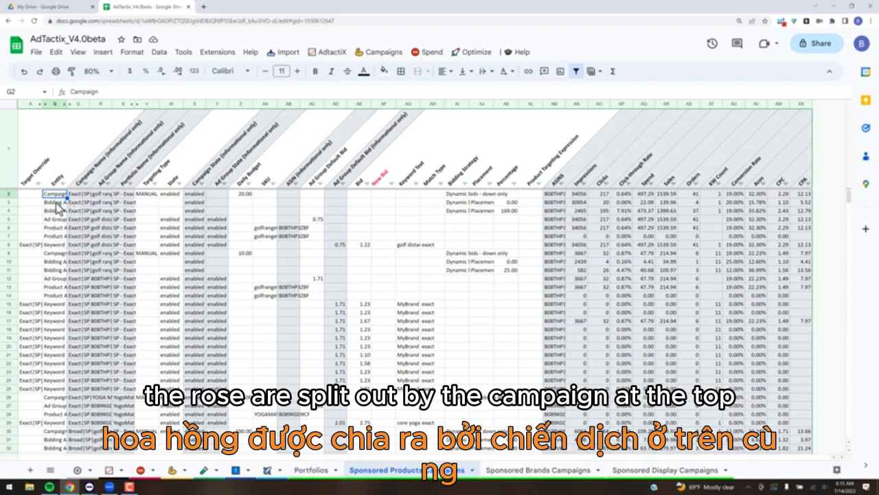
pyautogui.press('Down')
pyautogui.press('Down')
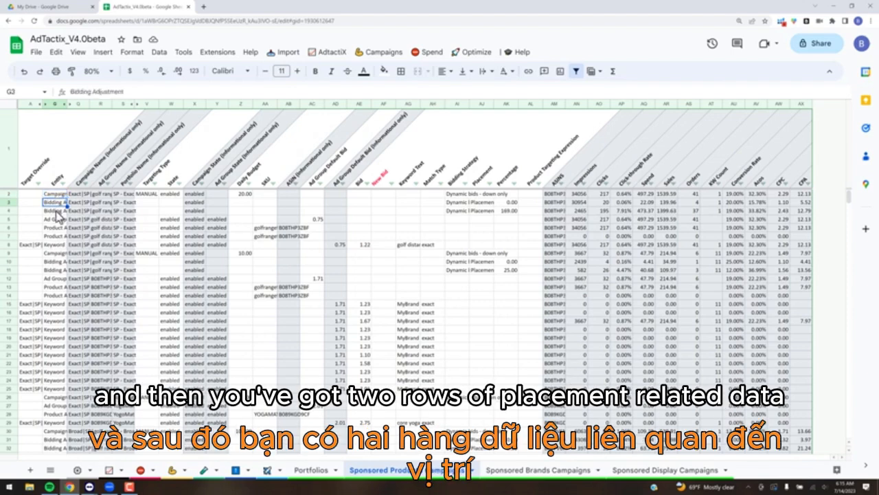
pyautogui.doubleClick(97, 104)
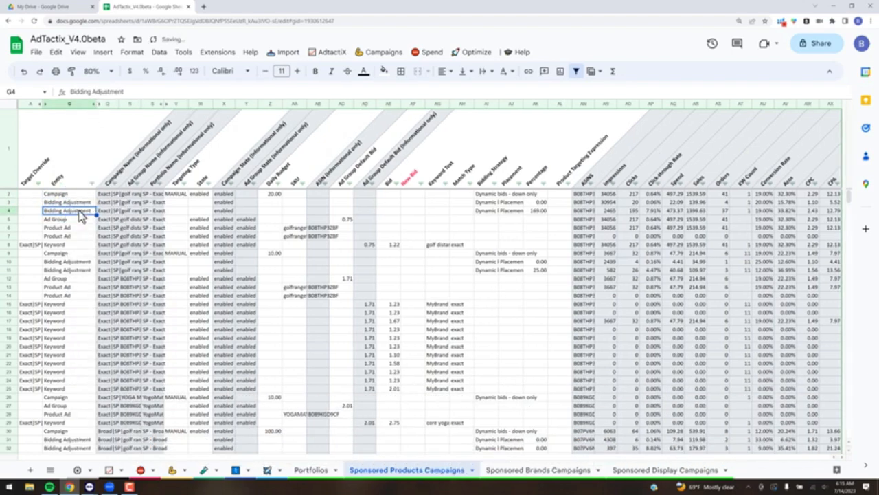
# Examine the first campaign's ad group, product ad with its ASIN, and keyword row
pyautogui.click(79, 221)
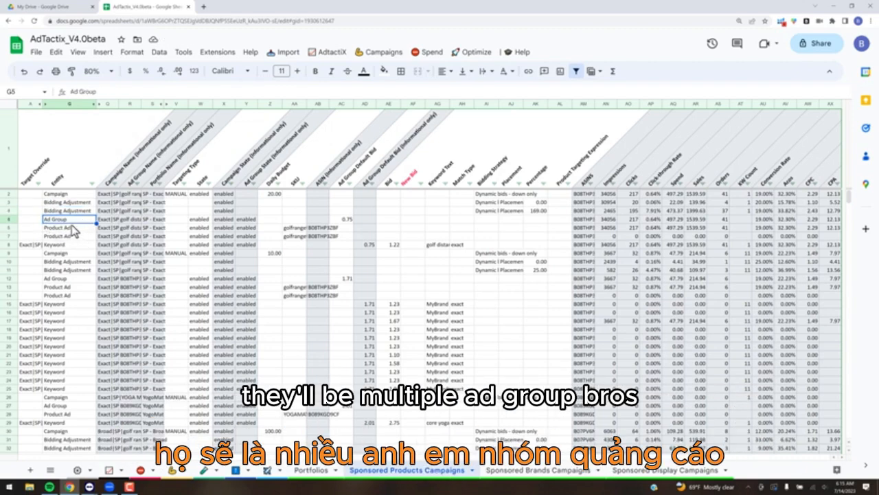
pyautogui.click(69, 229)
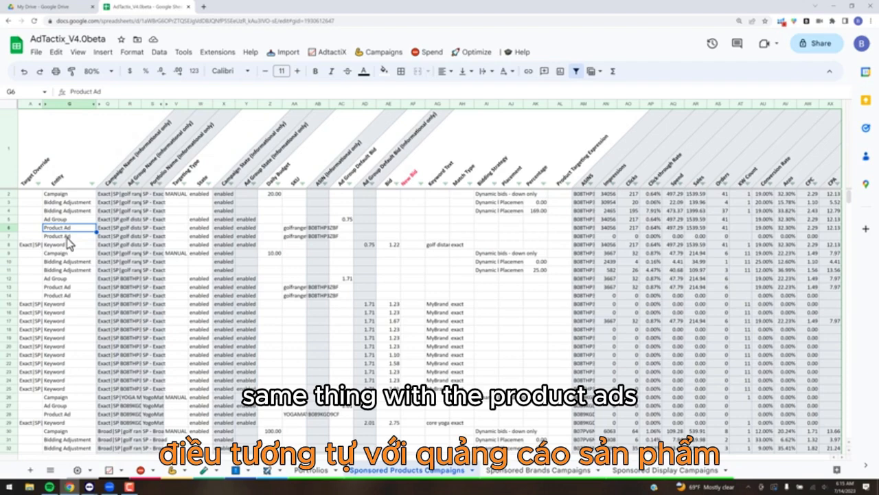
pyautogui.click(321, 230)
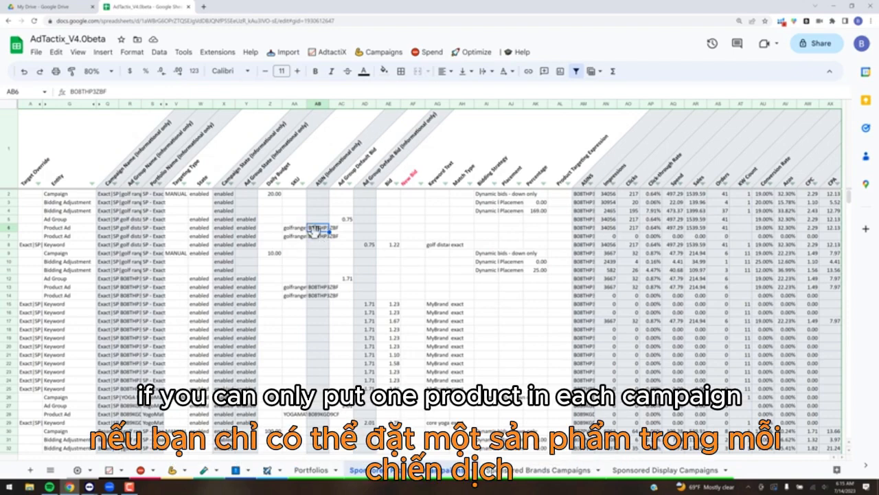
pyautogui.click(74, 245)
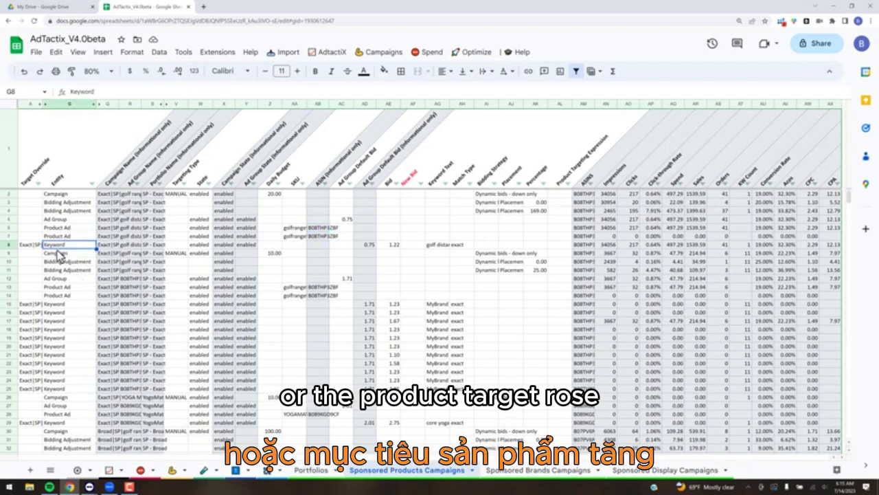
# Examine the golf distance rangefinder keyword's bid and text, the New Bid column, and the metrics columns from Impressions to CPA
pyautogui.click(390, 247)
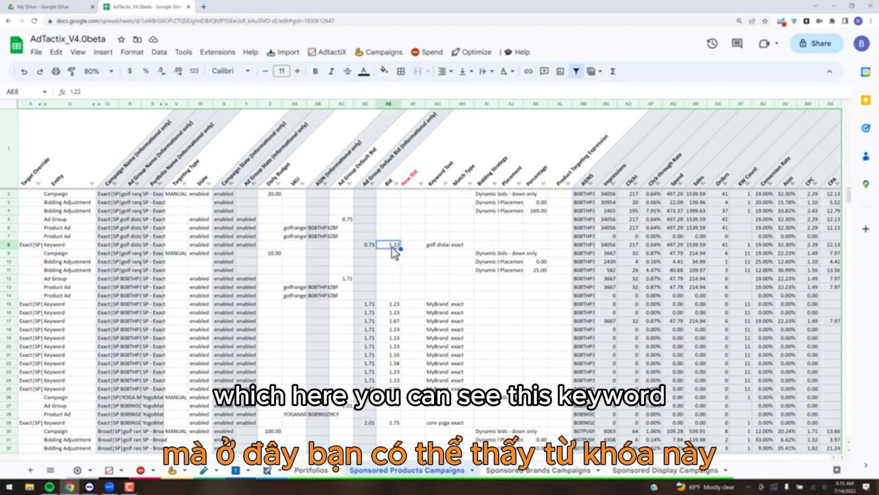
pyautogui.click(433, 247)
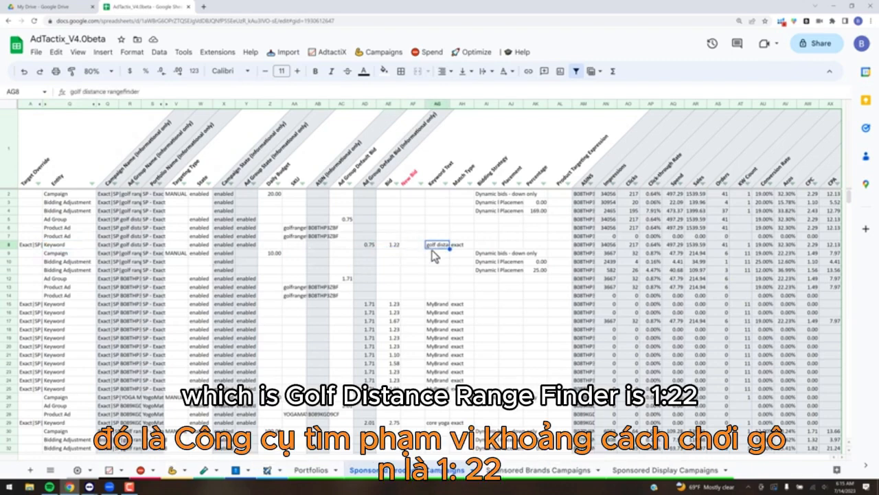
pyautogui.press('Left')
pyautogui.press('Left')
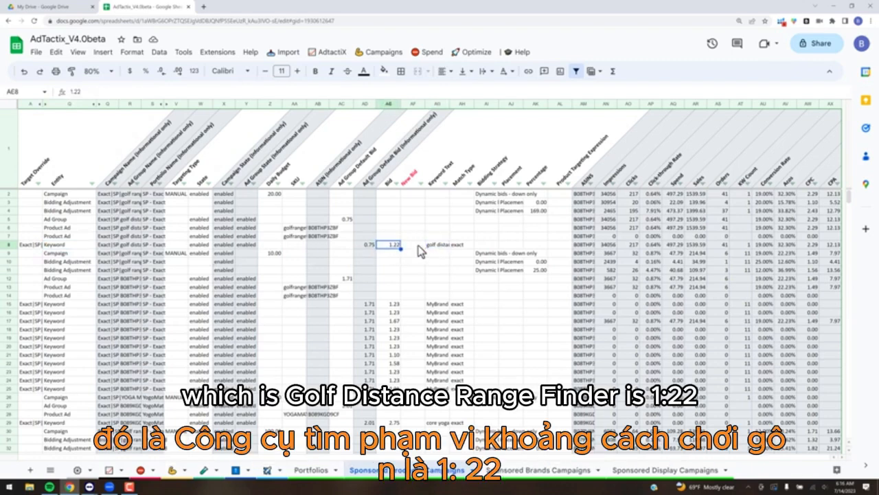
pyautogui.click(412, 103)
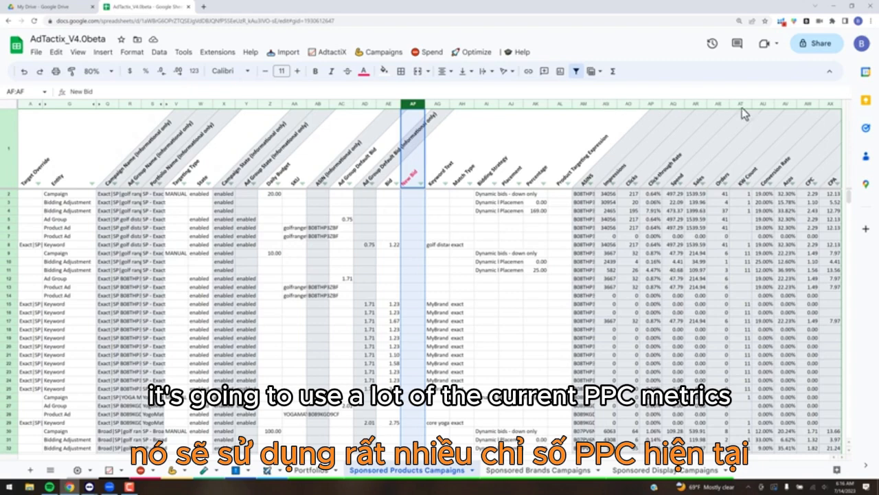
pyautogui.keyDown('shift'); pyautogui.click(829, 104); pyautogui.keyUp('shift')
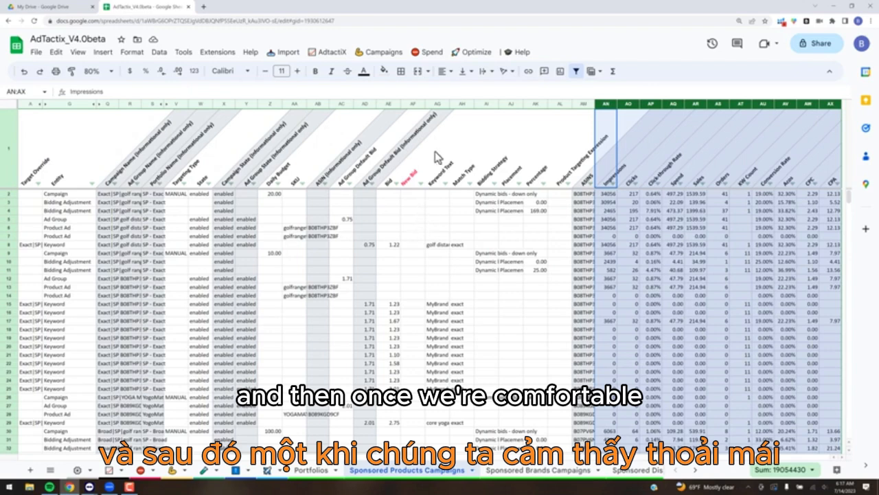
pyautogui.click(472, 54)
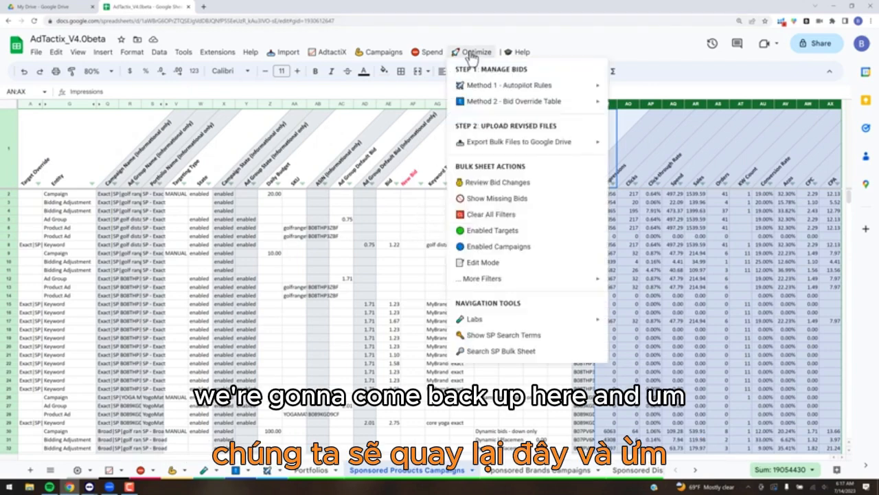
pyautogui.moveTo(486, 144)
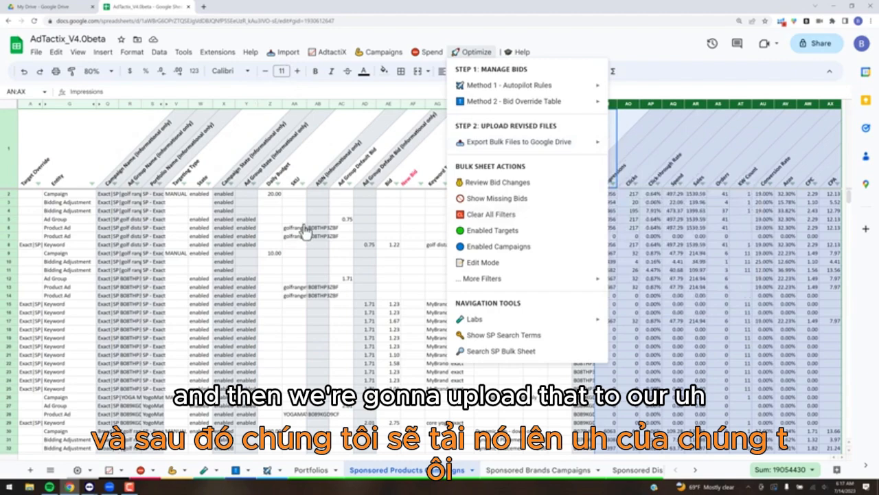
pyautogui.moveTo(328, 53)
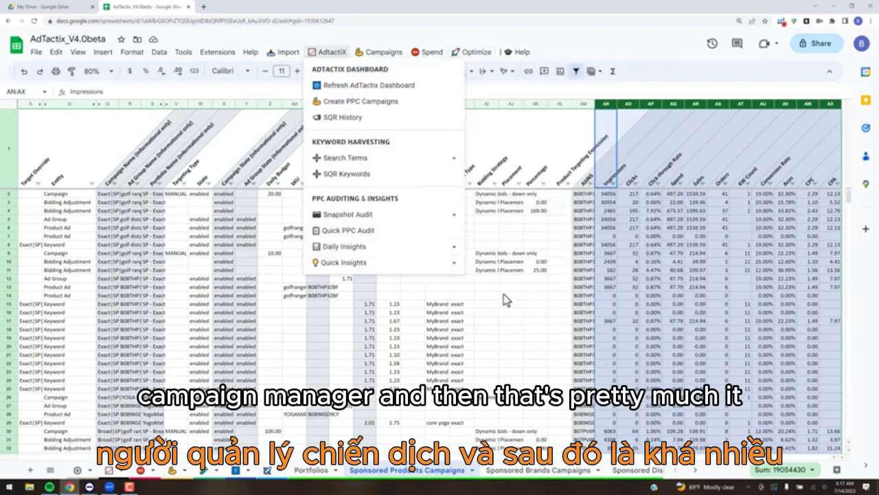
pyautogui.click(500, 295)
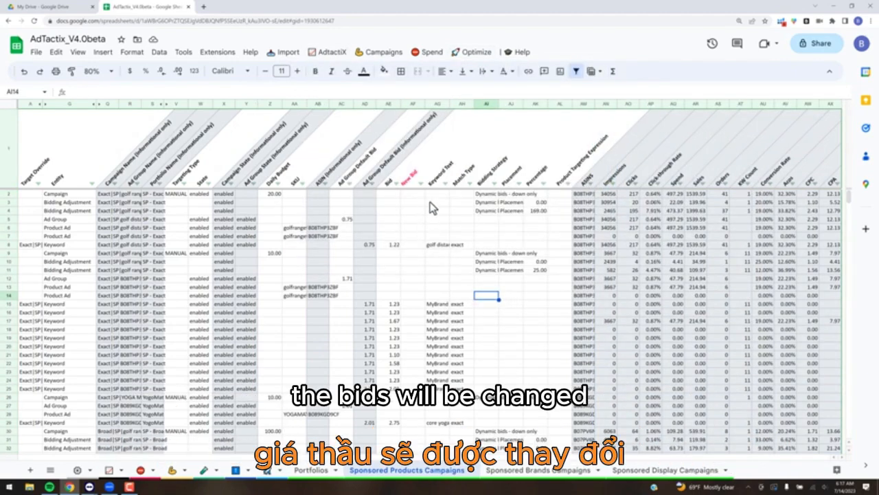
pyautogui.click(279, 54)
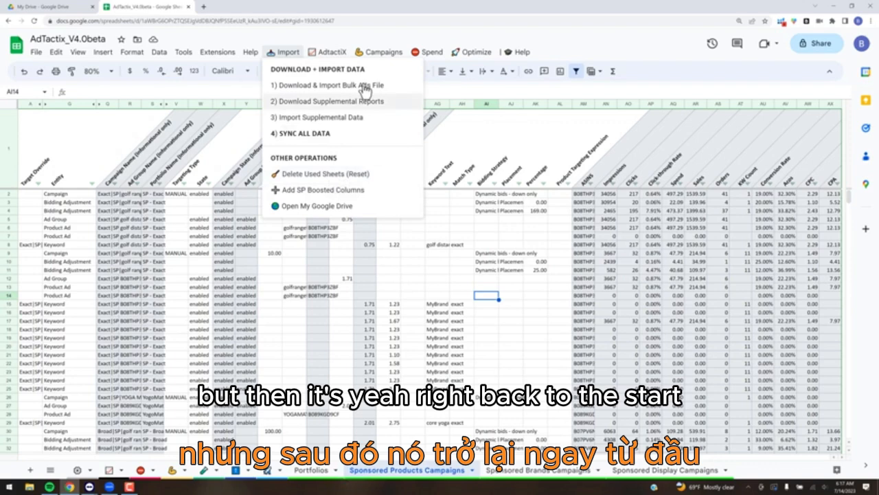
pyautogui.moveTo(377, 52)
pyautogui.click(435, 373)
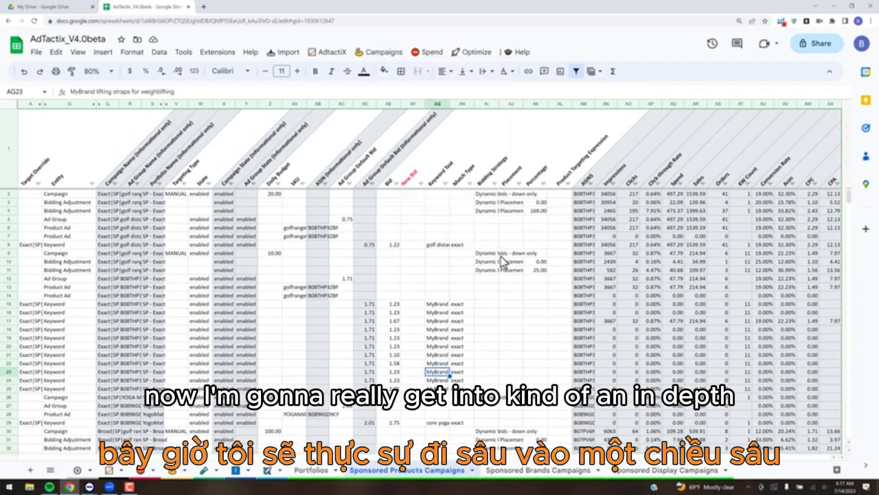
# Open the In Depth Autopilot Training note beside the spreadsheet, read its outline, and close the notes
pyautogui.click(866, 110)
pyautogui.click(836, 178)
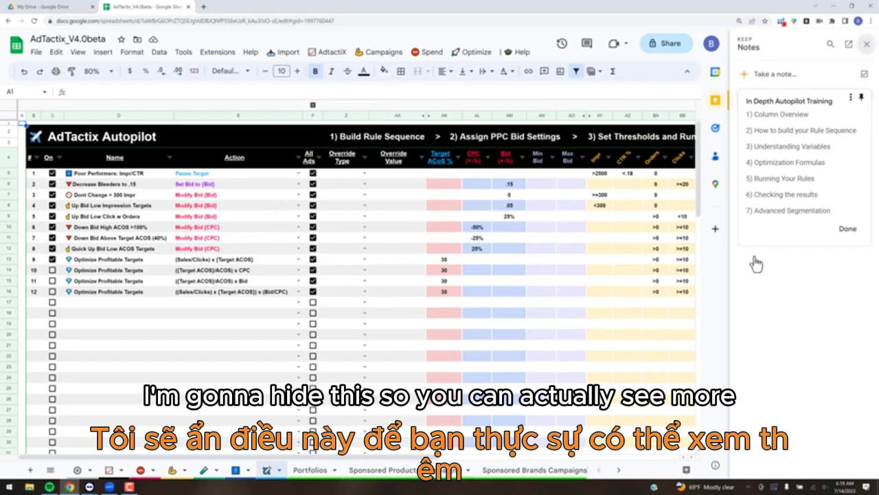
pyautogui.press('Escape')
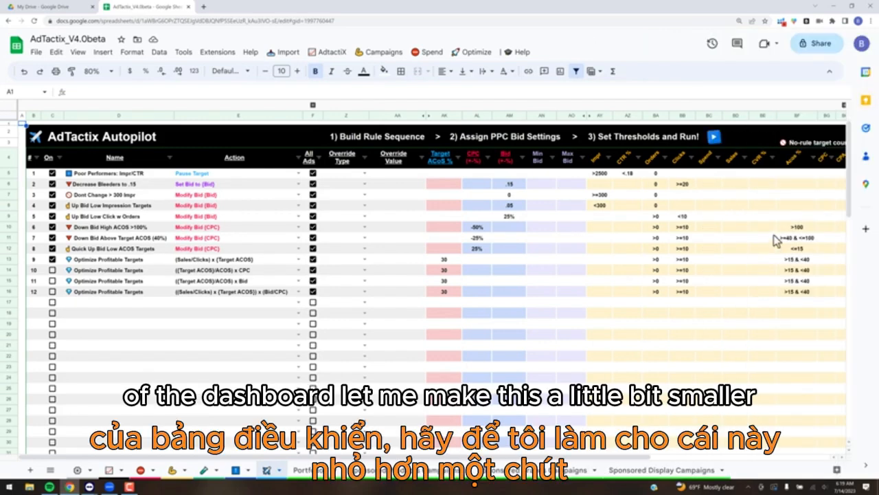
# Set the Autopilot dashboard's zoom to 70% so that more of its columns fit on screen
pyautogui.click(95, 71)
pyautogui.write('70')
pyautogui.press('Return')
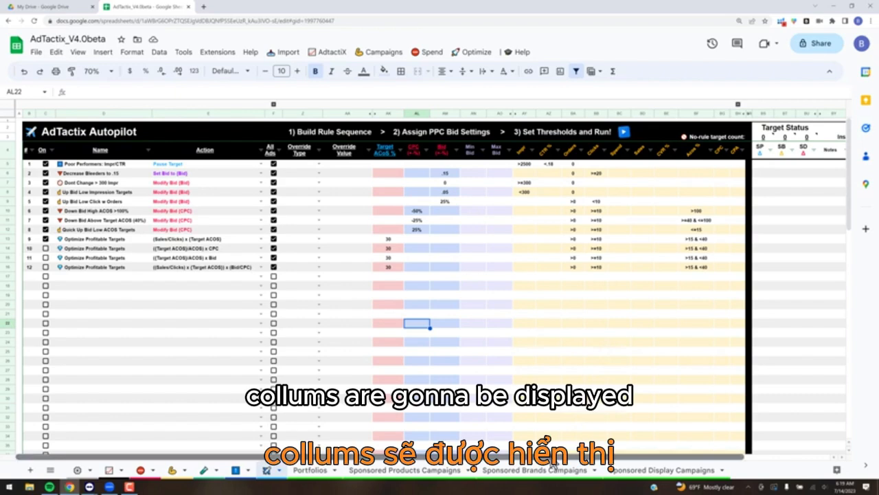
# Examine the Autopilot dashboard's Target Status columns and the Notes, Group and Custom columns under More Info
pyautogui.moveTo(578, 460); pyautogui.dragTo(632, 460)
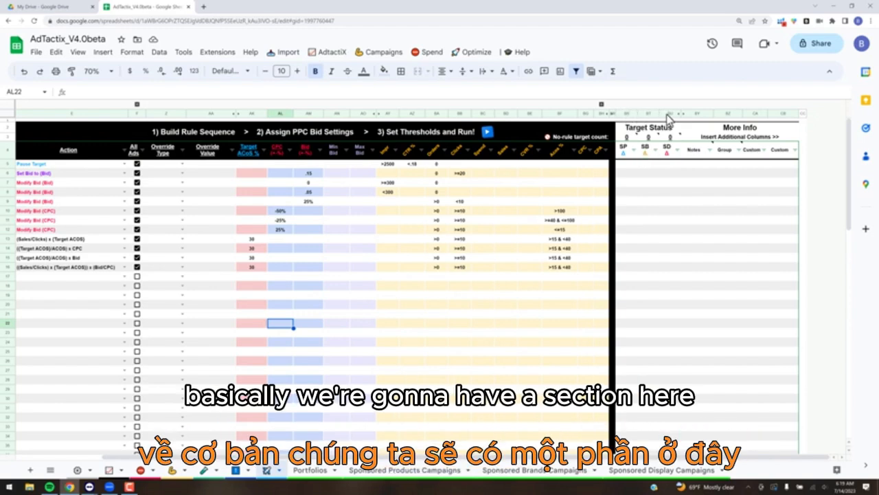
pyautogui.moveTo(626, 114); pyautogui.dragTo(670, 114)
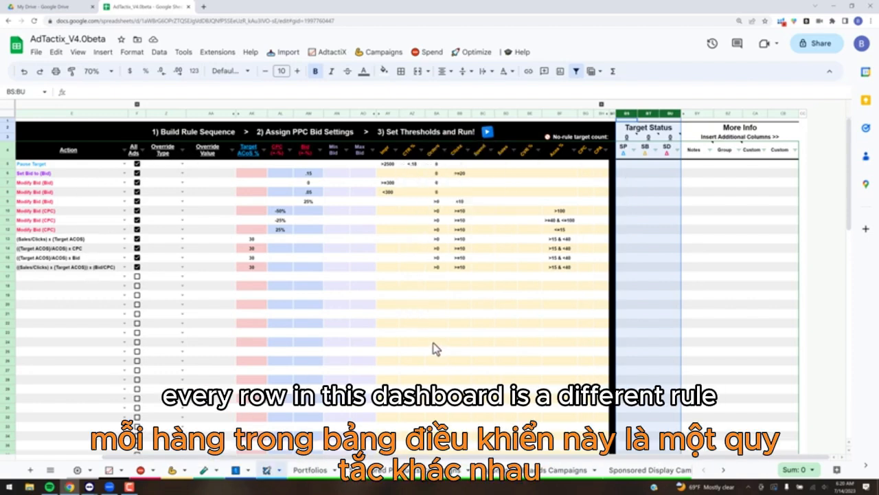
pyautogui.click(529, 314)
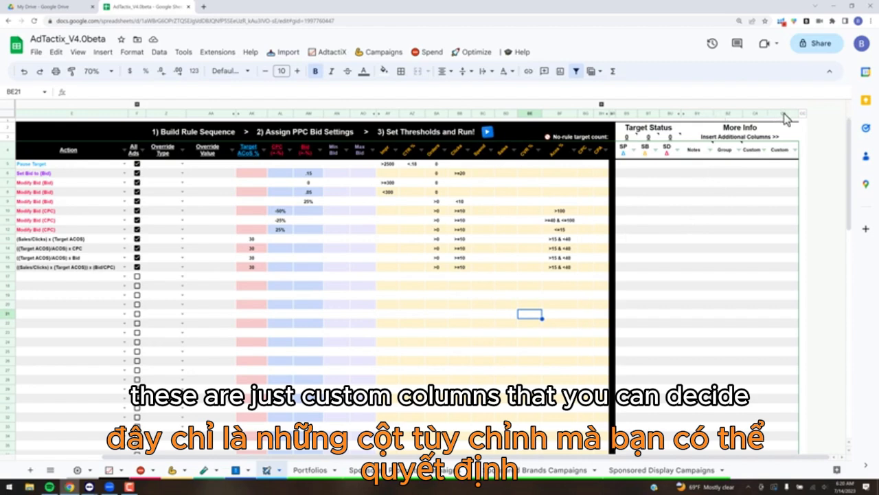
pyautogui.moveTo(785, 114); pyautogui.dragTo(699, 114)
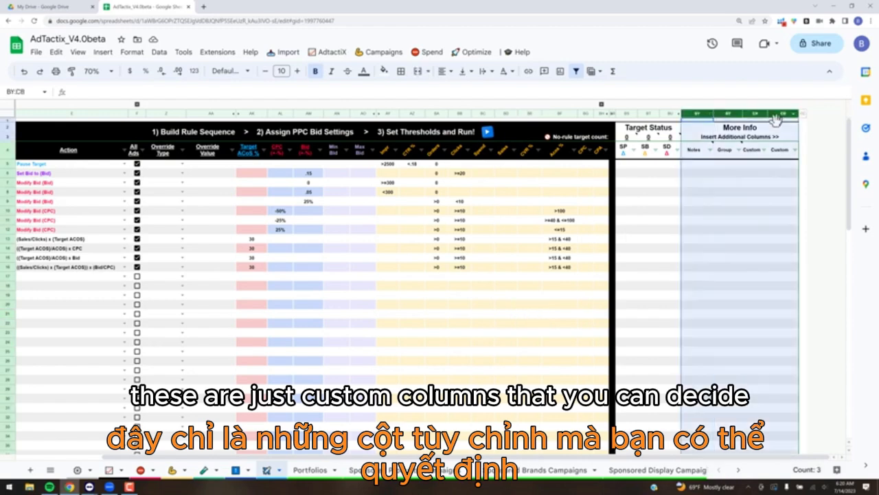
pyautogui.click(729, 164)
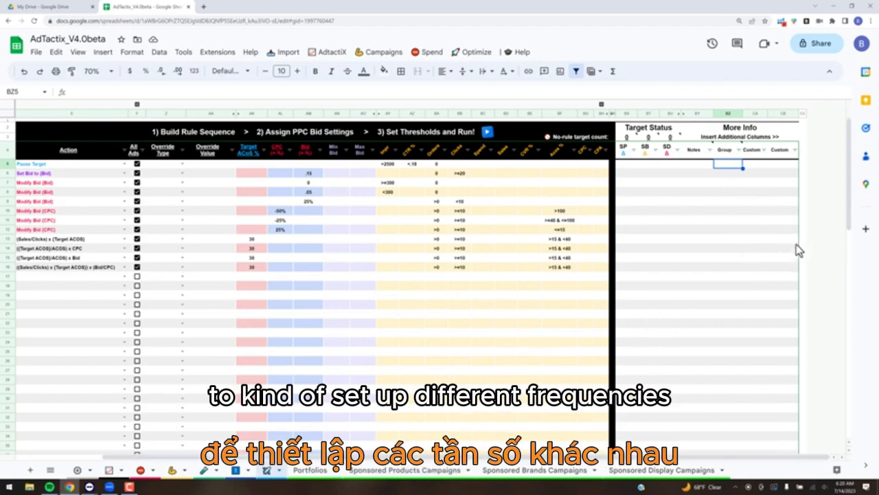
pyautogui.hscroll(-2, 737, 457)
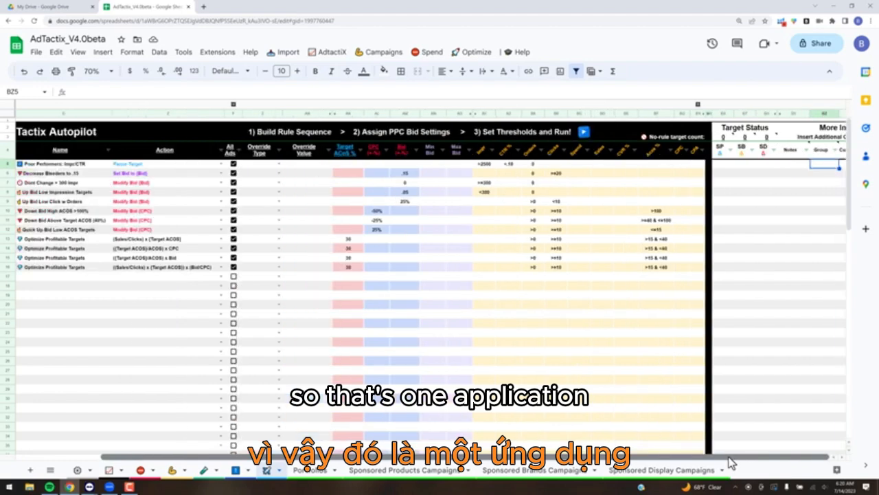
pyautogui.hscroll(2, 762, 456)
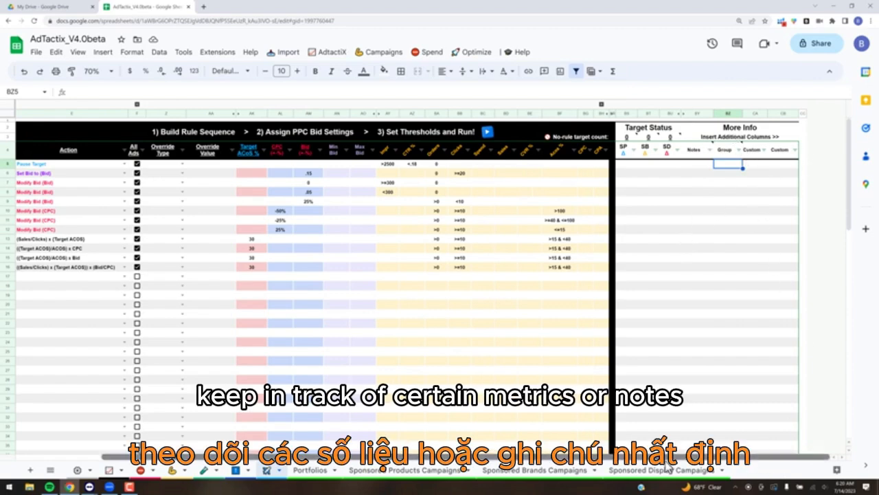
pyautogui.moveTo(772, 467); pyautogui.dragTo(646, 467)
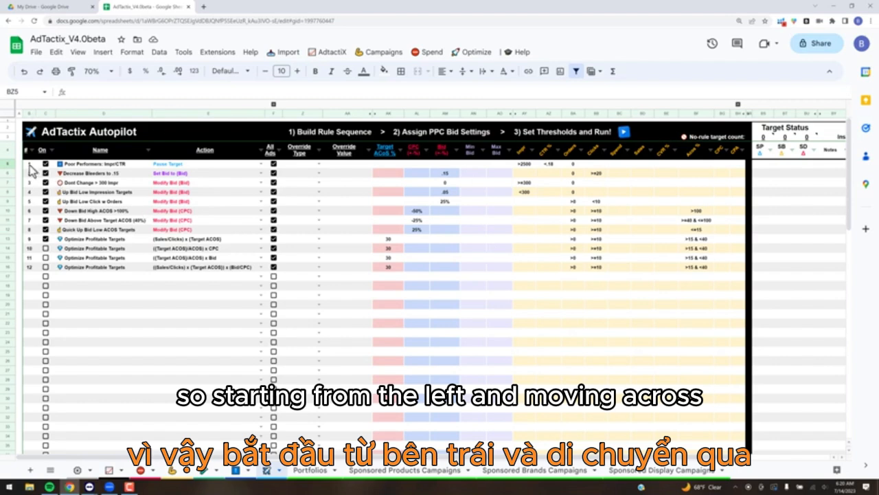
# Read the note on the rule number column, and briefly expand the Coming Soon ad type columns beside All Ads
pyautogui.moveTo(26, 158)
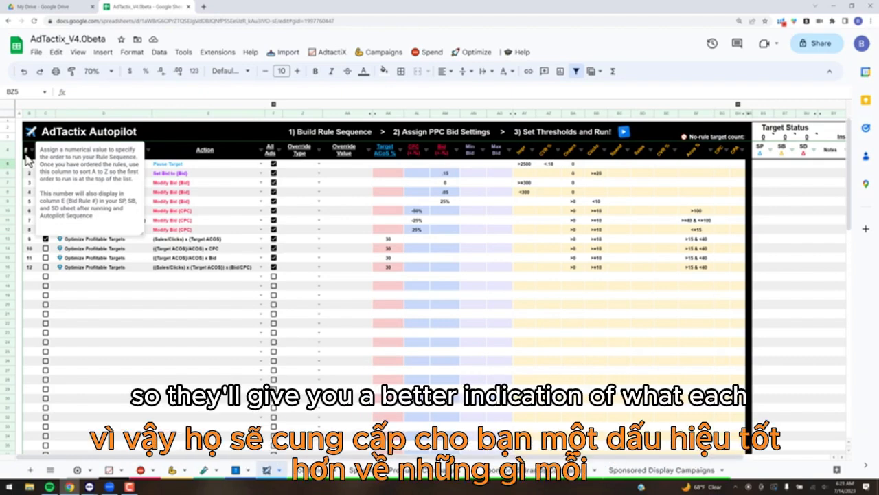
pyautogui.click(111, 306)
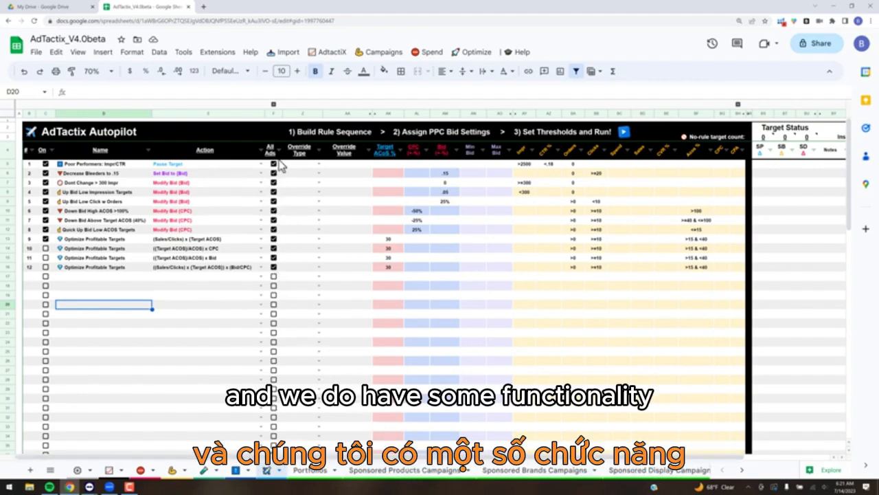
pyautogui.click(274, 104)
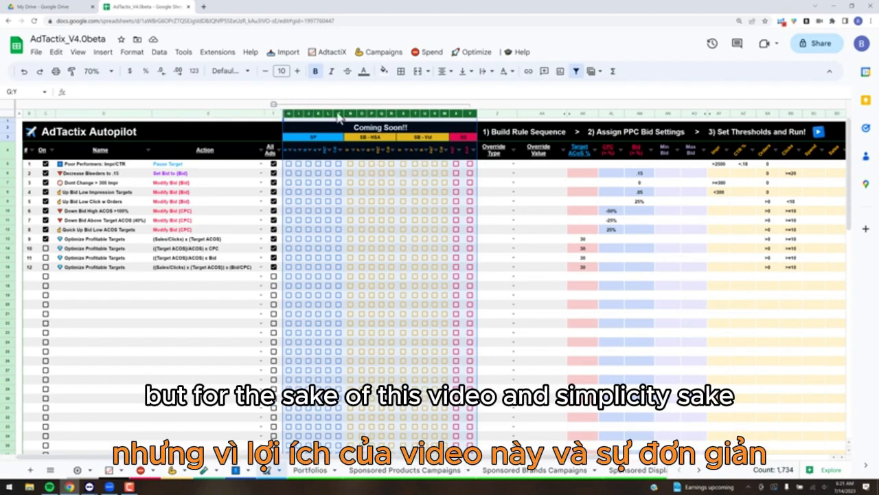
pyautogui.hotkey('ctrl', 'alt', '0')
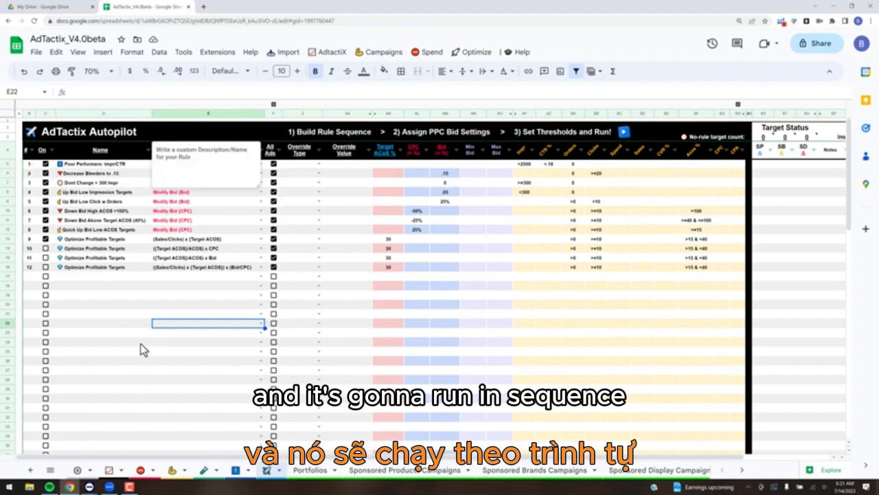
# Turn off the Decrease Bleeders to .15 rule and read the note on the Name column
pyautogui.click(46, 164)
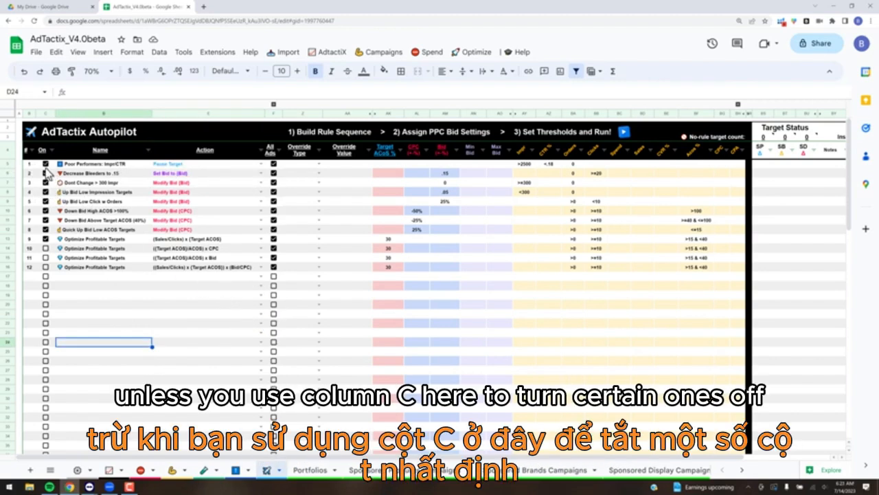
pyautogui.click(46, 173)
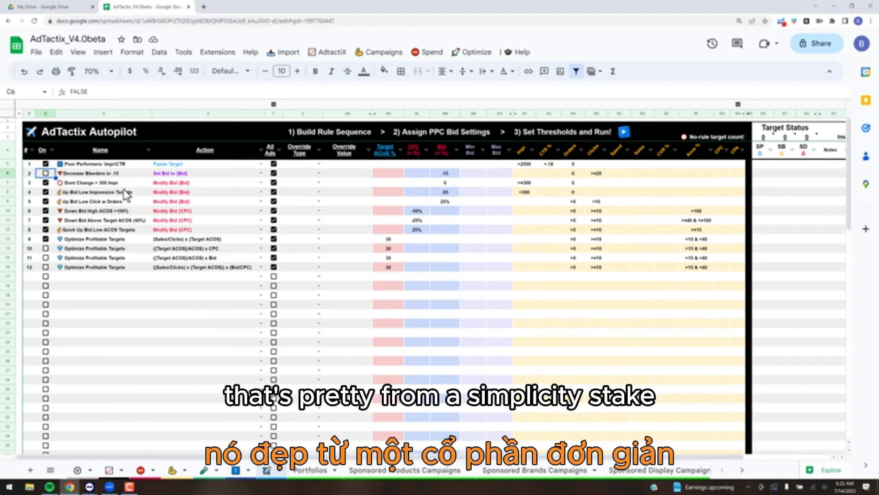
pyautogui.moveTo(103, 155)
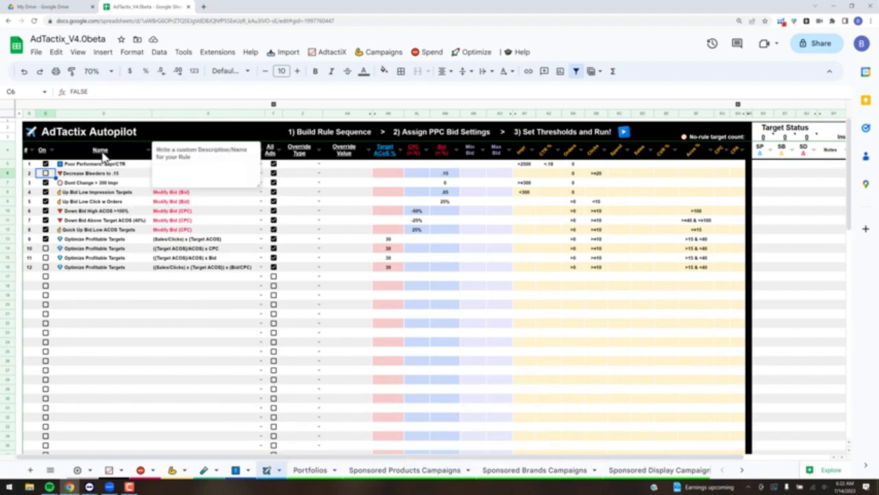
pyautogui.click(106, 313)
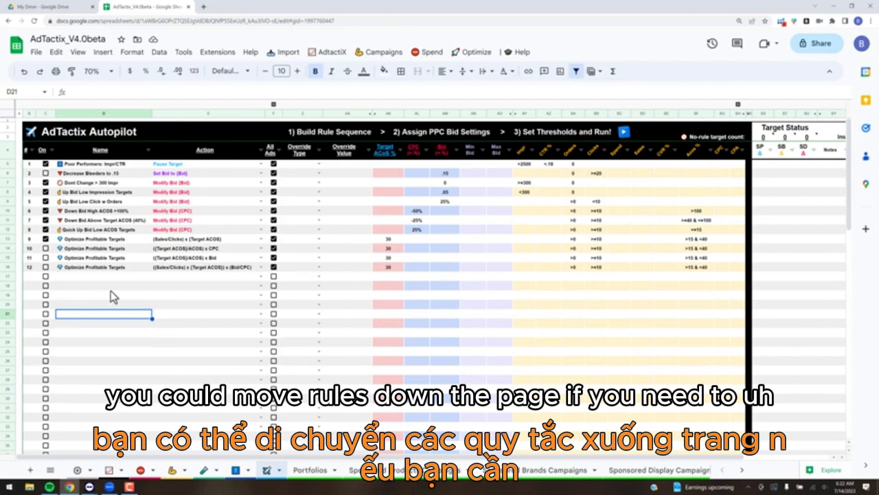
# View the row insertion options for the Down Bid Above Target ACOS (40%) rule without inserting a row
pyautogui.click(7, 219)
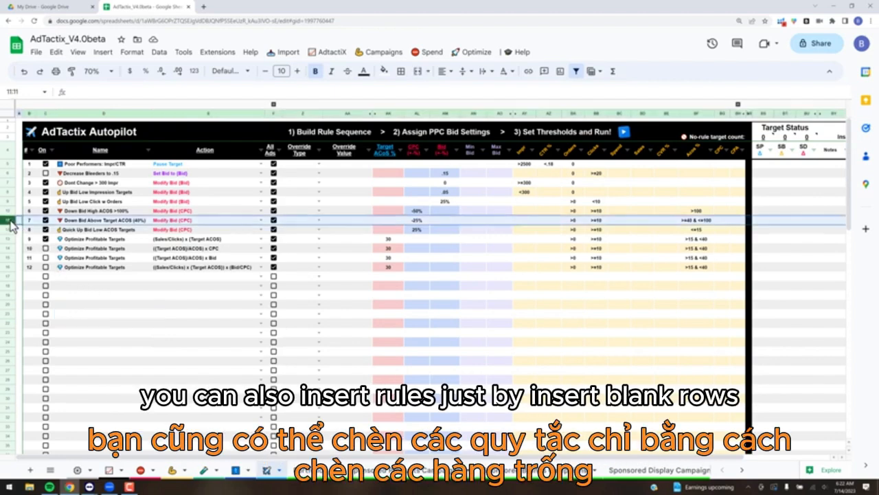
pyautogui.rightClick(7, 219)
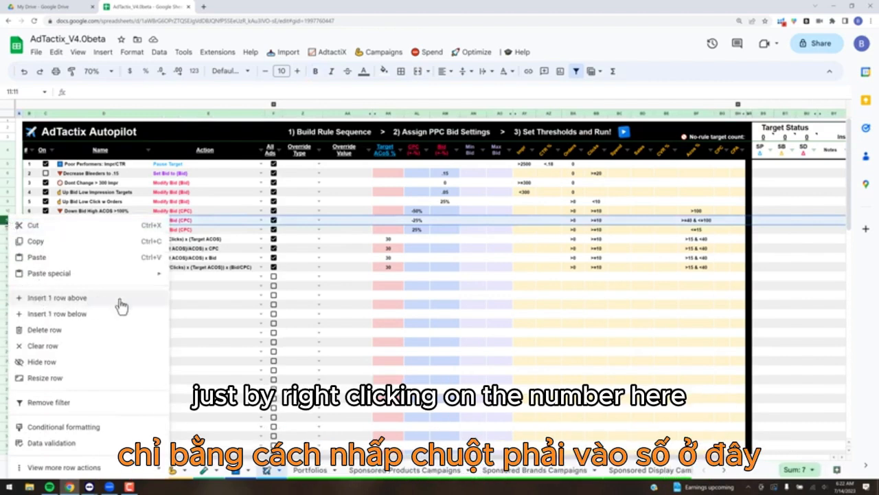
pyautogui.click(207, 304)
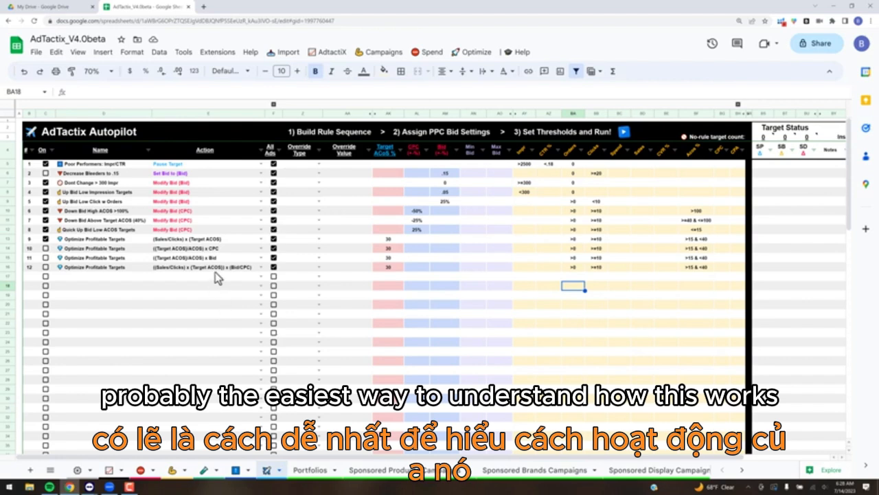
# Turn the Decrease Bleeders to .15 rule back on
pyautogui.click(46, 173)
pyautogui.click(45, 173)
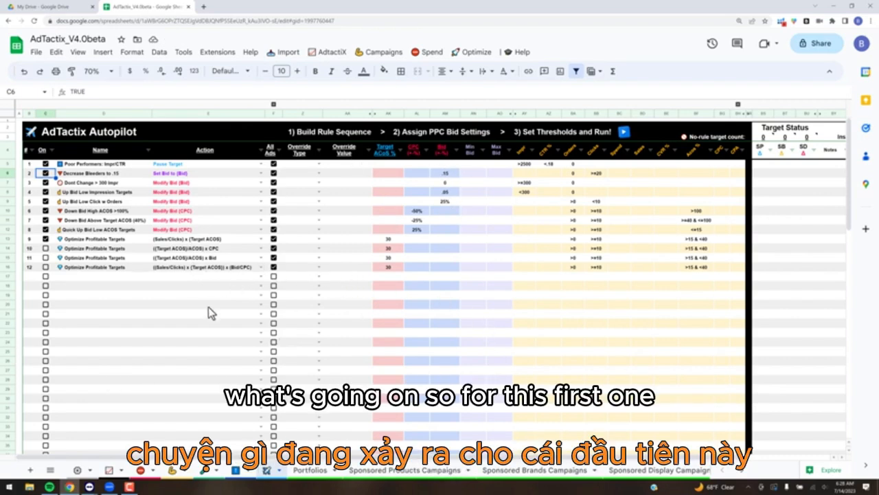
# Examine the Poor Performers: Impr/CTR rule's name and its impressions and orders thresholds
pyautogui.click(116, 165)
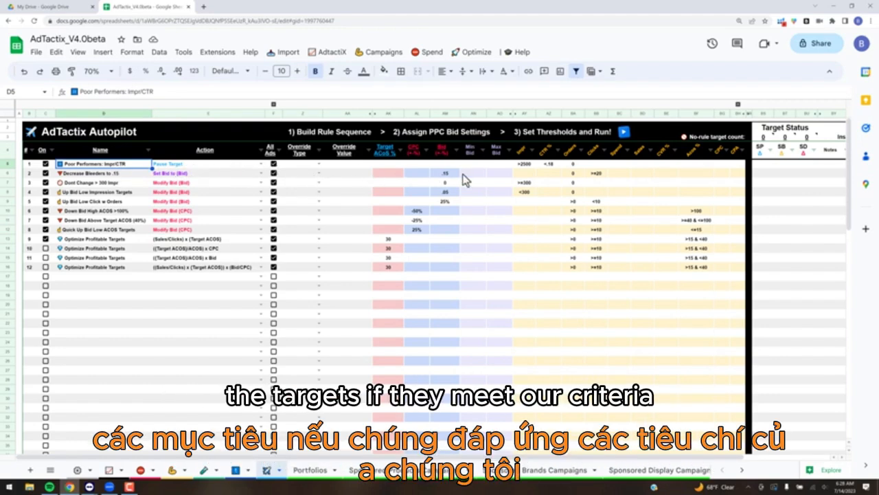
pyautogui.click(531, 165)
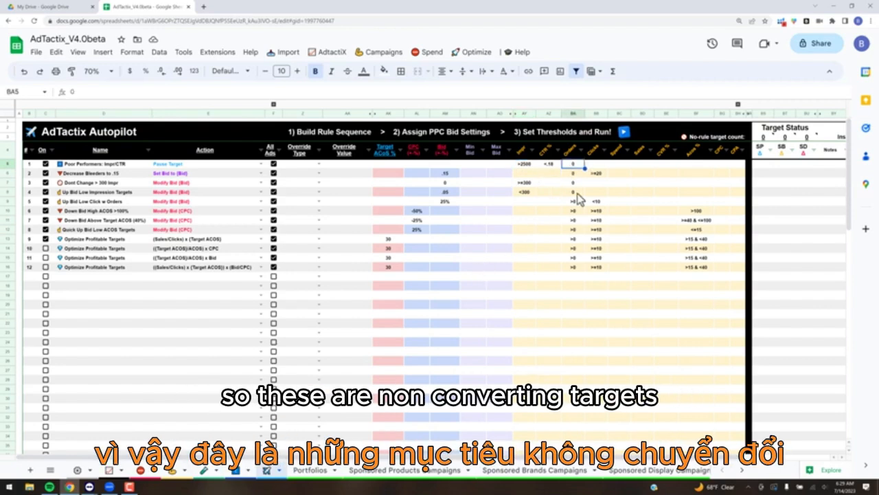
pyautogui.click(573, 165)
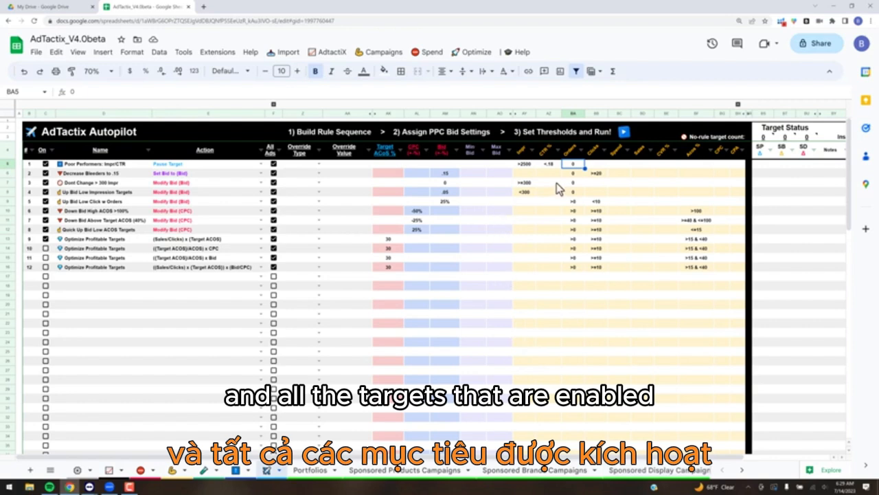
# Expand the grouped SP, SB and SD ad type columns next to All Ads to view them, and collapse them again
pyautogui.click(302, 294)
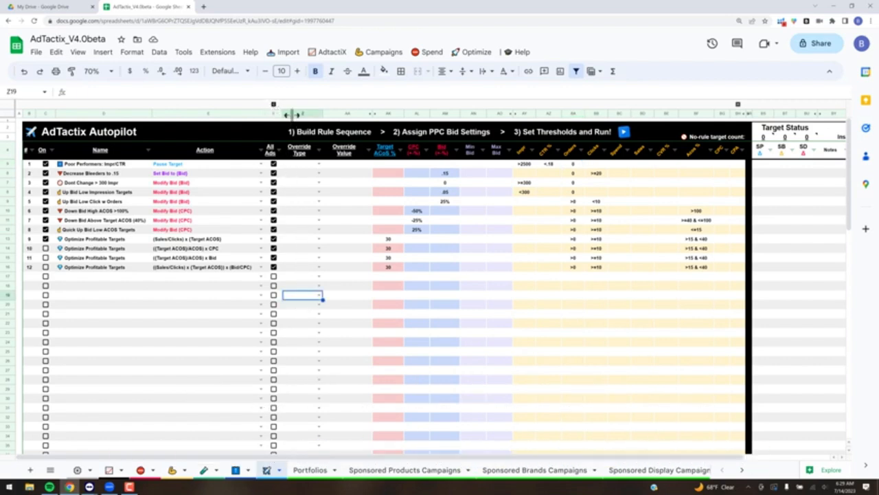
pyautogui.click(272, 104)
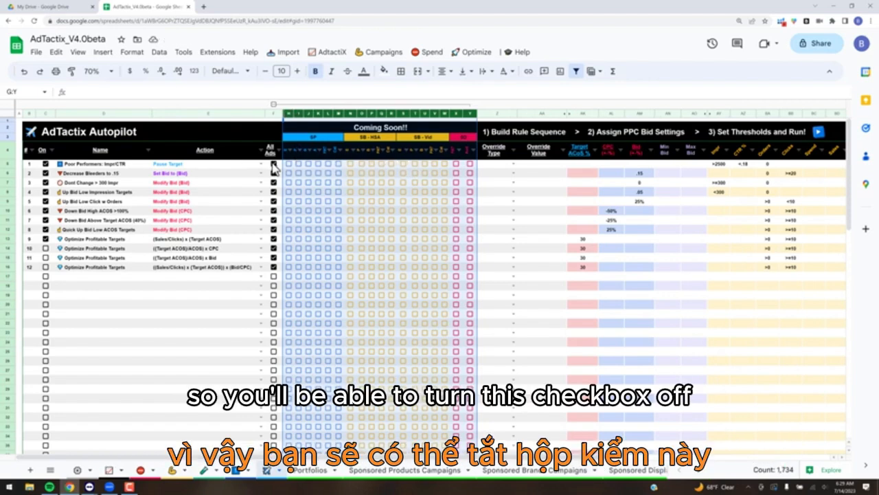
pyautogui.click(274, 105)
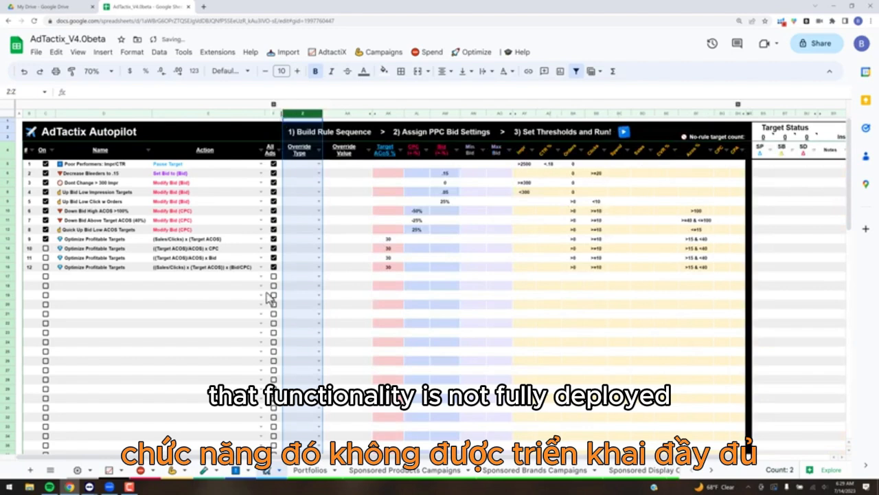
# View the action options for the Decrease Bleeders to .15 rule and examine its Set Bid to {Bid} action and bid value
pyautogui.click(229, 298)
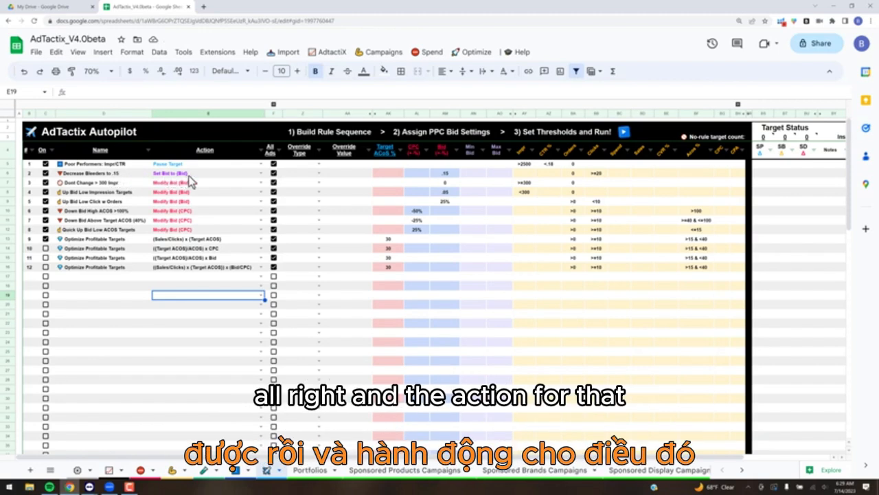
pyautogui.click(261, 175)
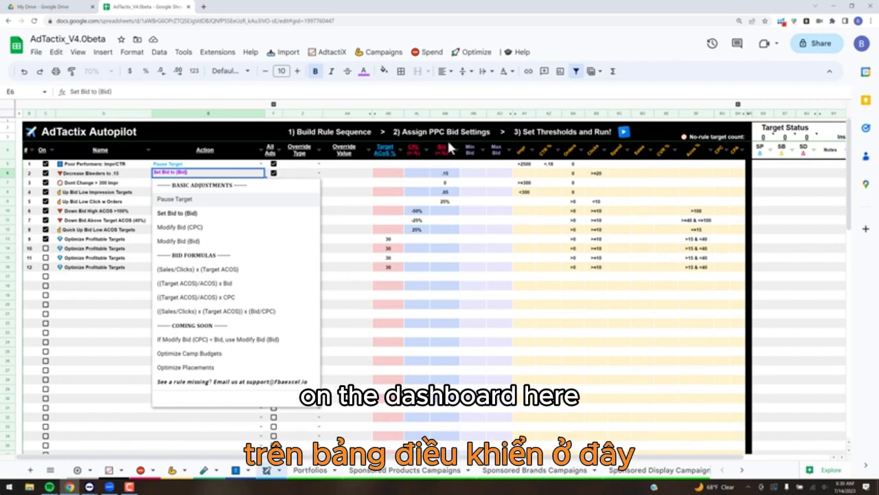
pyautogui.moveTo(449, 157)
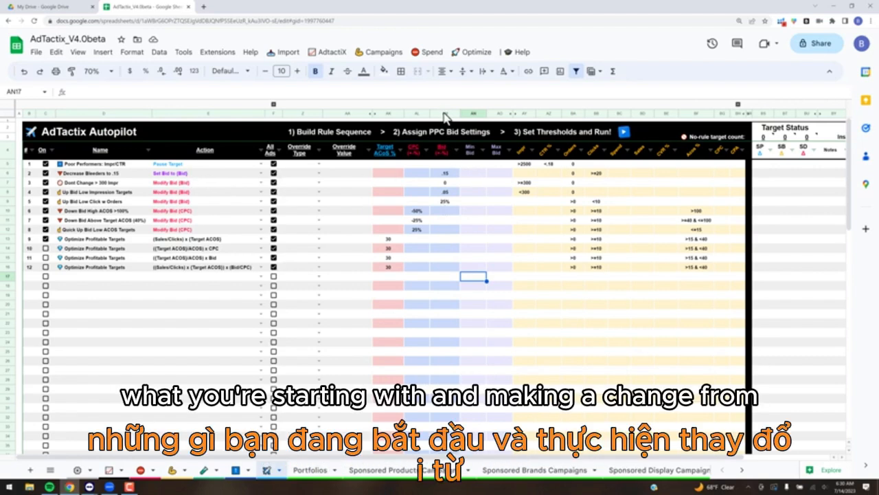
pyautogui.click(253, 173)
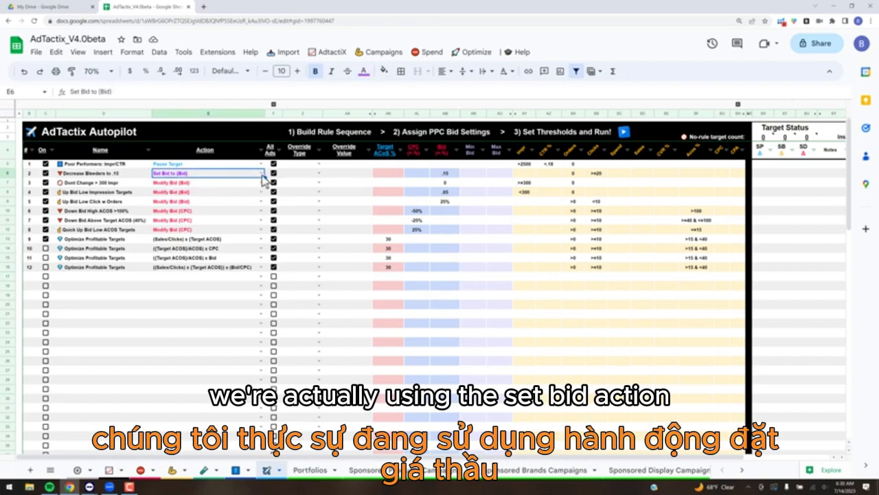
pyautogui.click(446, 175)
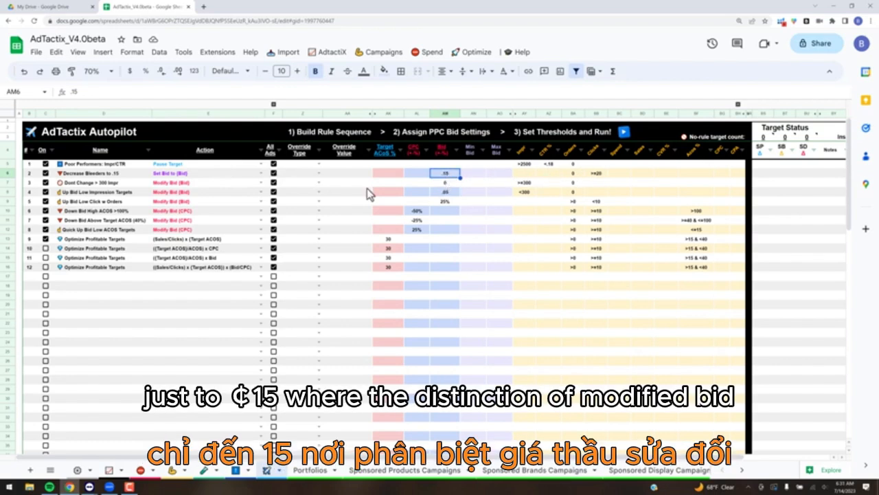
# Examine the bid values of the three rules using Modify Bid {Bid} and the action formula based on Target ACOS and Bid
pyautogui.click(221, 184)
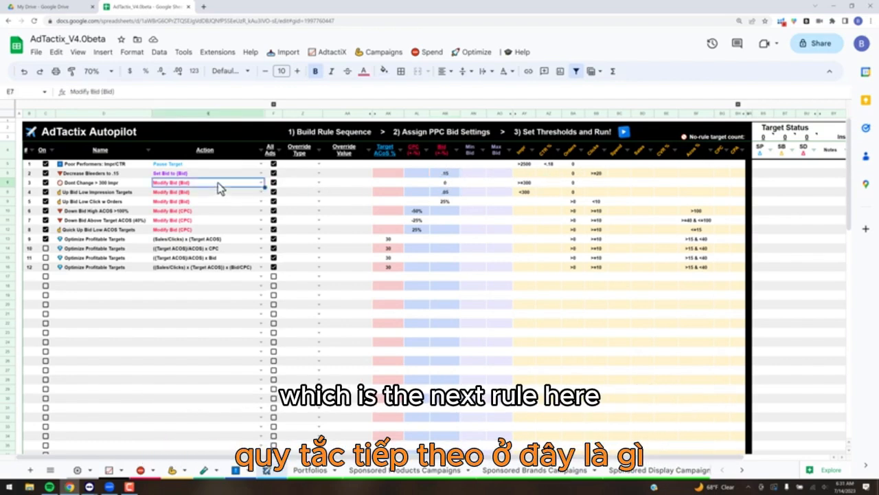
pyautogui.click(454, 184)
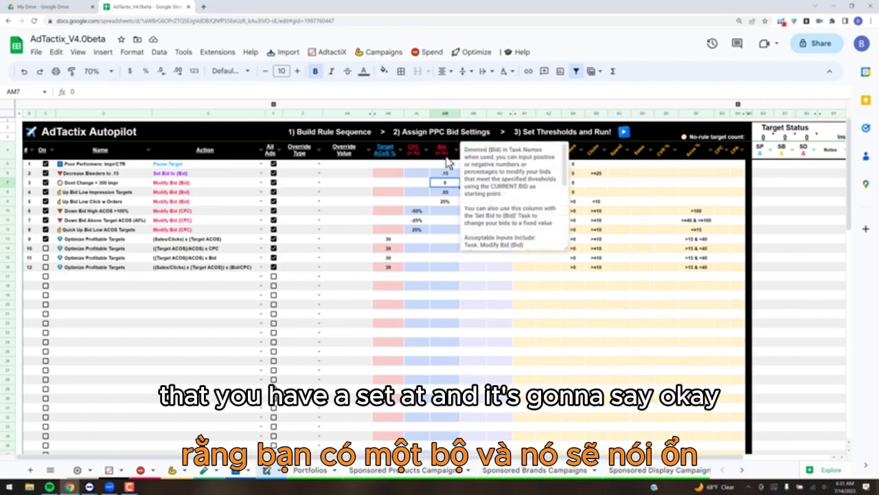
pyautogui.click(455, 193)
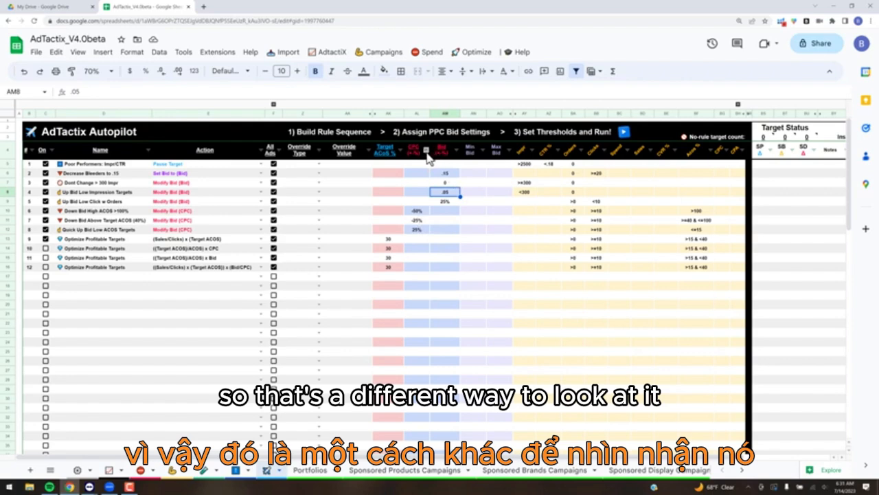
pyautogui.click(445, 203)
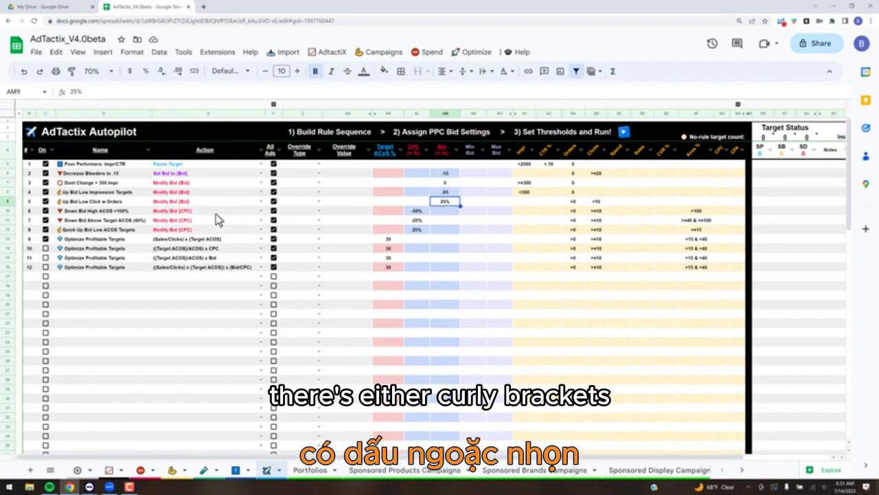
pyautogui.click(215, 259)
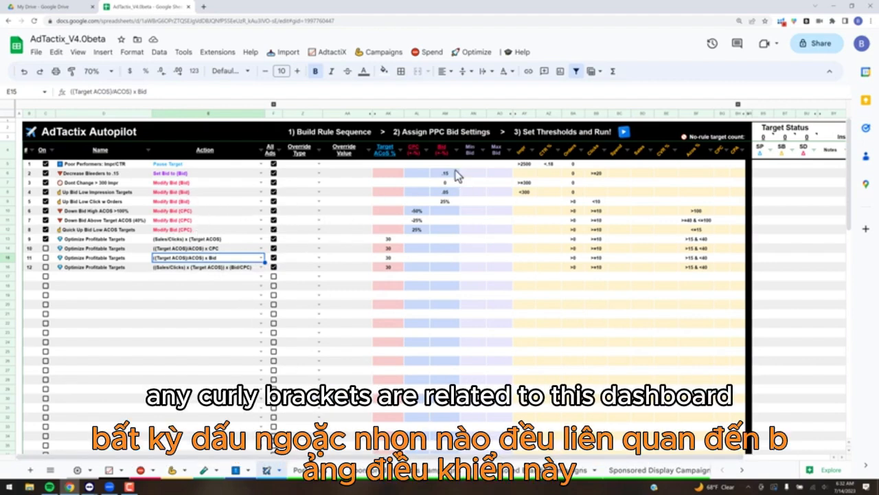
pyautogui.moveTo(440, 152)
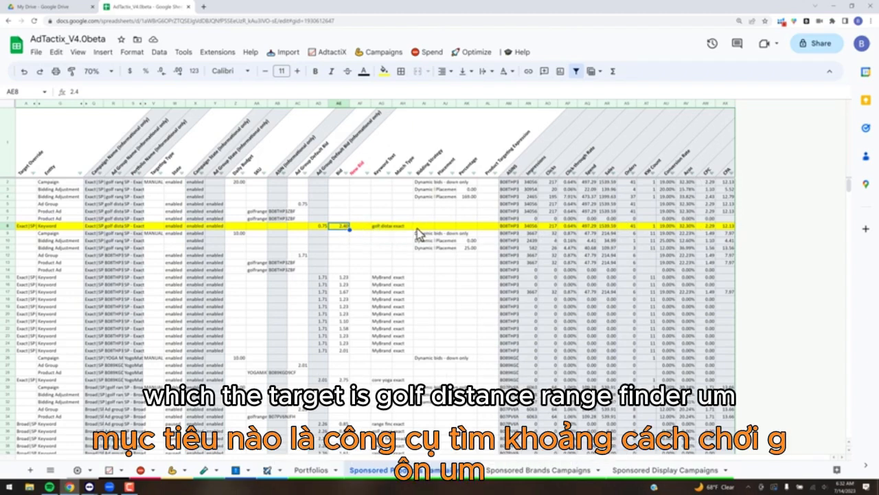
# Examine the golf distance rangefinder keyword's CPC, spend, clicks and bid on the Sponsored Products Campaigns sheet
pyautogui.click(389, 227)
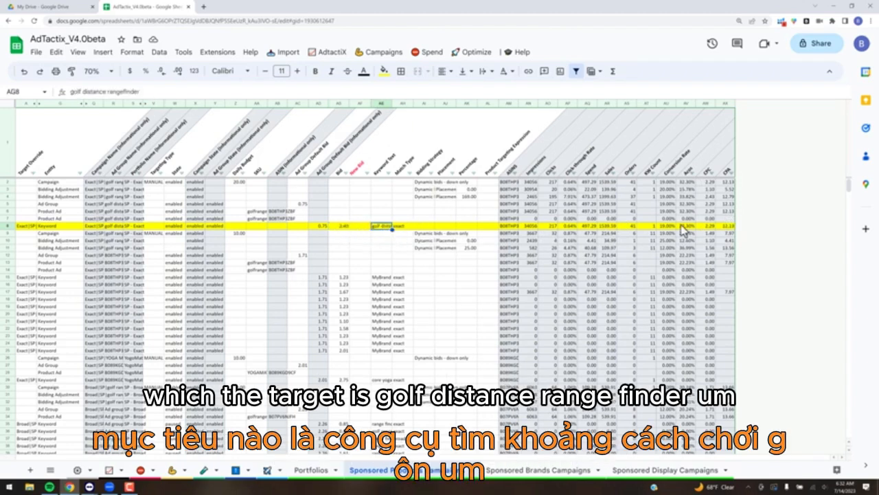
pyautogui.click(706, 227)
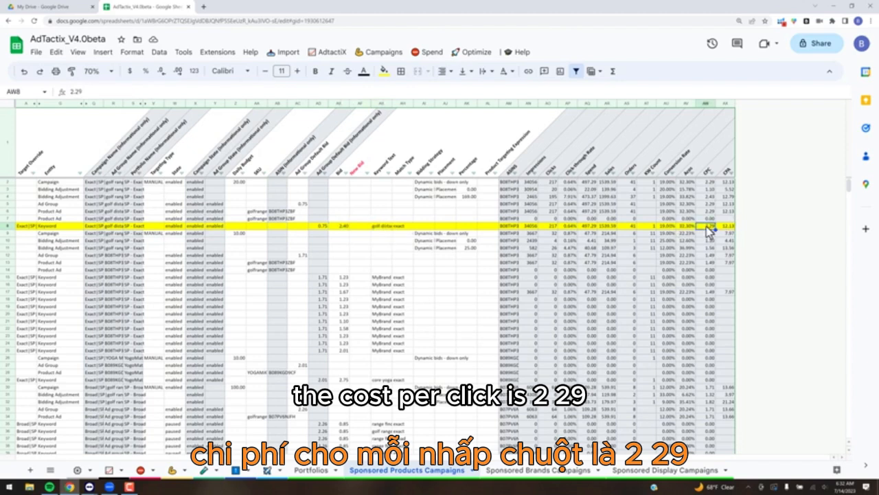
pyautogui.click(589, 227)
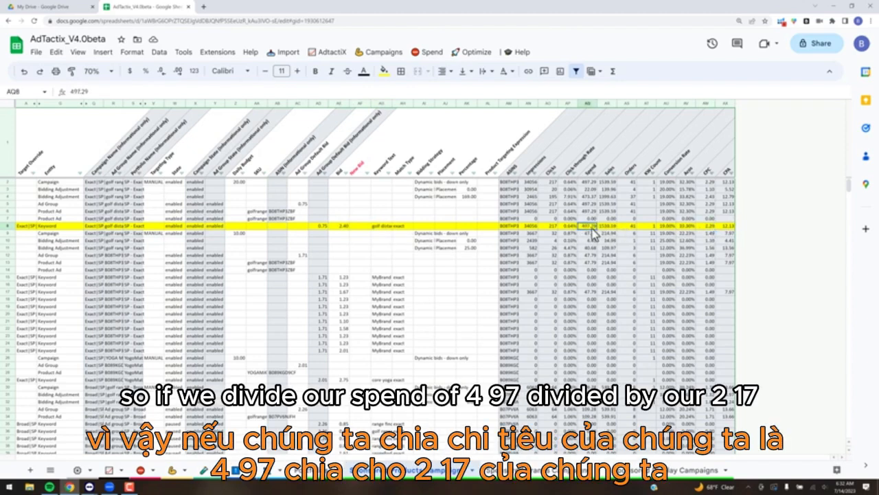
pyautogui.click(552, 227)
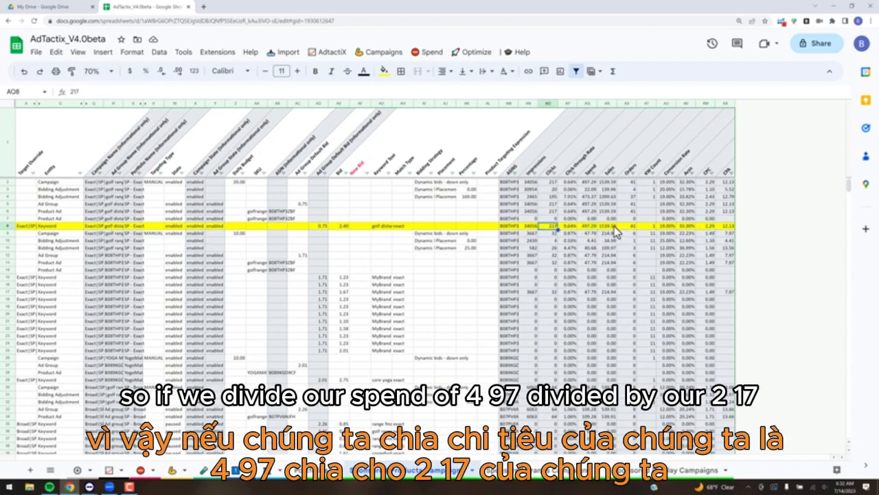
pyautogui.click(708, 228)
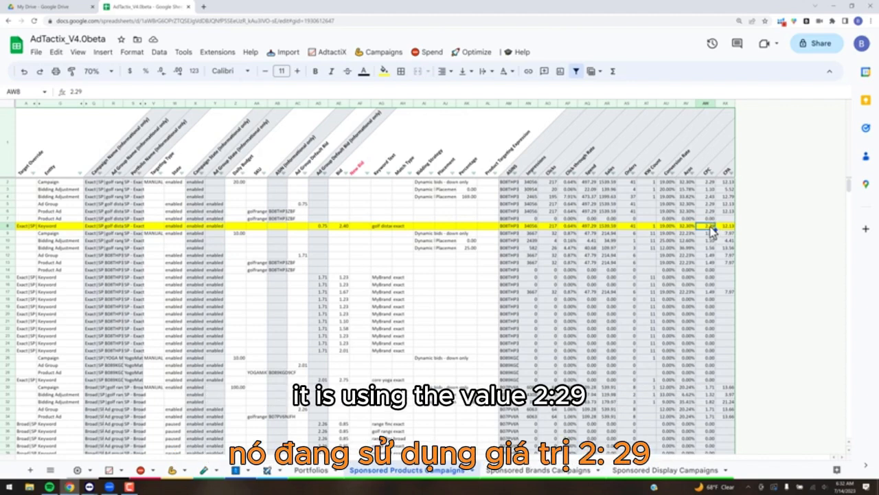
pyautogui.click(342, 227)
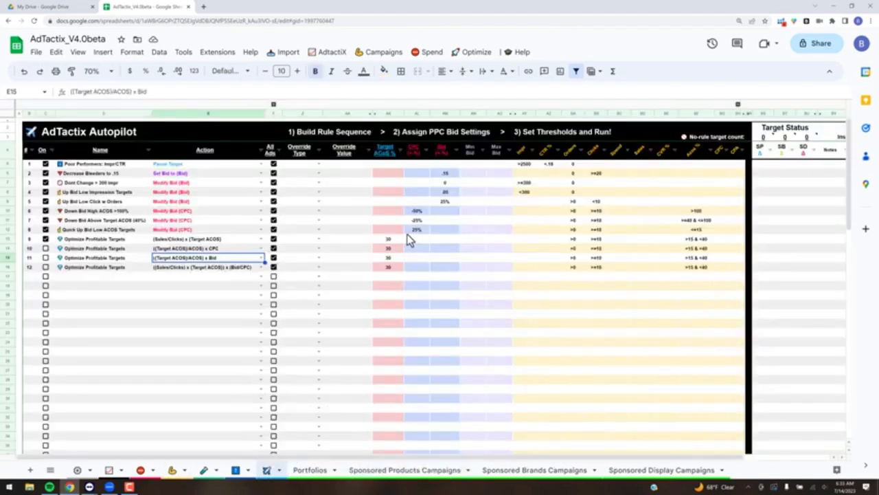
# Examine the Up Bid Low Impression Targets rule's action, orders threshold and bid adjustment on the Autopilot dashboard
pyautogui.click(250, 193)
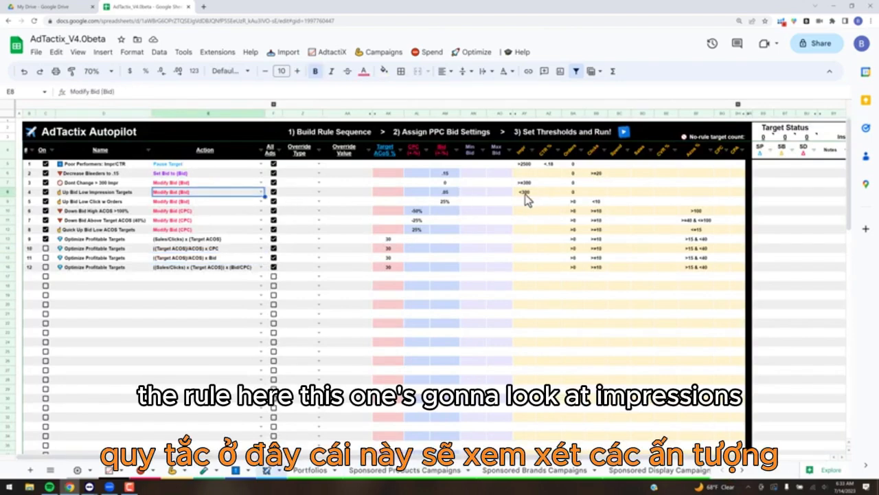
pyautogui.click(572, 192)
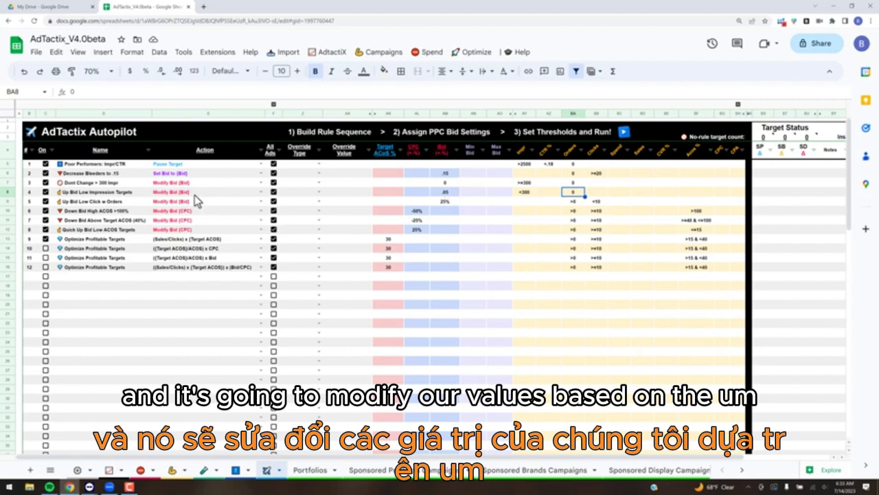
pyautogui.click(450, 192)
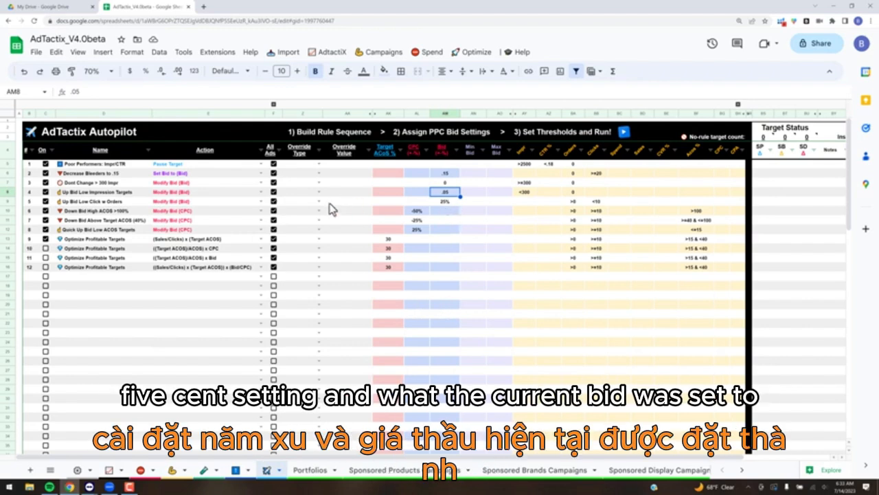
# Highlight the whole Up Bid Low Click w Orders rule row and view the note on the conversion rate threshold column
pyautogui.click(133, 204)
pyautogui.hotkey('shift', 'space')
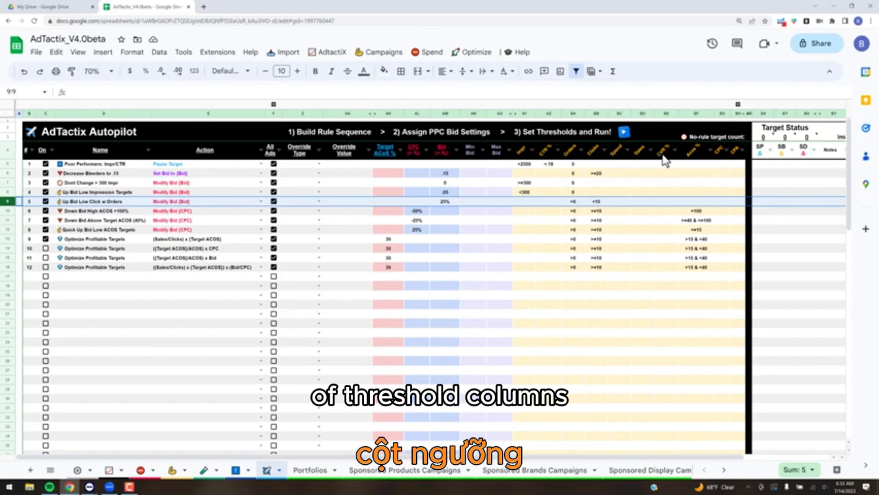
pyautogui.moveTo(663, 158)
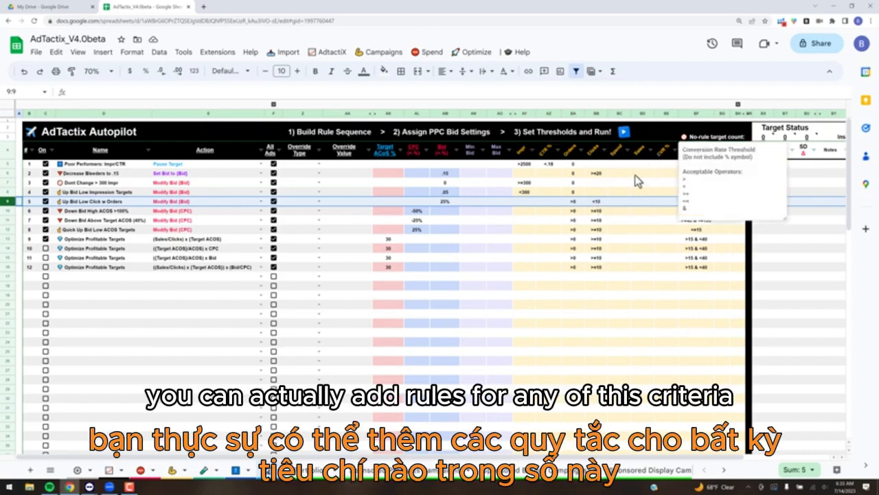
pyautogui.click(620, 313)
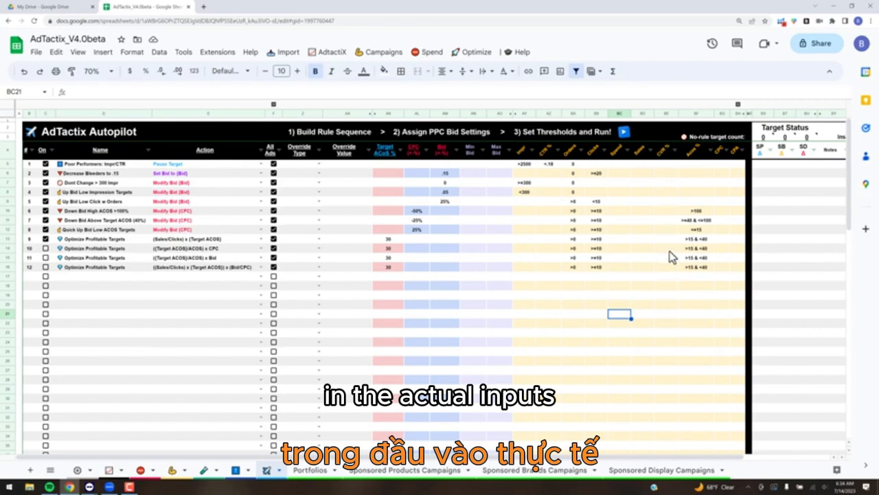
# Examine the ACOS threshold ranges, starting with the Down Bid High ACOS >100% rule
pyautogui.moveTo(697, 157)
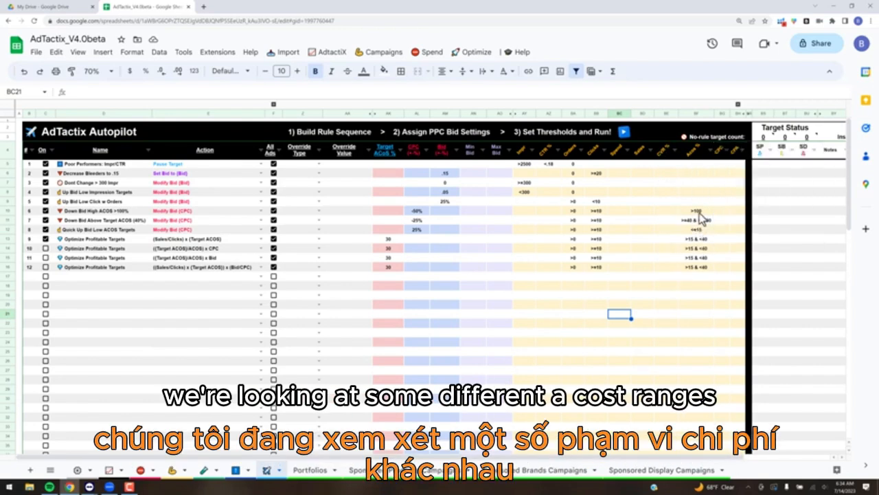
pyautogui.click(700, 213)
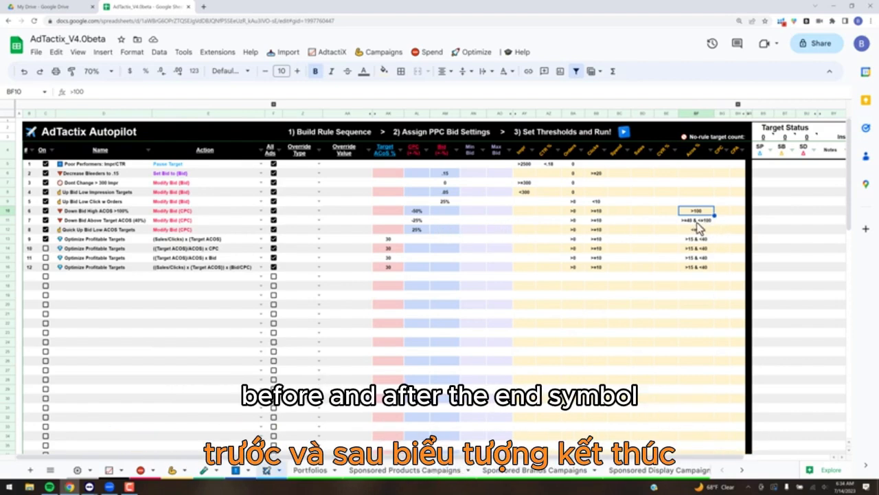
pyautogui.click(103, 314)
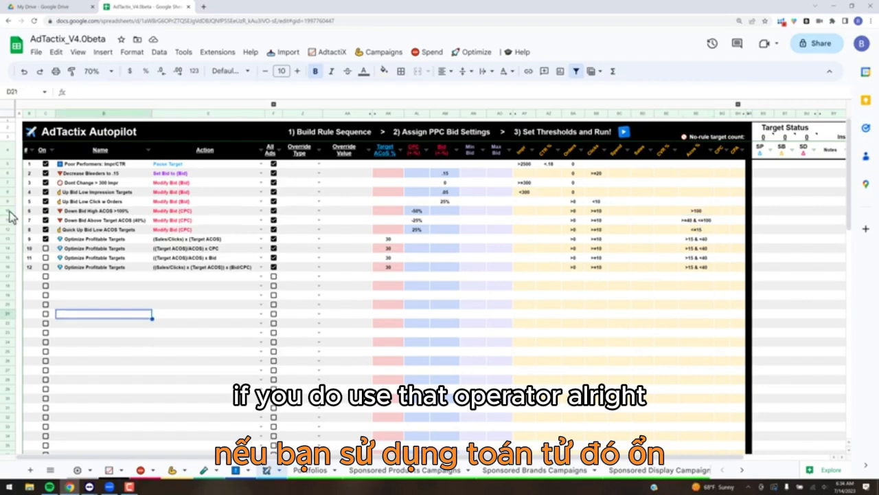
# Highlight the Down Bid High ACOS >100% rule row and compare the golf distance rangefinder keyword's CPC with its bid on the Sponsored Products Campaigns sheet
pyautogui.click(10, 211)
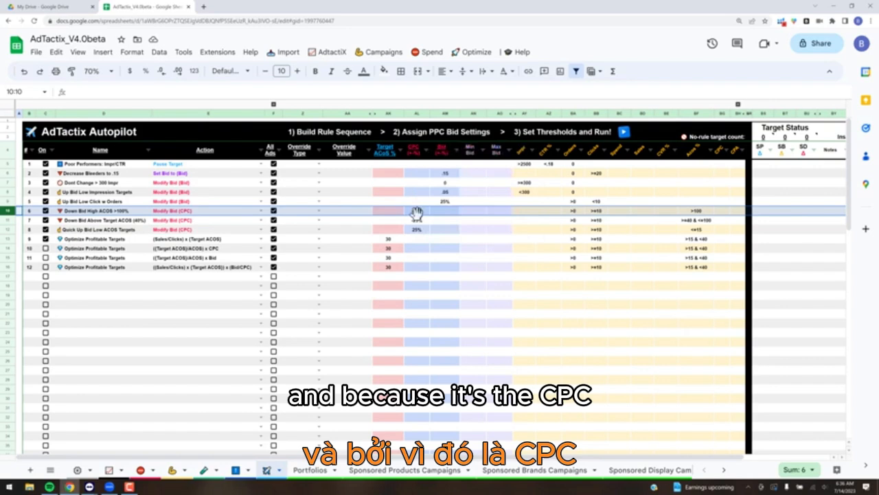
pyautogui.moveTo(417, 213); pyautogui.dragTo(416, 219)
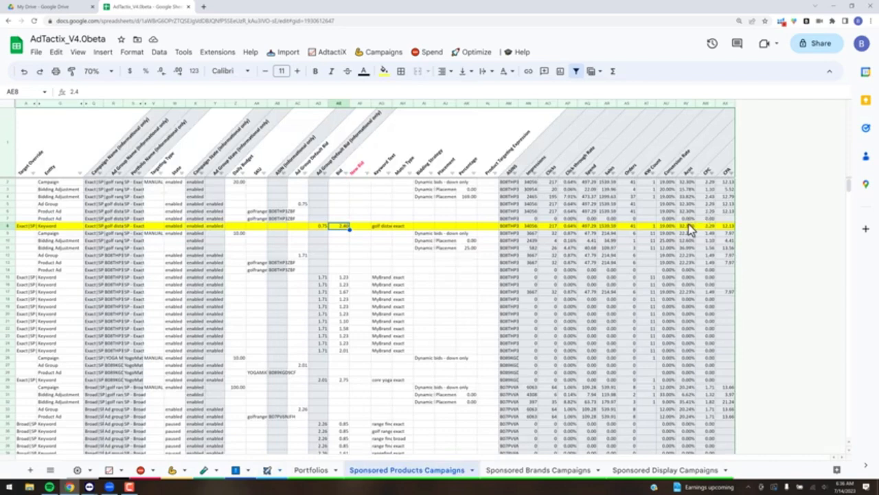
pyautogui.click(706, 226)
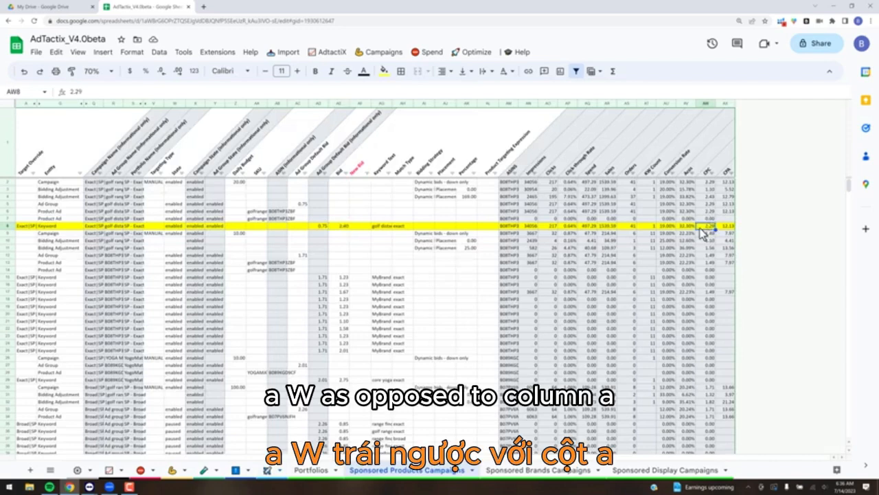
pyautogui.click(339, 226)
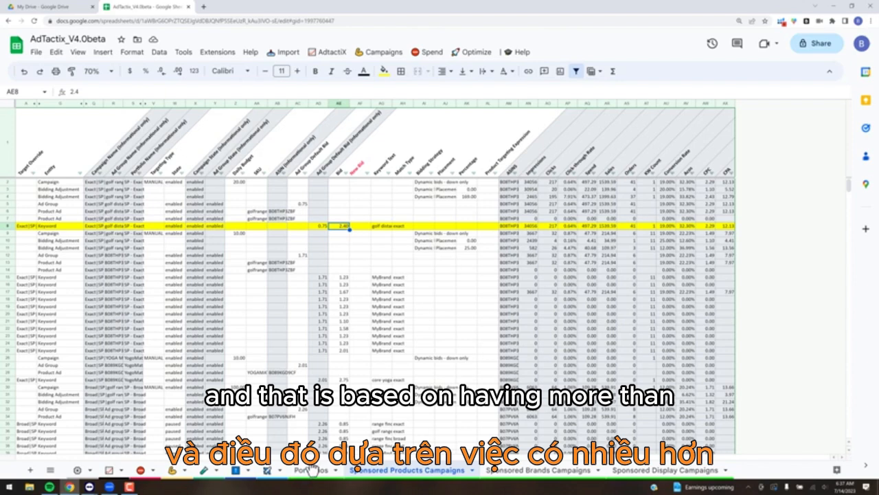
# Return to the Autopilot dashboard and examine the Down Bid High ACOS >100% rule's orders and ACOS thresholds and its CPC adjustment
pyautogui.hotkey('ctrl', 'shift', 'pageup')
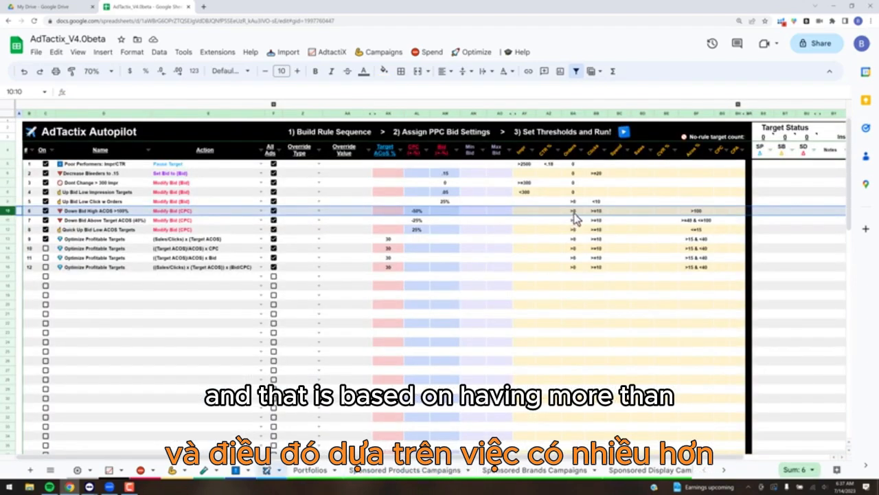
pyautogui.click(576, 212)
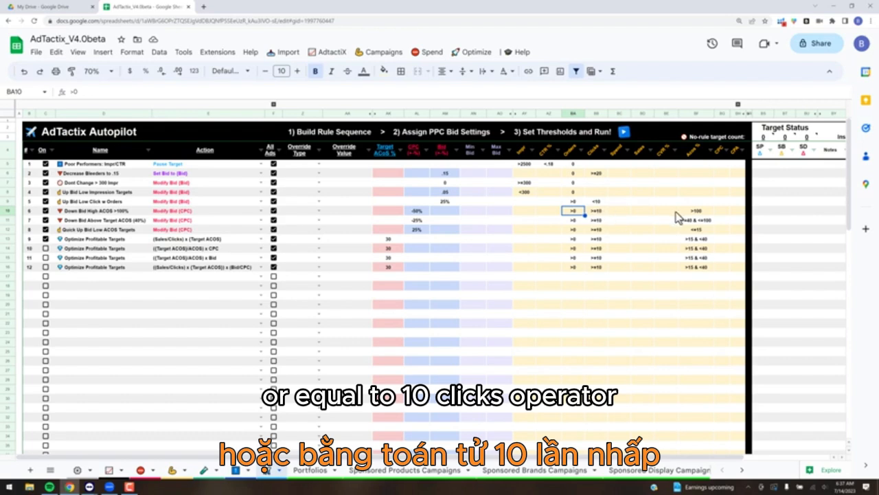
pyautogui.click(700, 212)
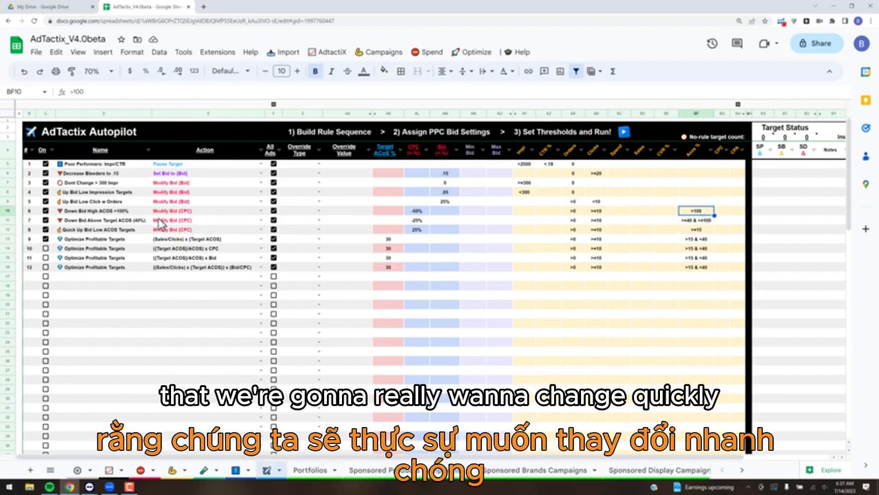
pyautogui.click(419, 213)
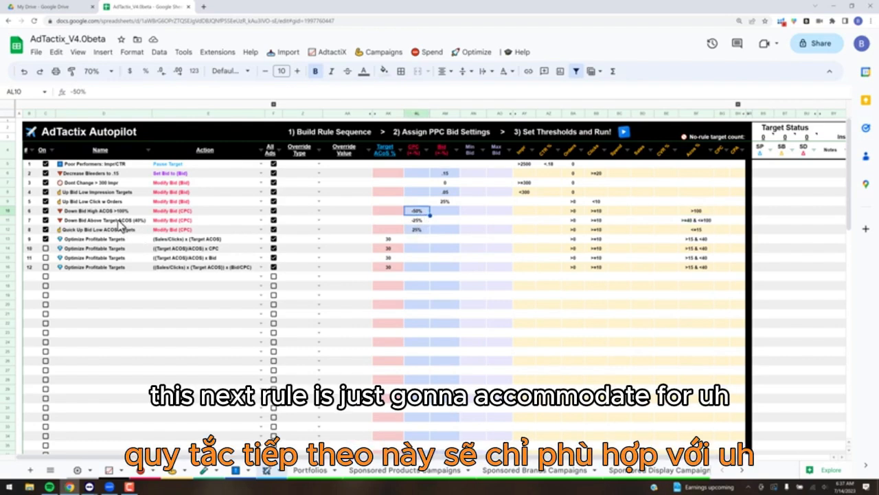
# Examine the CPC adjustments of the Down Bid Above Target ACOS (40%) and Quick Up Bid Low ACOS Targets rules against Up Bid Low Impression Targets' bid
pyautogui.click(119, 221)
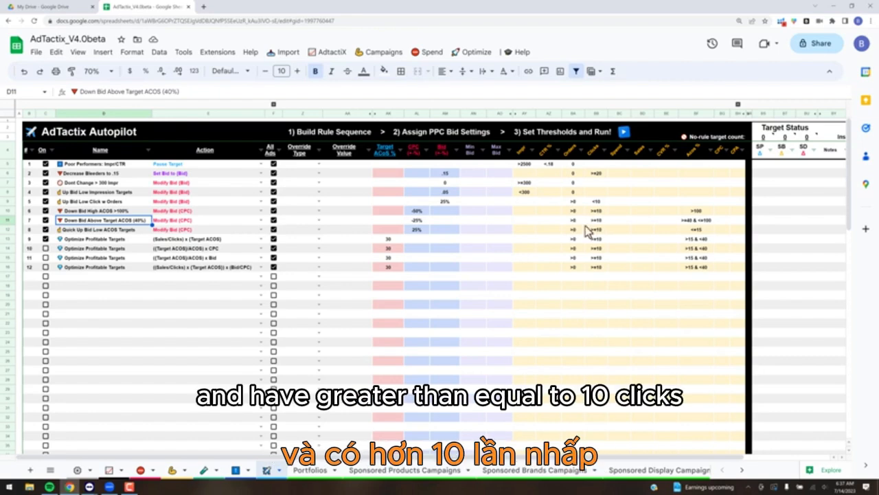
pyautogui.click(417, 220)
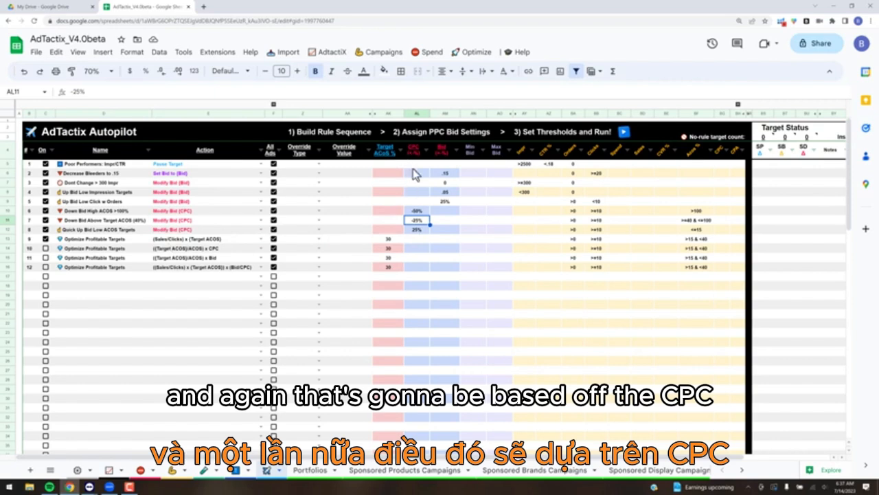
pyautogui.click(121, 231)
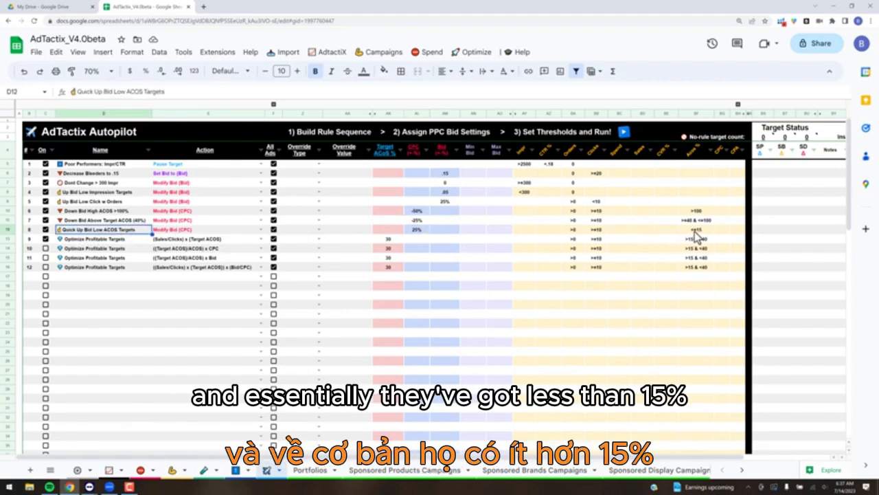
pyautogui.click(573, 229)
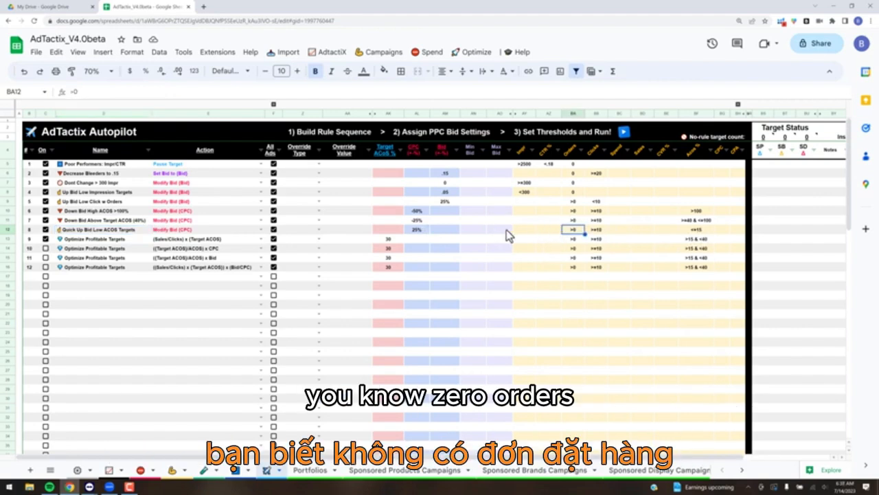
pyautogui.click(419, 230)
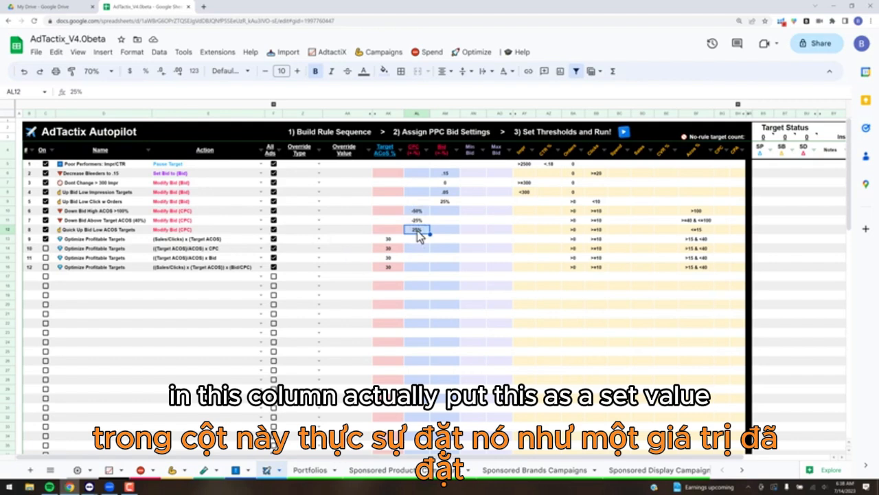
pyautogui.click(445, 192)
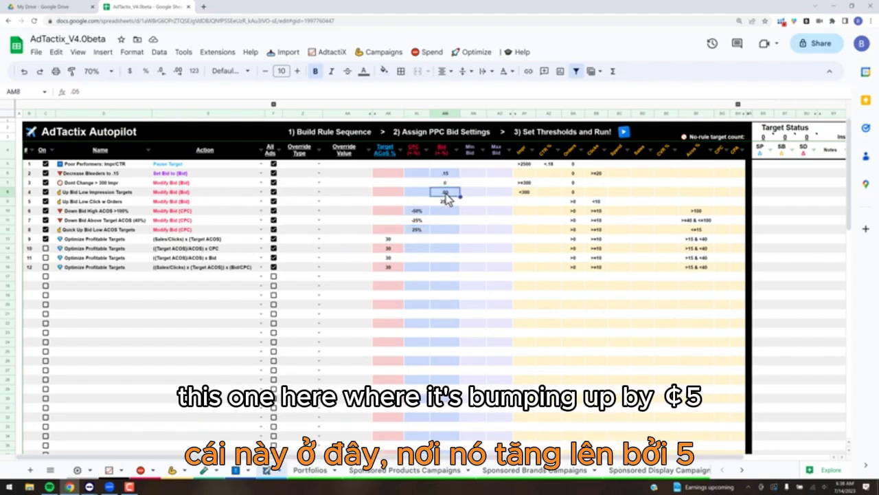
# Try .25 as the Quick Up Bid Low ACOS Targets rule's CPC adjustment, and restore it to 25%
pyautogui.click(431, 232)
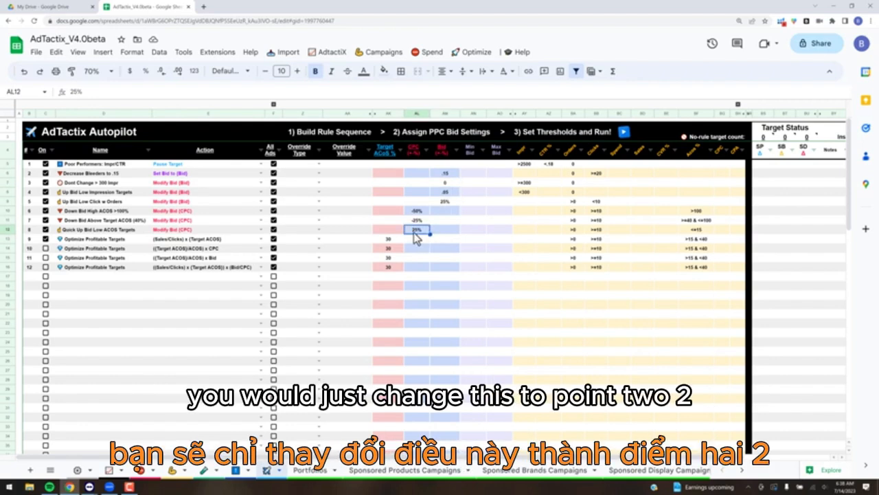
pyautogui.write('.25')
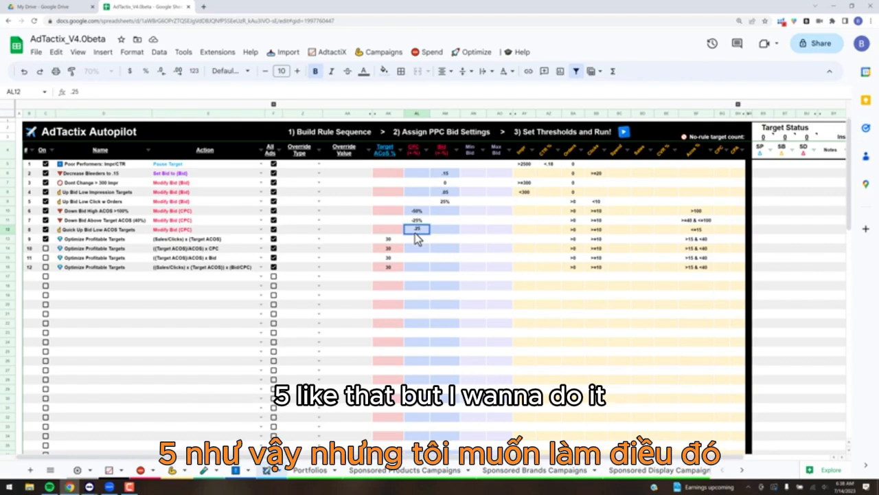
pyautogui.press('Return')
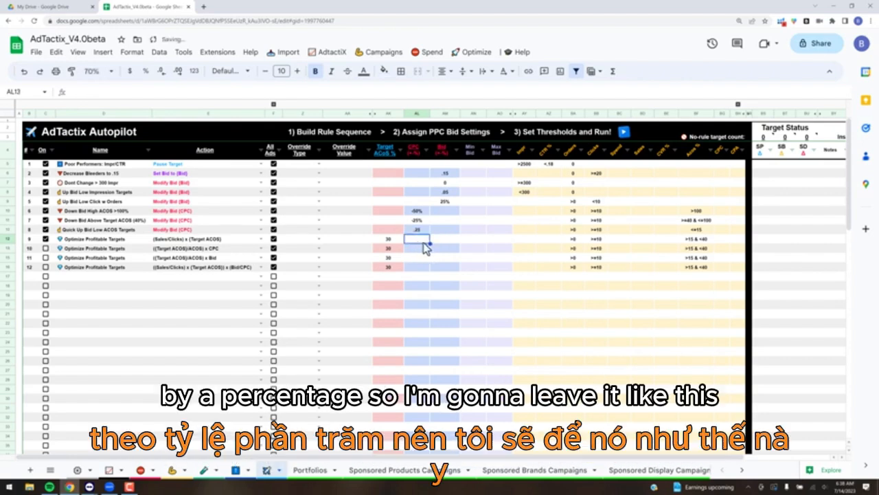
pyautogui.press('Up')
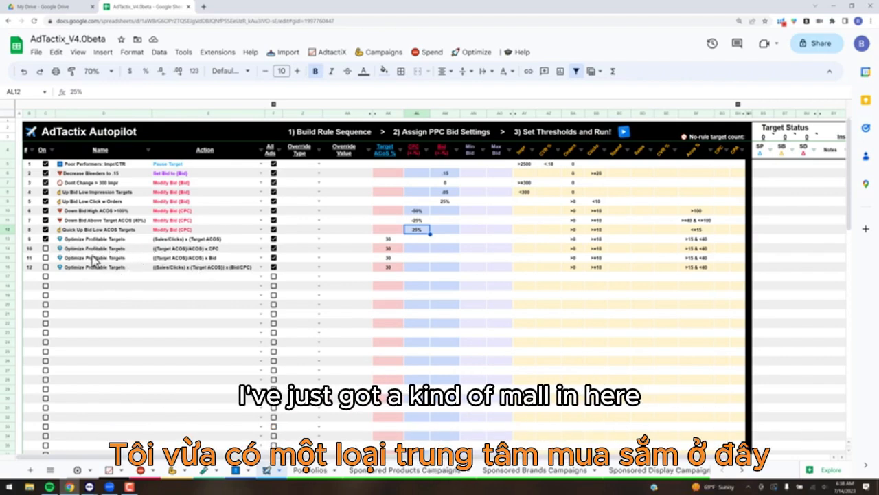
# Turn on rule 10, the Optimize Profitable Targets rule based on CPC, and undo that change
pyautogui.click(45, 248)
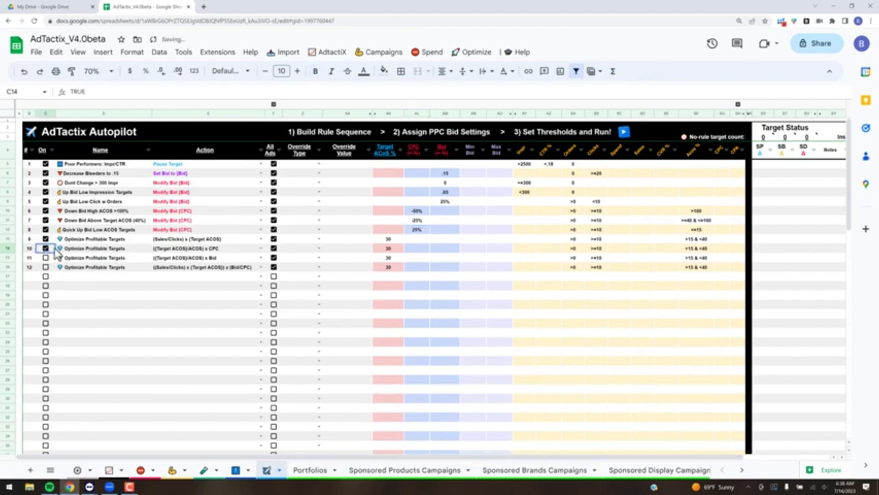
pyautogui.hotkey('ctrl', 'z')
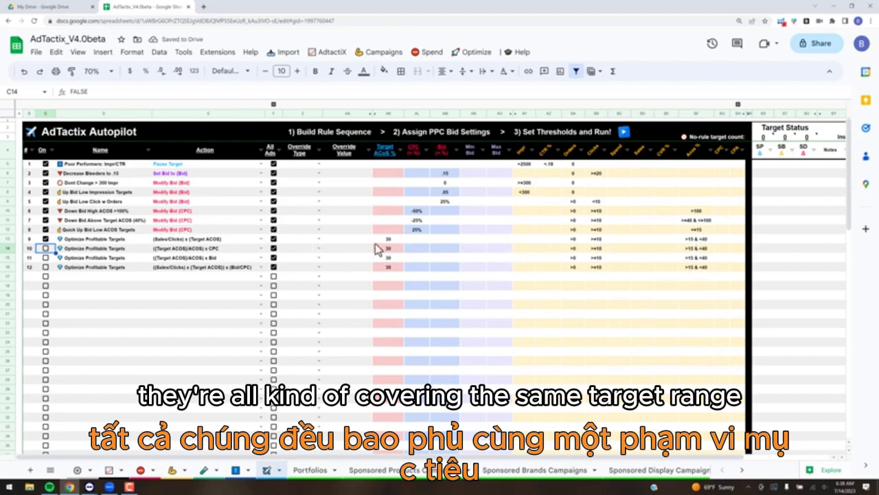
# Examine rule 9's action options and Target ACOS, and view the yellow keyword row's sales and clicks on the Sponsored Products Campaigns sheet
pyautogui.click(261, 239)
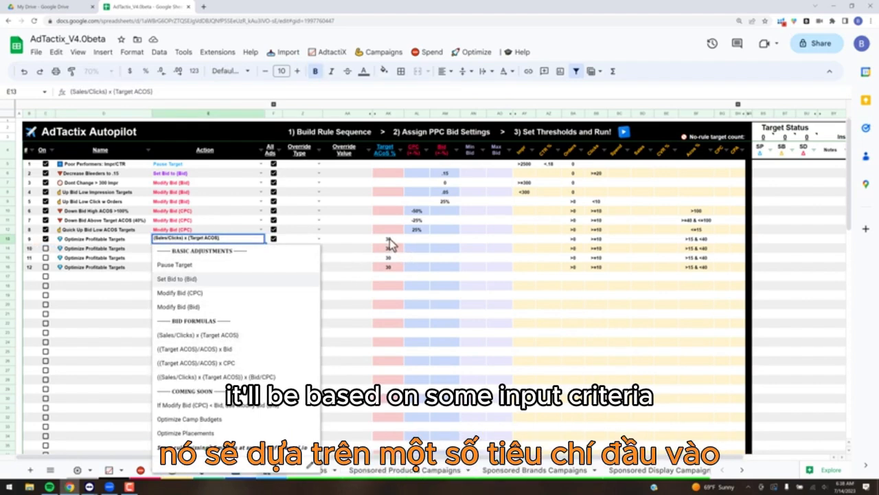
pyautogui.click(389, 239)
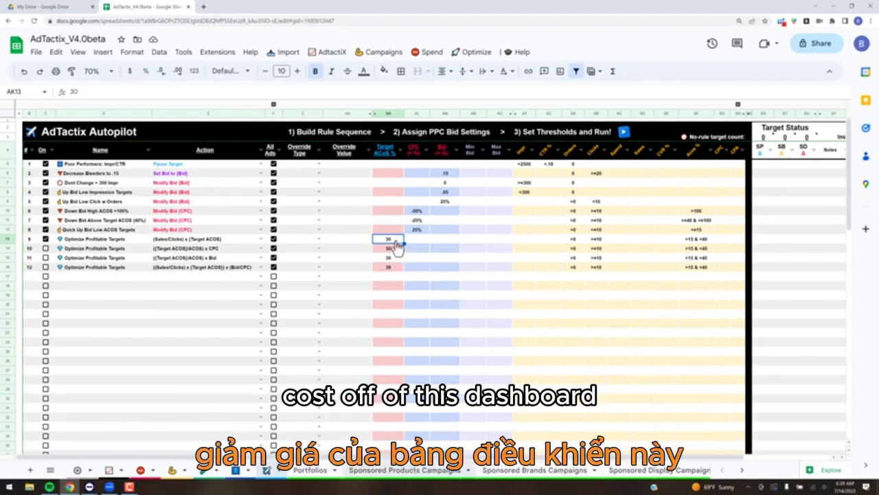
pyautogui.click(447, 472)
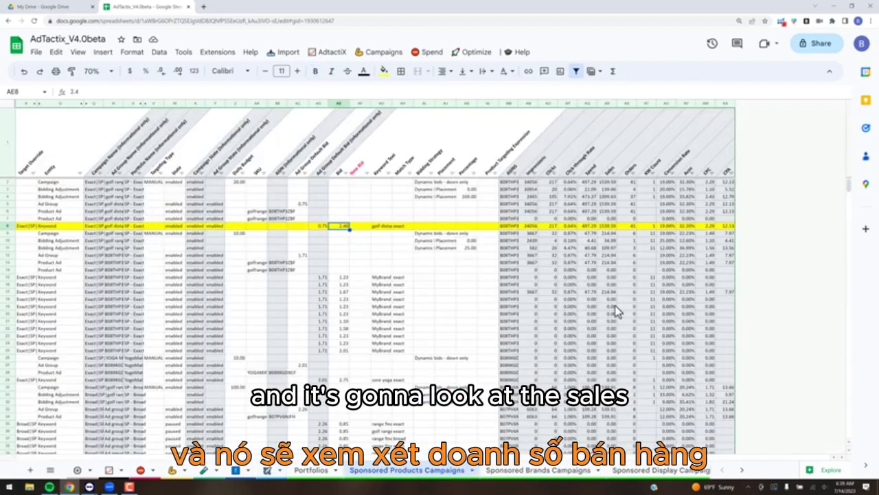
pyautogui.click(607, 103)
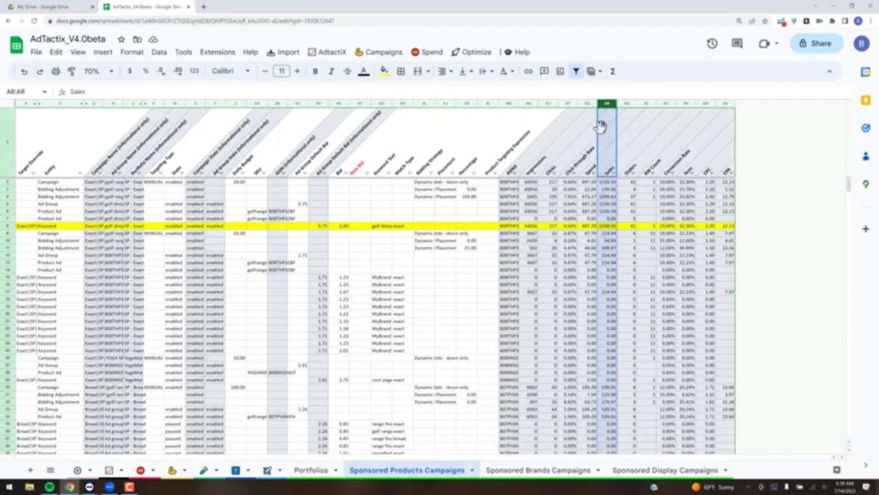
pyautogui.click(607, 226)
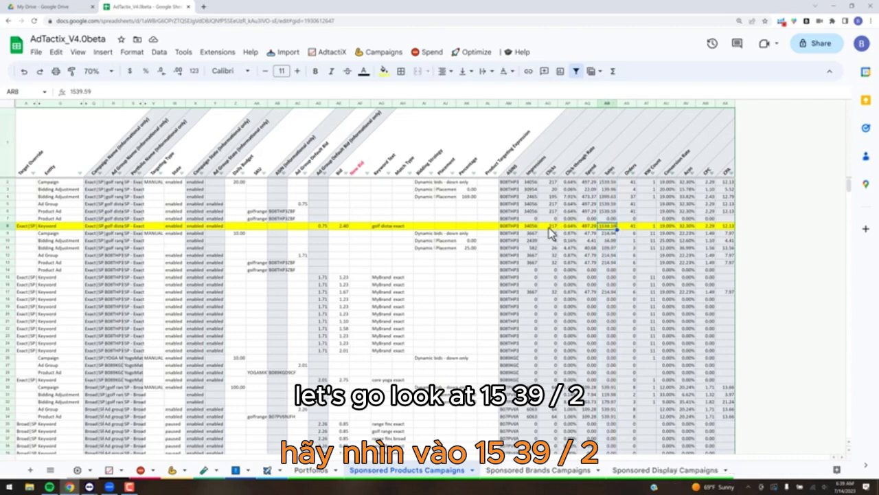
pyautogui.click(554, 226)
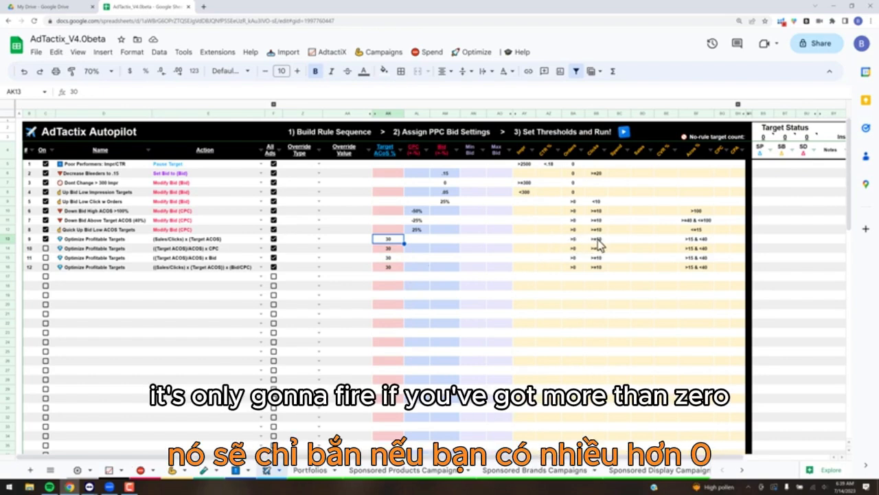
# Examine rule 9's orders, clicks and ACOS thresholds on the Autopilot dashboard, and highlight the ACOS thresholds of rules 6 to 9
pyautogui.click(573, 238)
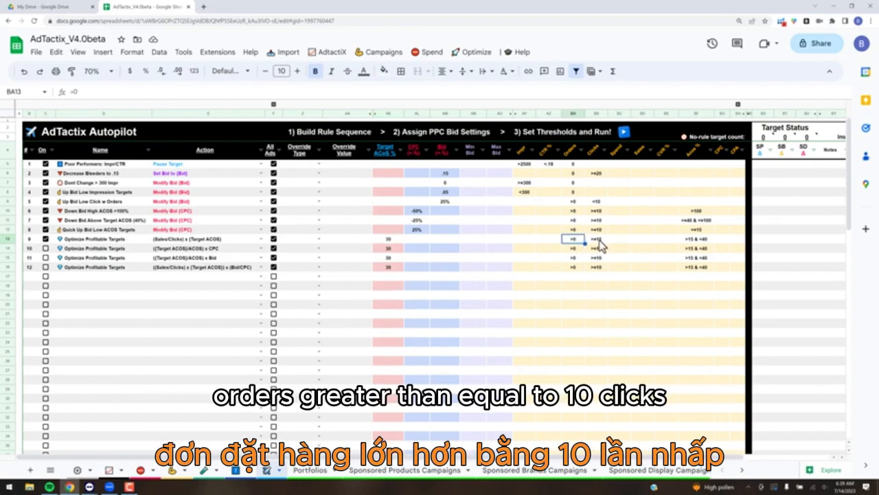
pyautogui.click(598, 241)
pyautogui.click(697, 241)
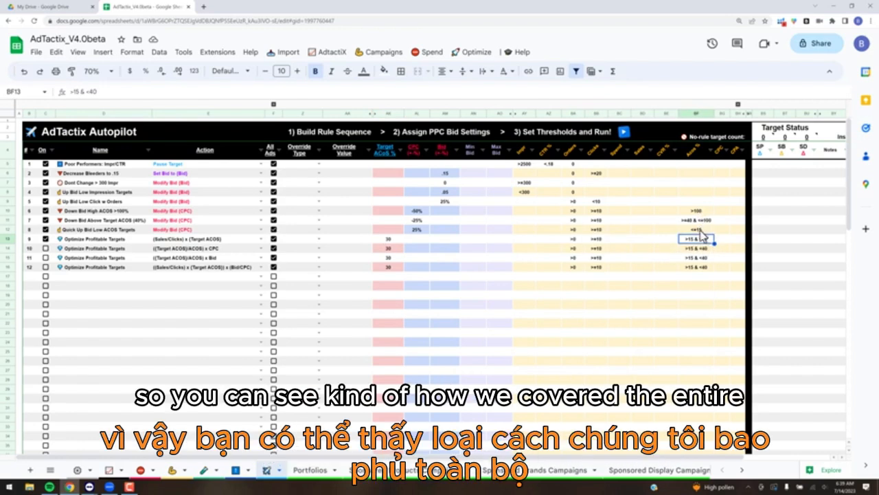
pyautogui.press('Up')
pyautogui.press('Up')
pyautogui.press('Up')
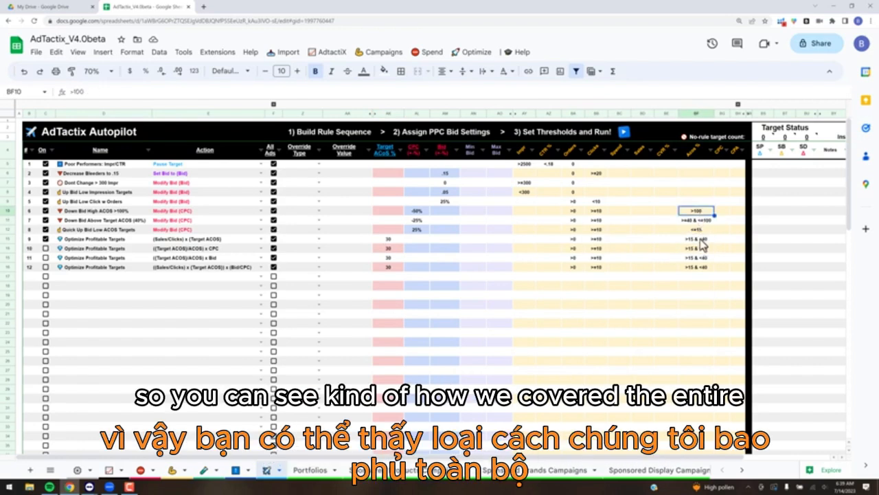
pyautogui.click(699, 239)
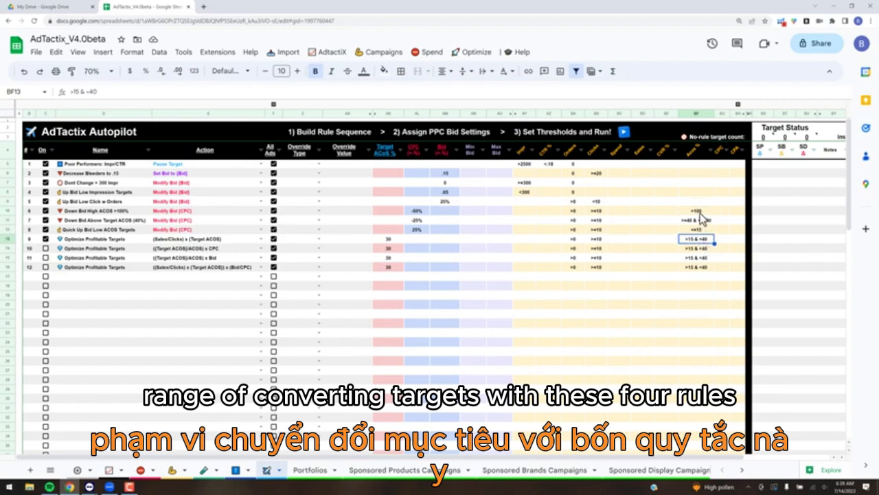
pyautogui.keyDown('shift'); pyautogui.click(701, 211); pyautogui.keyUp('shift')
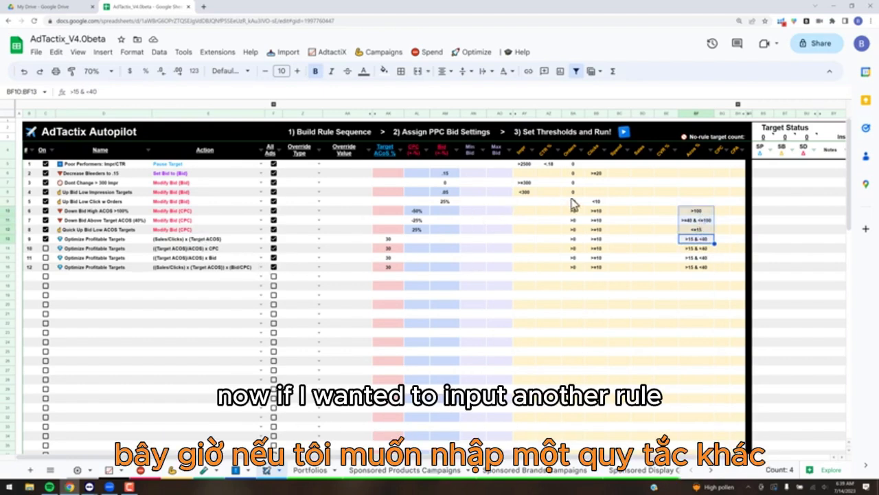
# Insert a blank row above the Quick Up Bid Low ACOS Targets rule, and undo the insertion
pyautogui.click(94, 297)
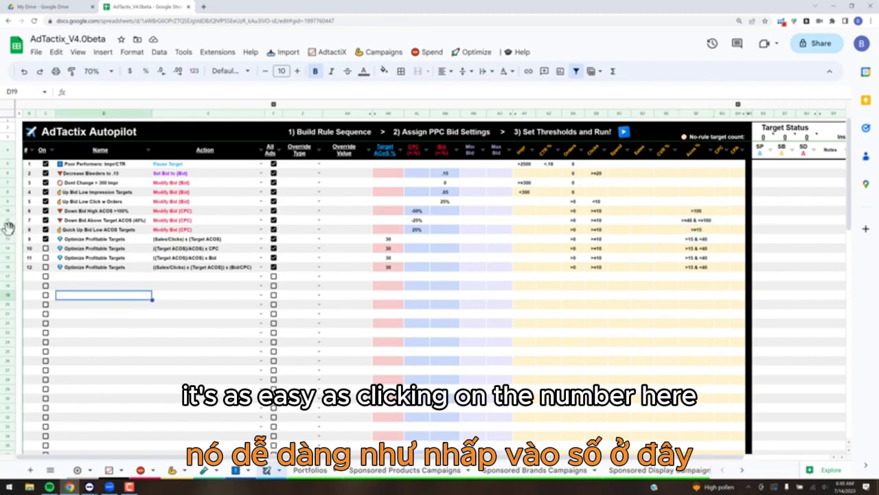
pyautogui.click(7, 228)
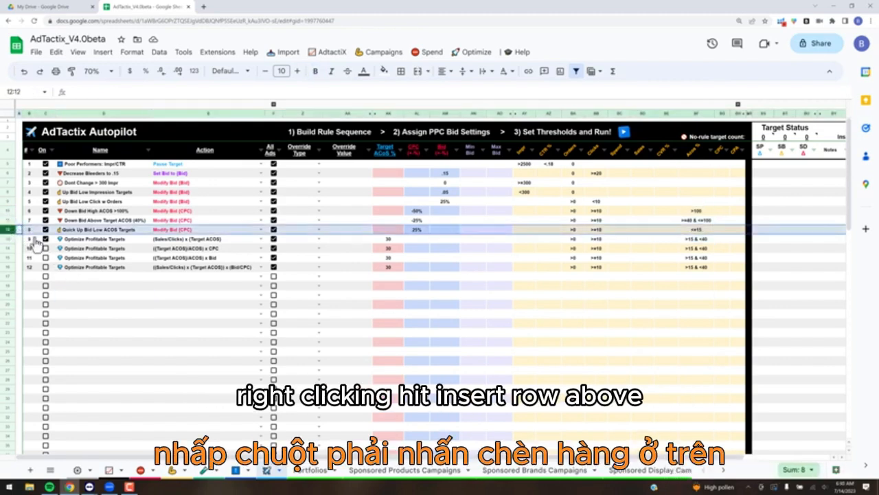
pyautogui.rightClick(7, 229)
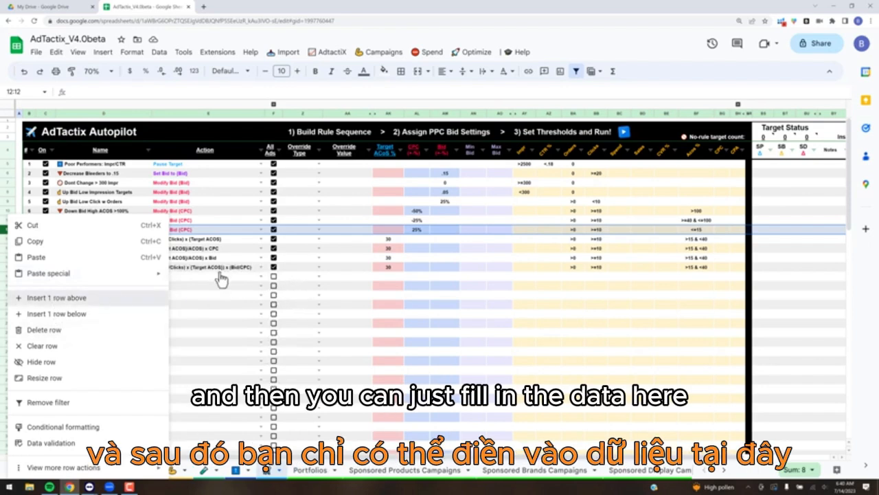
pyautogui.press('Return')
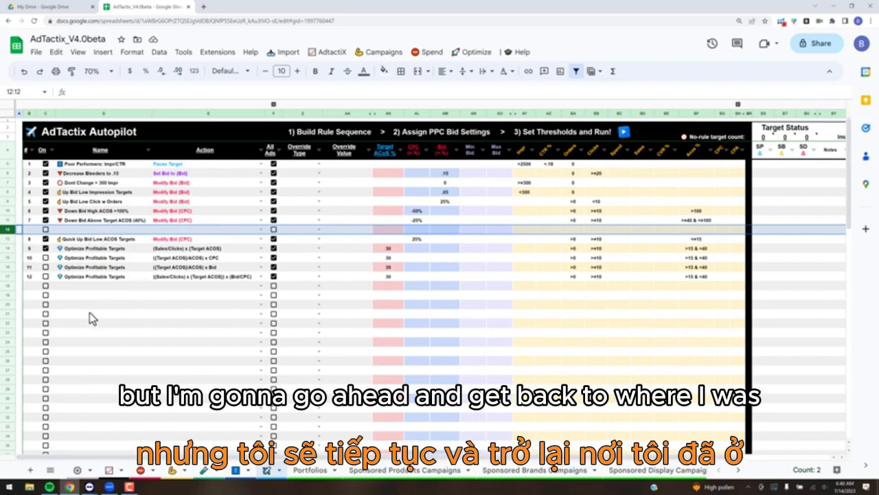
pyautogui.hotkey('ctrl', 'z')
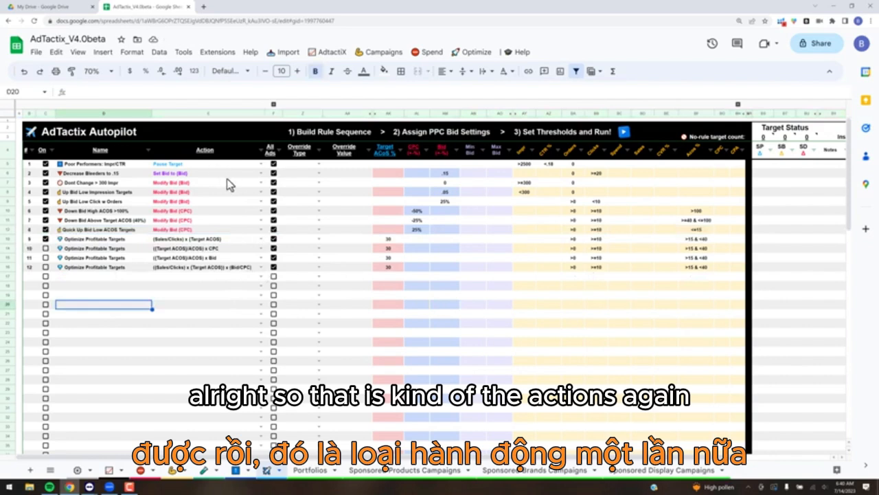
# Examine the available actions for the Down Bid Above Target ACOS (40%) rule, the Override Type column and the note on minimum bids
pyautogui.click(261, 220)
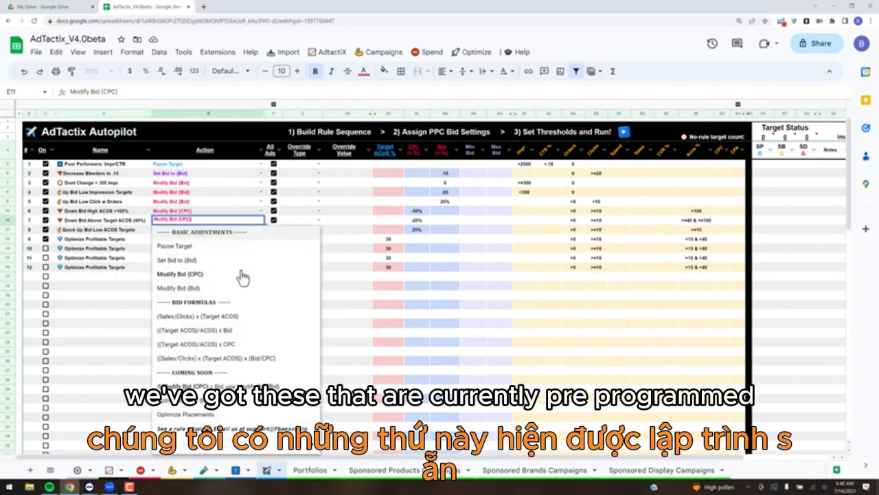
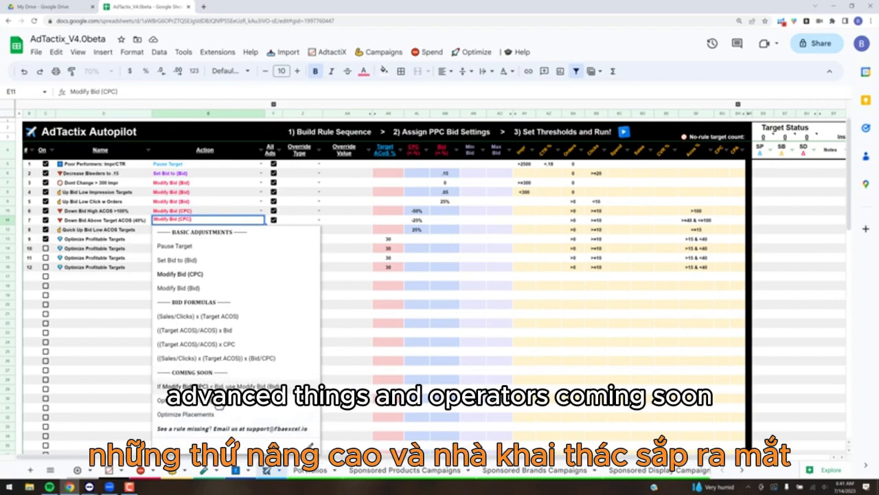
pyautogui.click(125, 309)
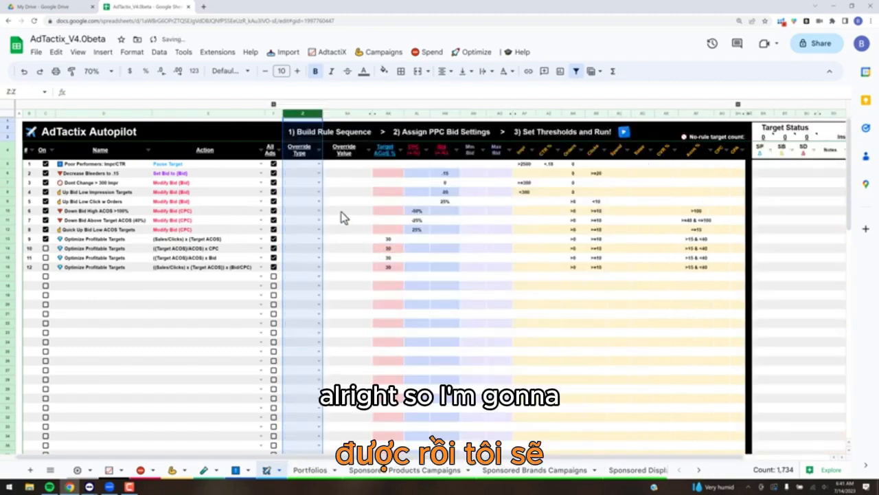
pyautogui.click(309, 230)
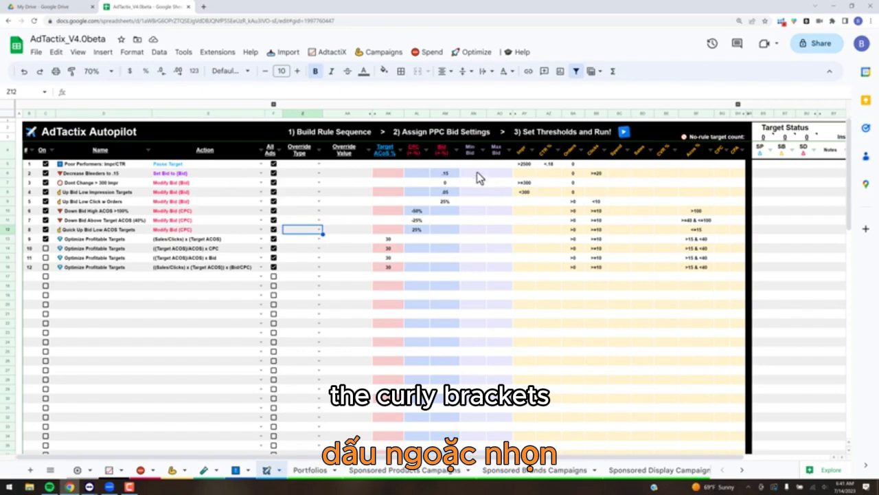
pyautogui.moveTo(480, 173)
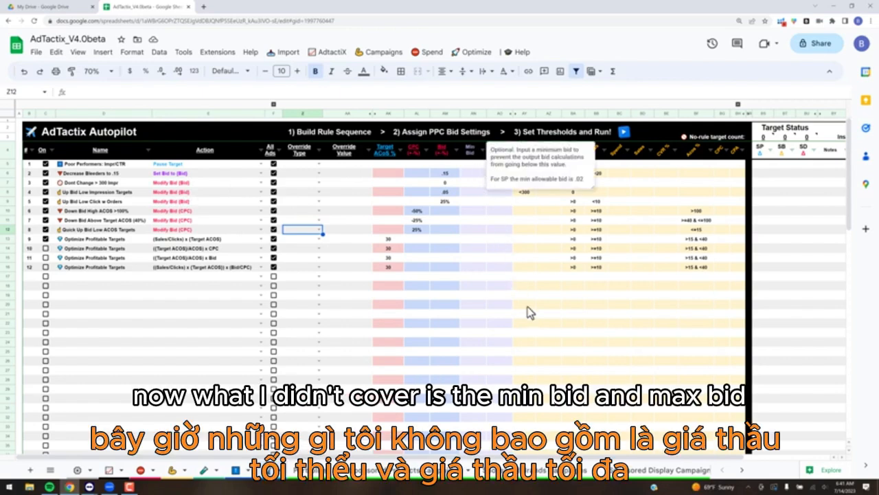
pyautogui.click(595, 304)
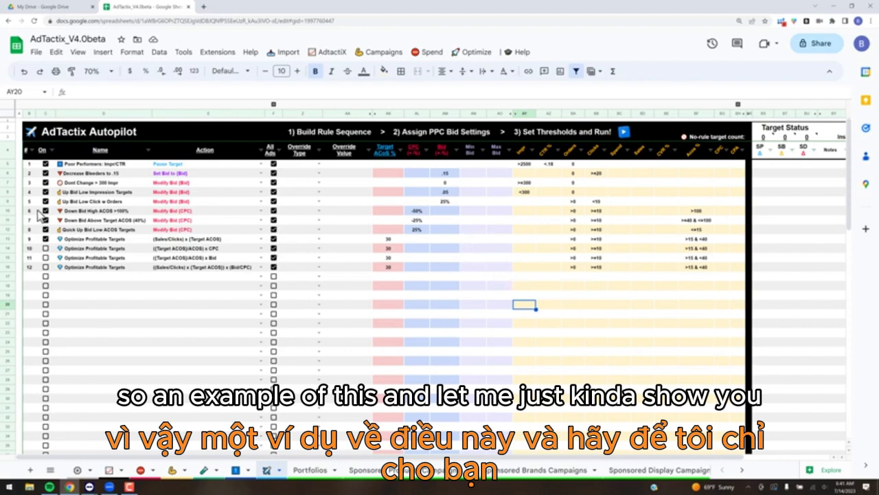
# Turn off rules 1 to 8 on the Autopilot dashboard, leaving only rule 9 switched on
pyautogui.click(45, 163)
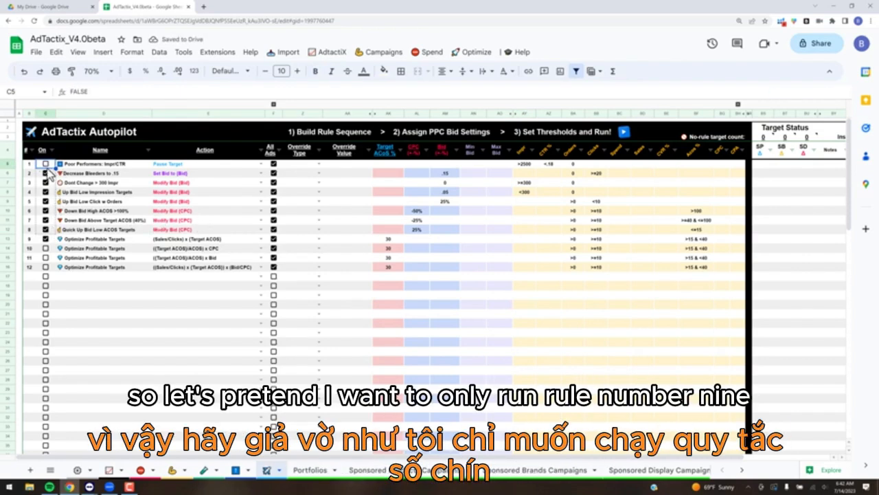
pyautogui.keyDown('shift'); pyautogui.click(46, 228); pyautogui.keyUp('shift')
pyautogui.press('Delete')
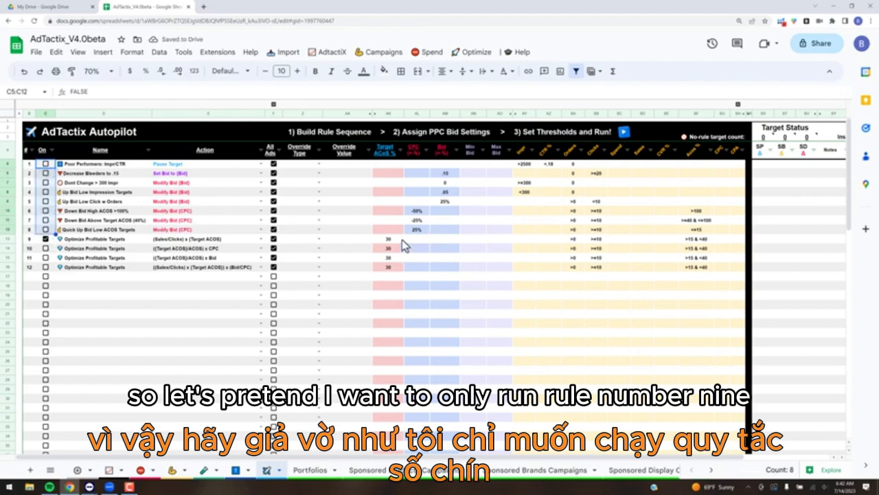
# Set rule 9's Min Bid to .05 and its Max Bid to .75
pyautogui.click(479, 240)
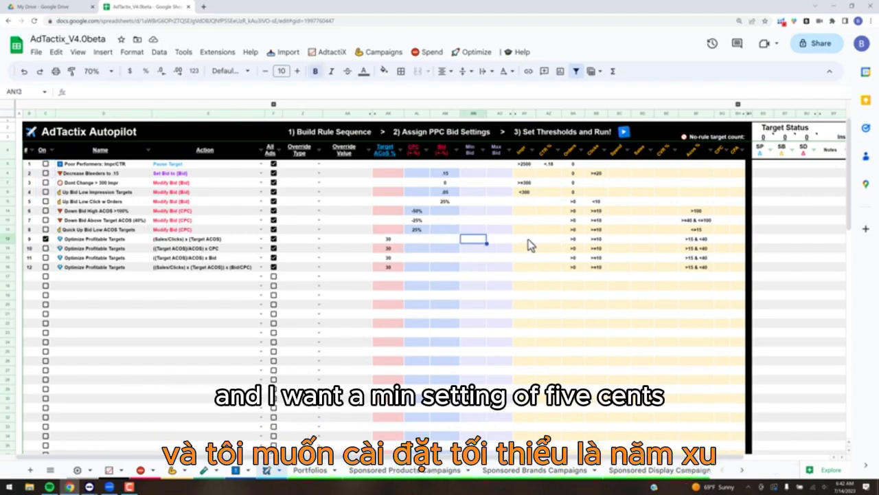
pyautogui.write('.05')
pyautogui.press('Return')
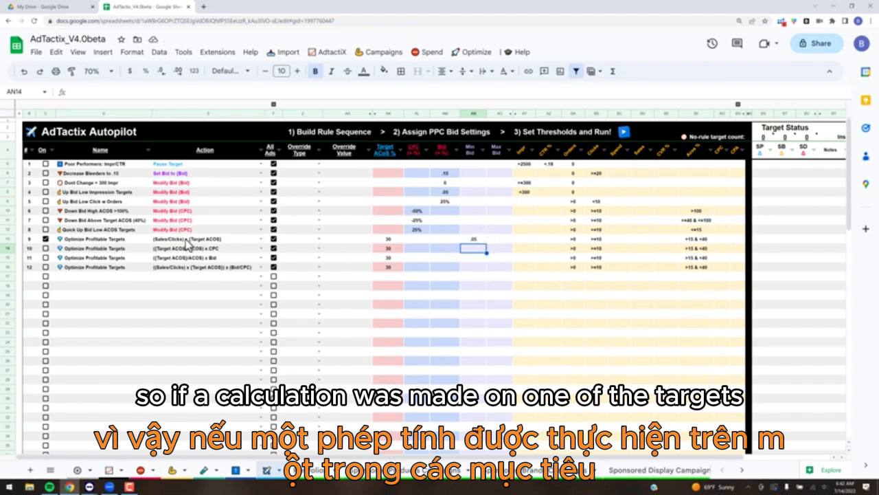
pyautogui.click(474, 239)
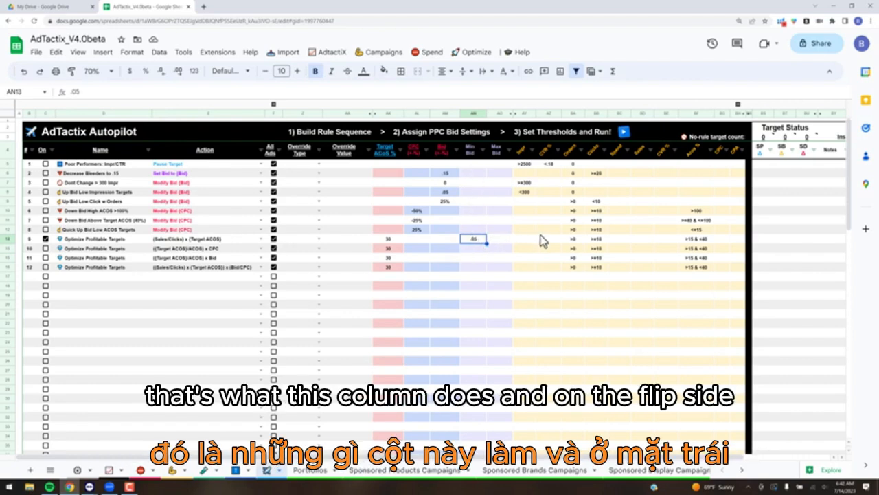
pyautogui.press('Right')
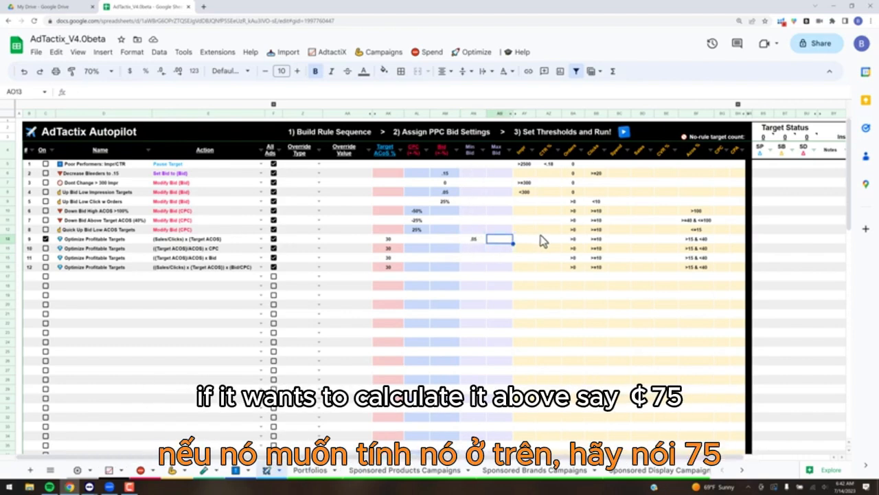
pyautogui.write('.75')
pyautogui.press('Return')
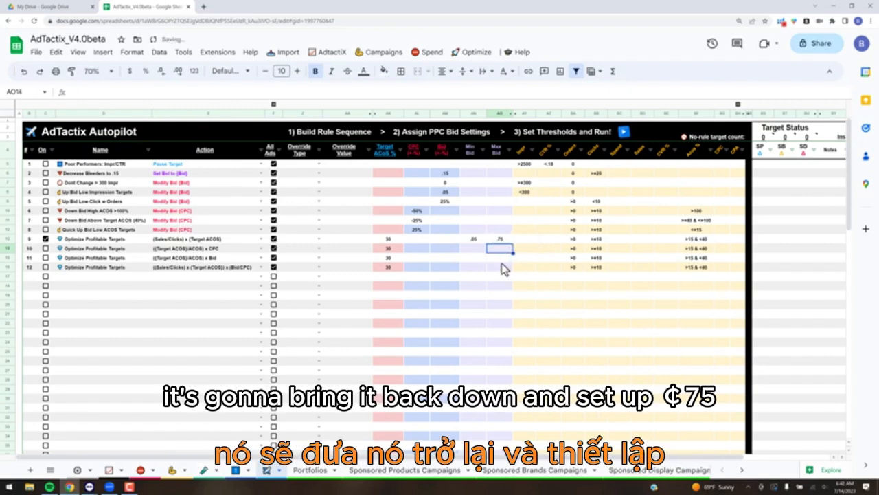
pyautogui.press('Up')
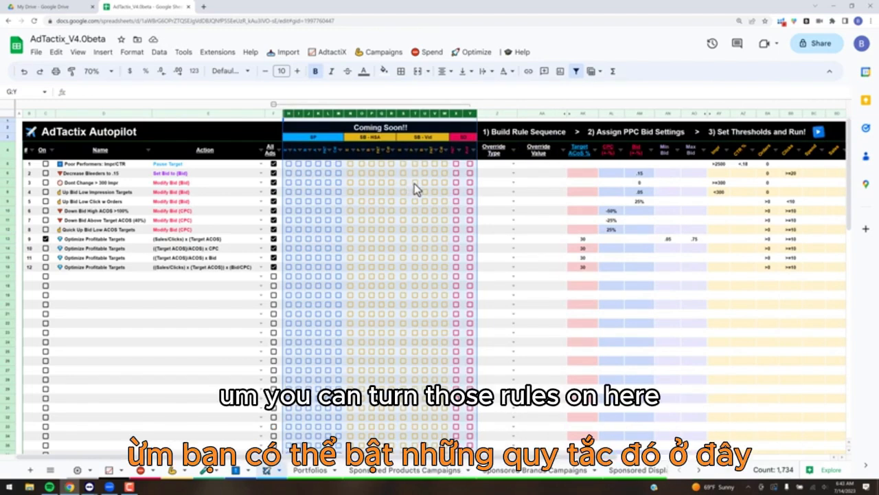
# Tick three SB - Vid checkboxes for the Dont Change > 300 Impr rule, and undo the ticks
pyautogui.click(403, 183)
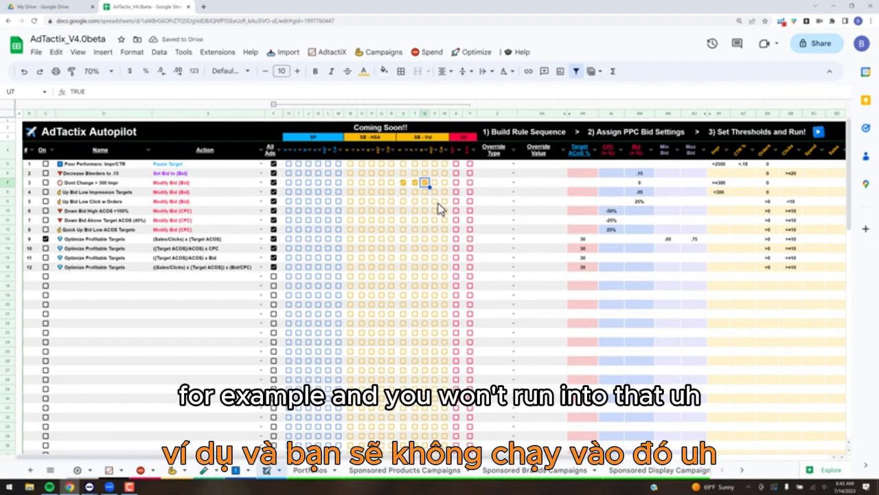
pyautogui.hotkey('ctrl', 'z')
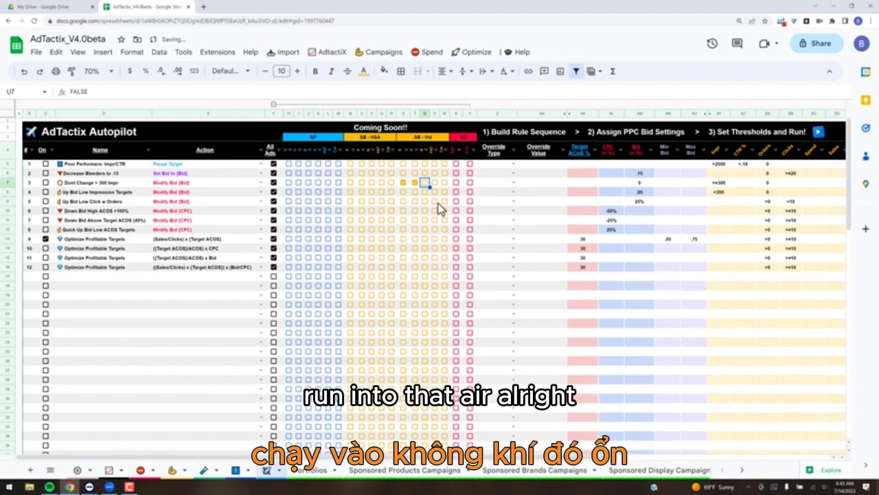
pyautogui.hscroll(5, 439, 206)
# Run the Autopilot rule sequence with only rule 9 on, accepting the confirmation and the completion notice
pyautogui.click(500, 240)
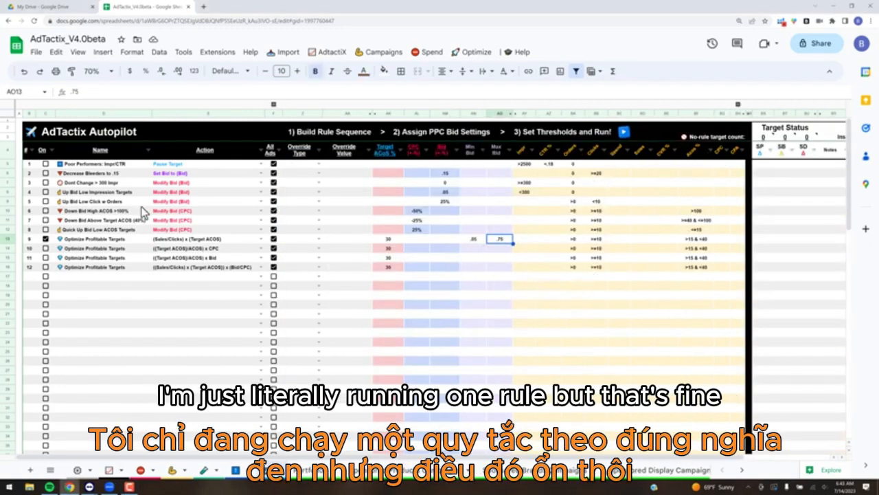
pyautogui.click(624, 132)
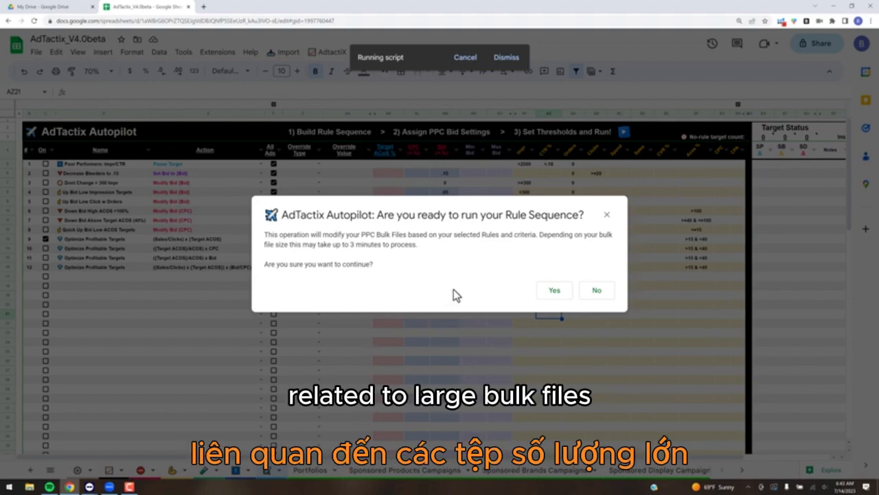
pyautogui.click(558, 292)
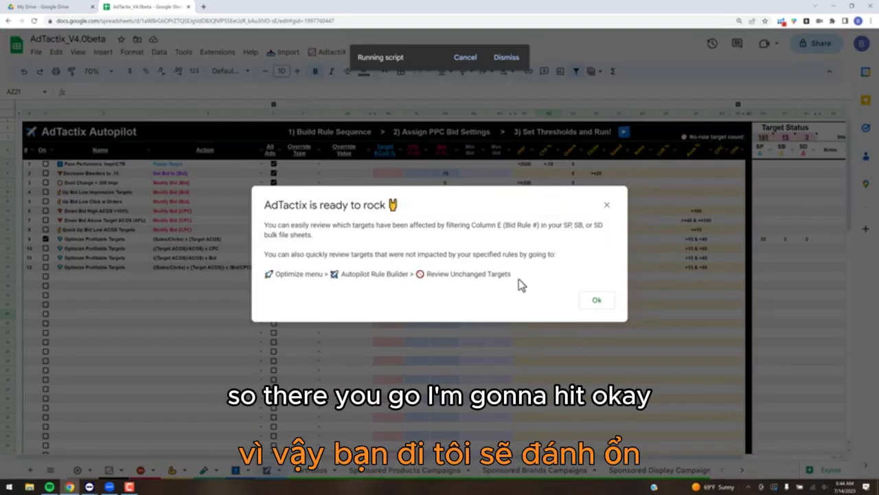
pyautogui.click(596, 303)
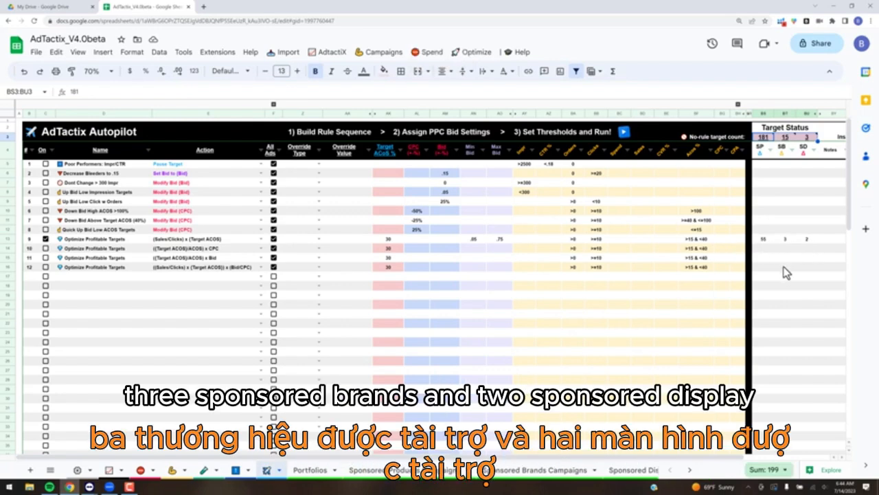
# Examine the SP, SB and SD target counts for rule 9 and the no-rule target counts under Target Status
pyautogui.click(789, 266)
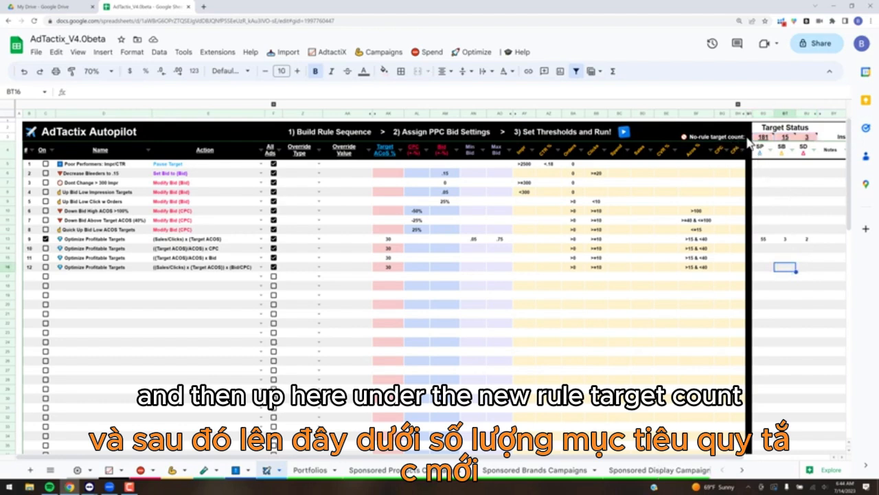
pyautogui.moveTo(769, 142)
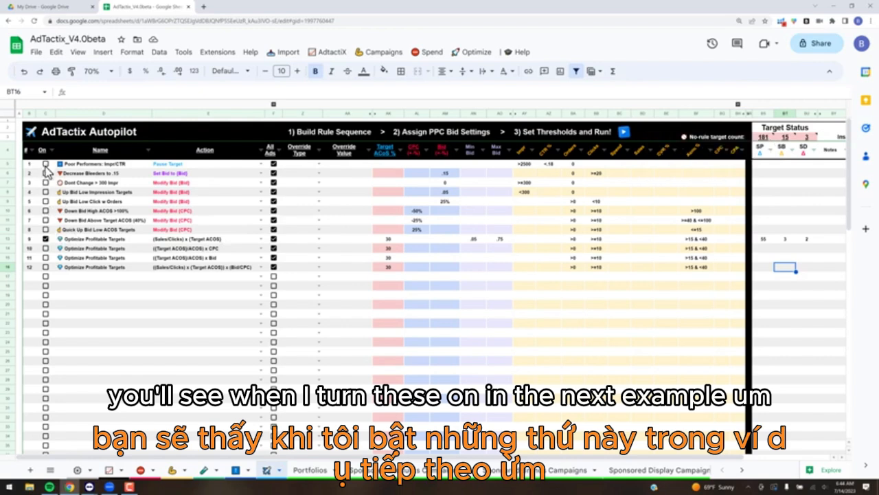
pyautogui.moveTo(42, 171)
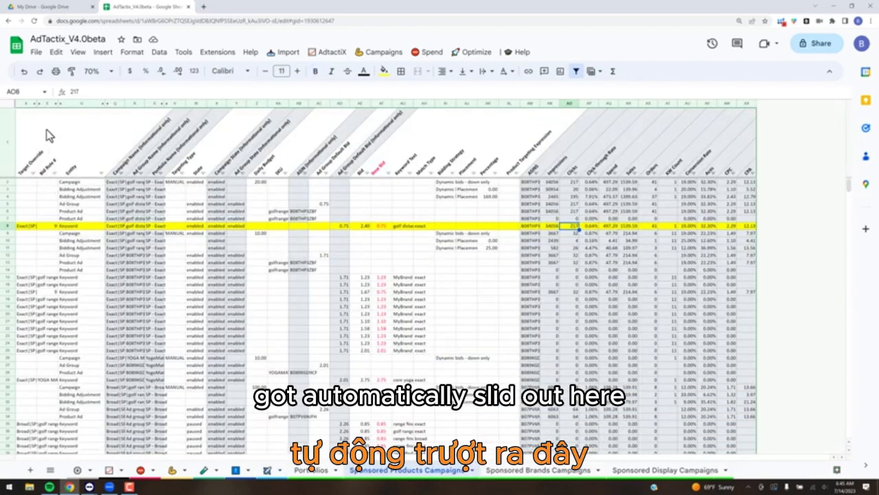
# Filter the Bid Rule # column on the Sponsored Products Campaigns sheet to show only rule 9
pyautogui.click(54, 173)
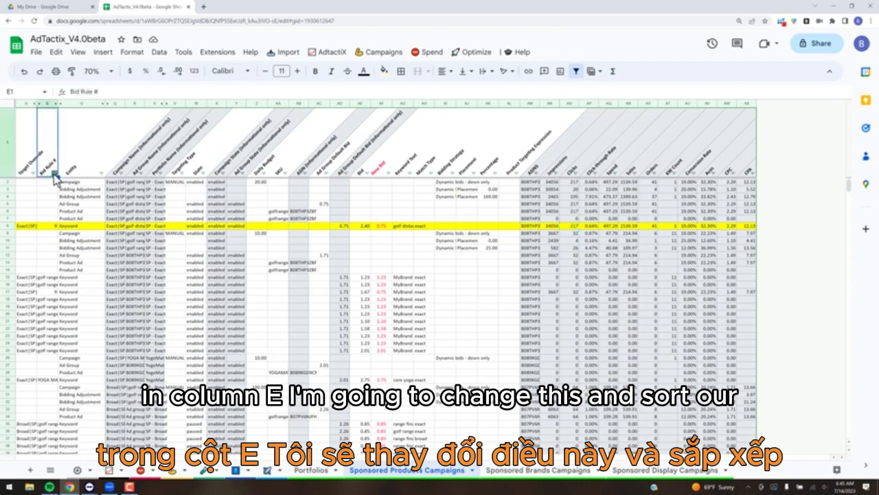
pyautogui.click(55, 174)
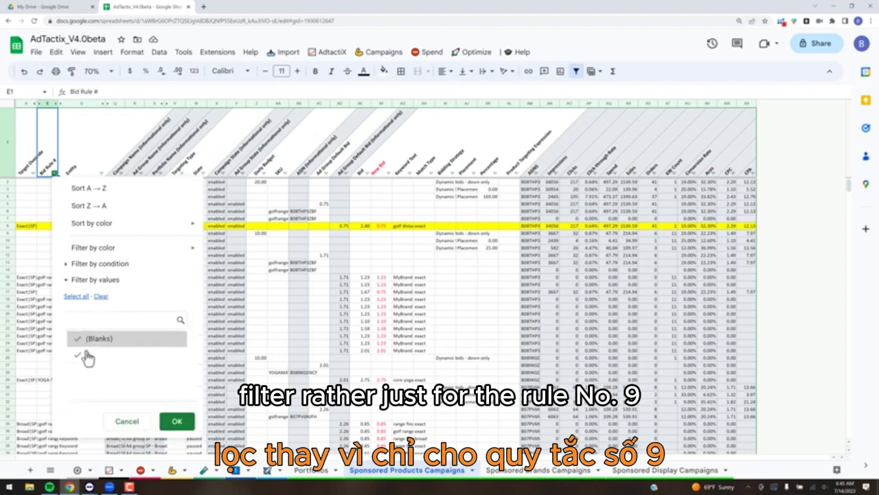
pyautogui.click(85, 341)
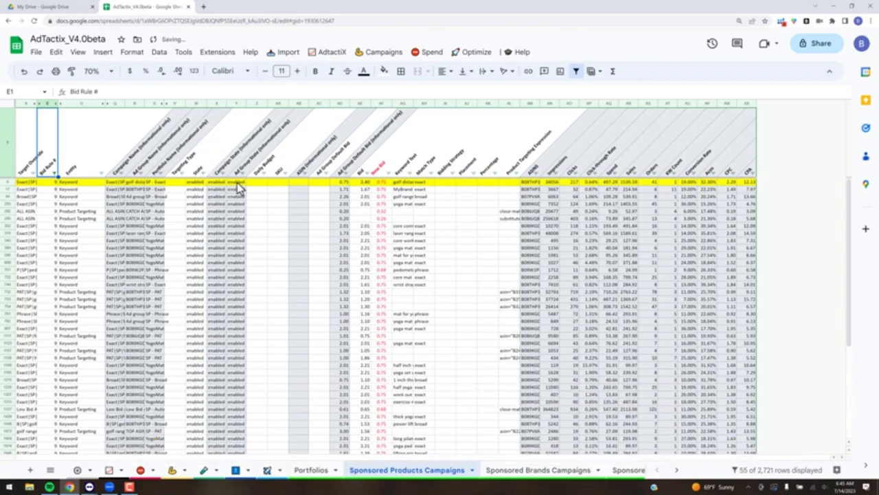
# Examine the State, Campaign State and Ad Group State values of the yellow keyword row
pyautogui.click(197, 183)
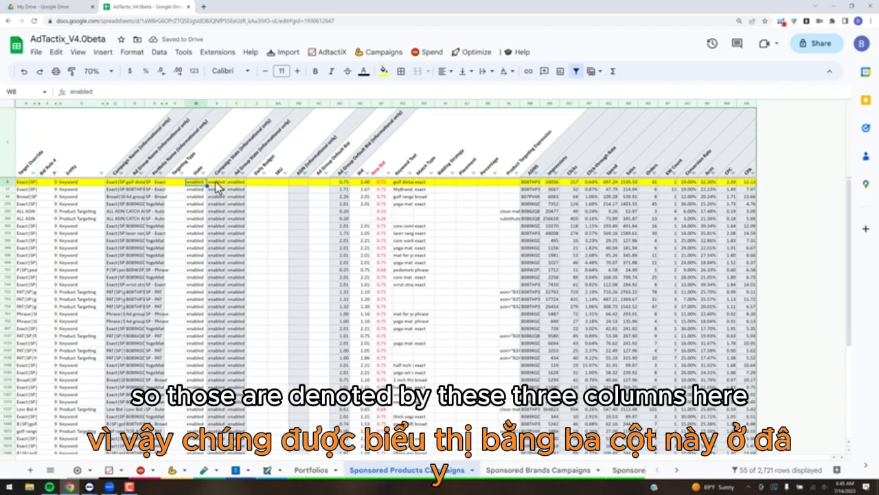
pyautogui.click(219, 184)
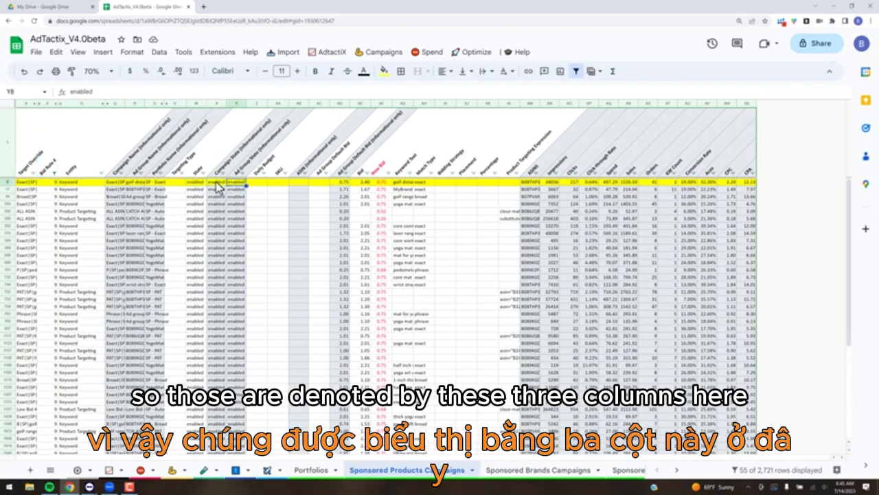
pyautogui.click(199, 185)
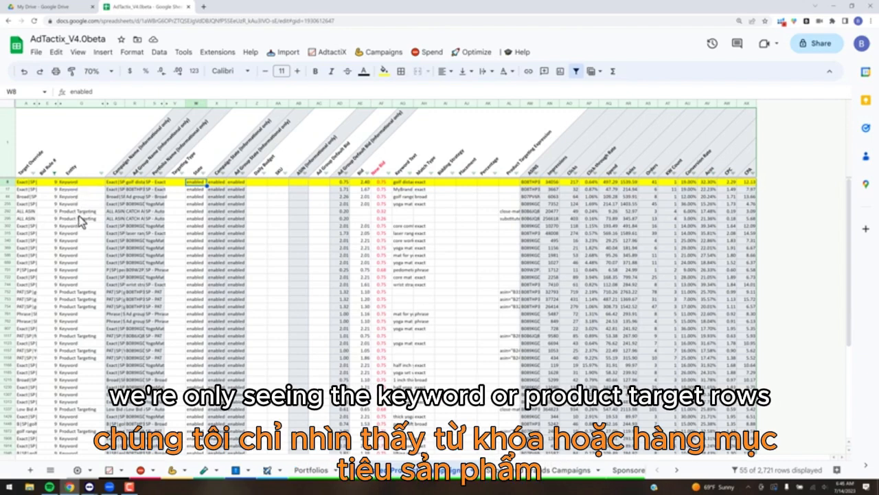
# Check the New Bid column's filter values against the max bid limit, leaving the filter unapplied
pyautogui.click(385, 191)
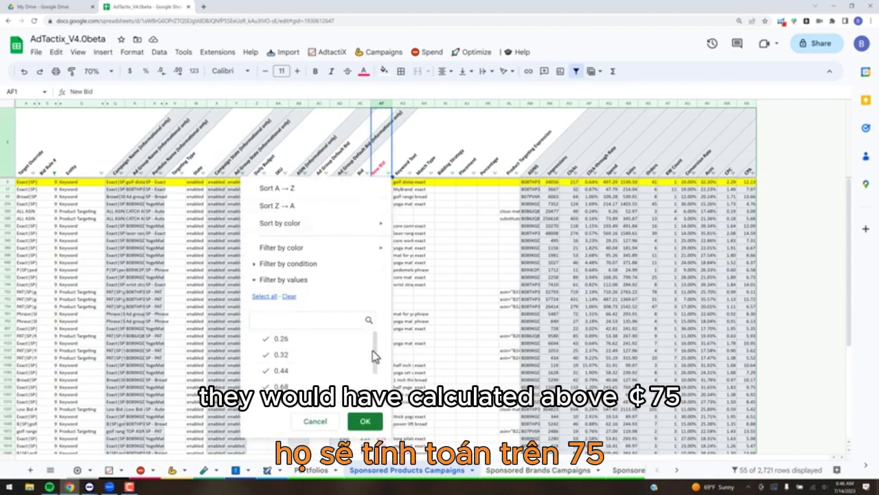
pyautogui.moveTo(373, 357); pyautogui.dragTo(378, 386)
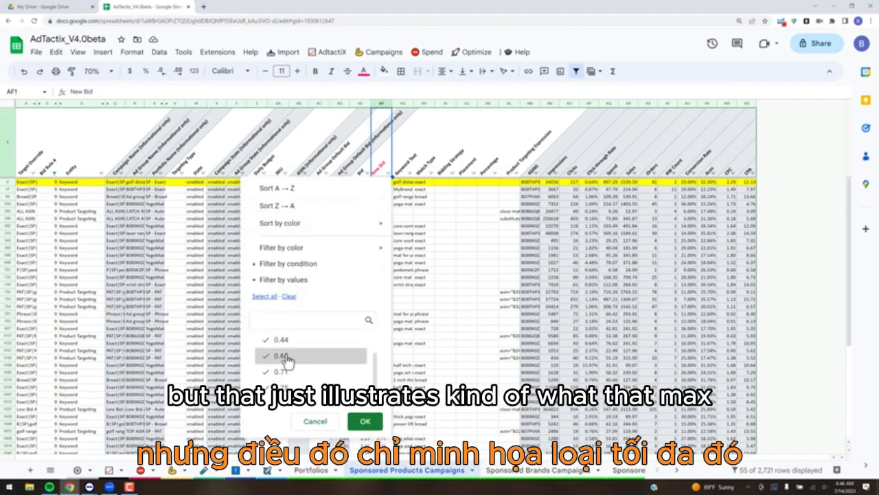
pyautogui.click(326, 426)
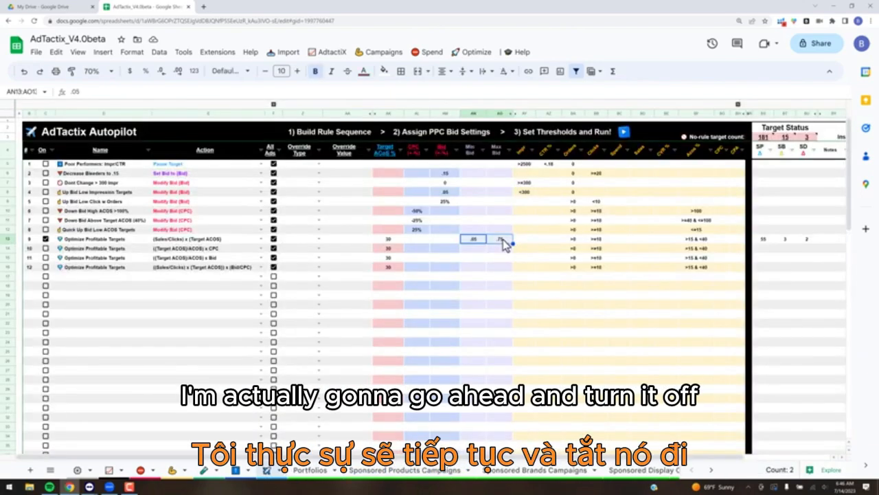
# Clear rule 9's Min Bid and Max Bid on the Autopilot dashboard, and turn rules 1 to 8 back on
pyautogui.press('Delete')
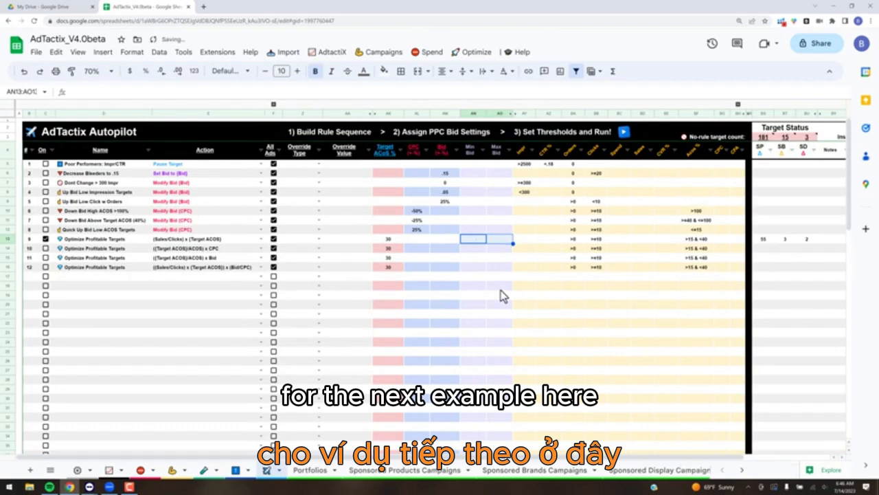
pyautogui.click(46, 164)
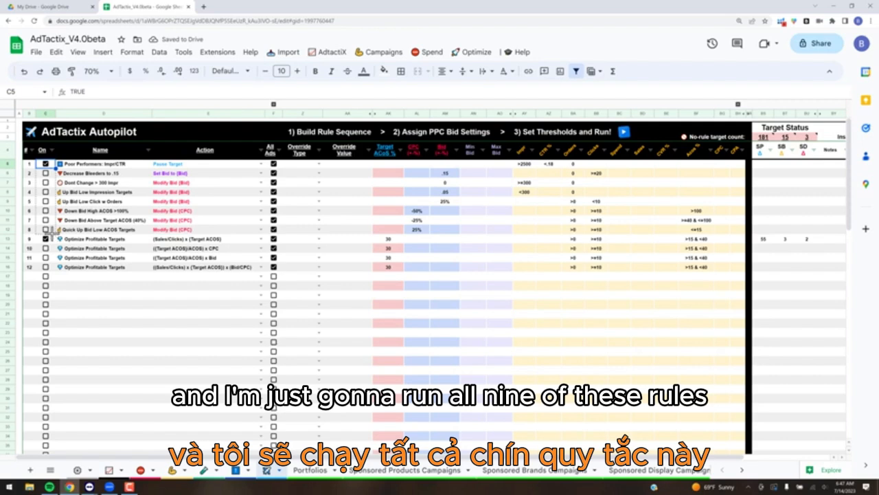
pyautogui.hotkey('shift', 'Down')
pyautogui.hotkey('shift', 'Down')
pyautogui.hotkey('shift', 'Down')
pyautogui.hotkey('shift', 'Down')
pyautogui.hotkey('shift', 'Down')
pyautogui.hotkey('shift', 'Down')
pyautogui.hotkey('shift', 'Down')
pyautogui.press('space')
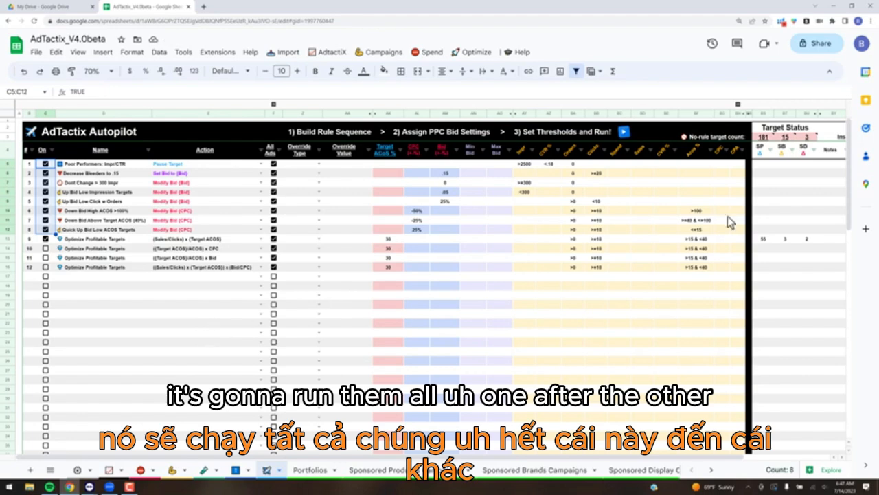
# Run the Autopilot rule sequence with rules 1 to 9 on, and review the Target Status counts
pyautogui.click(770, 165)
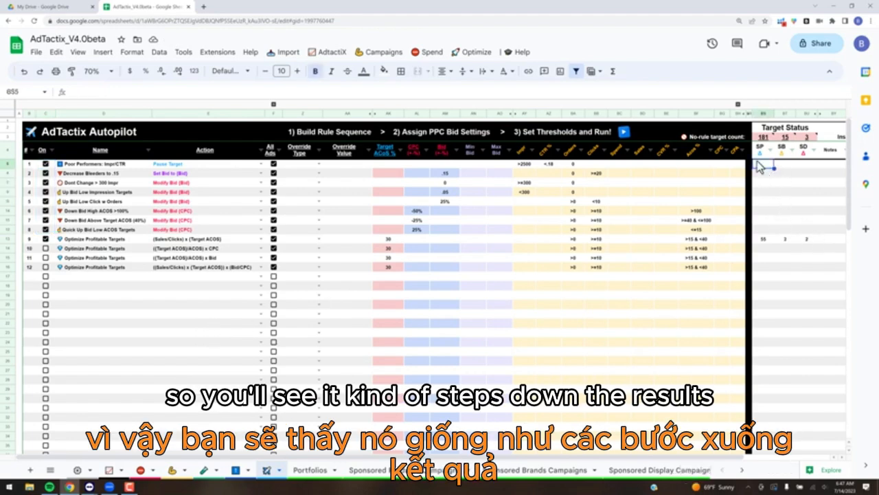
pyautogui.click(624, 132)
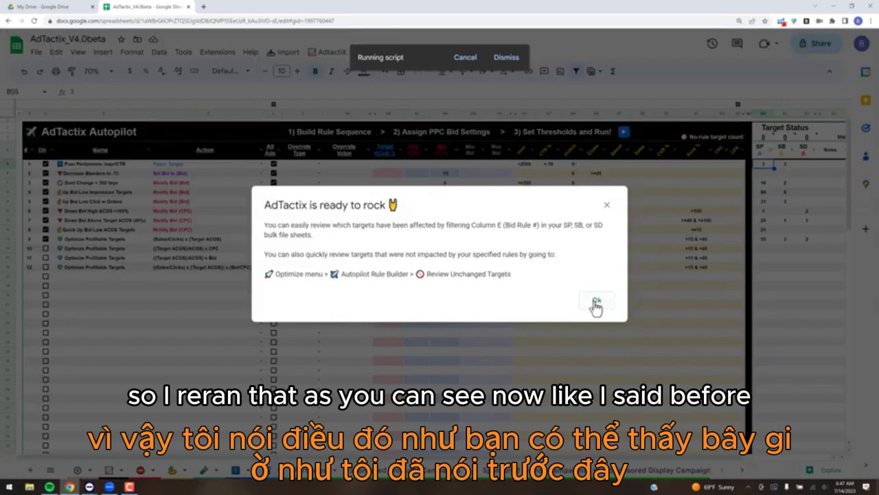
pyautogui.press('Escape')
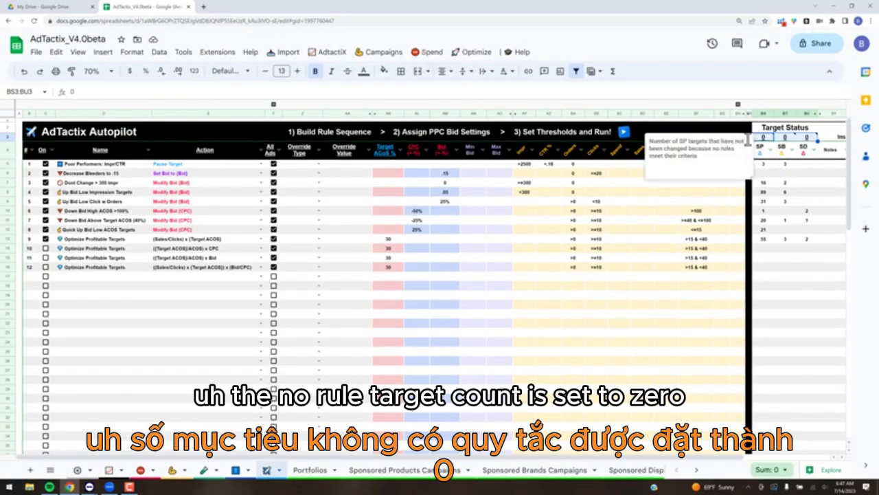
pyautogui.click(807, 259)
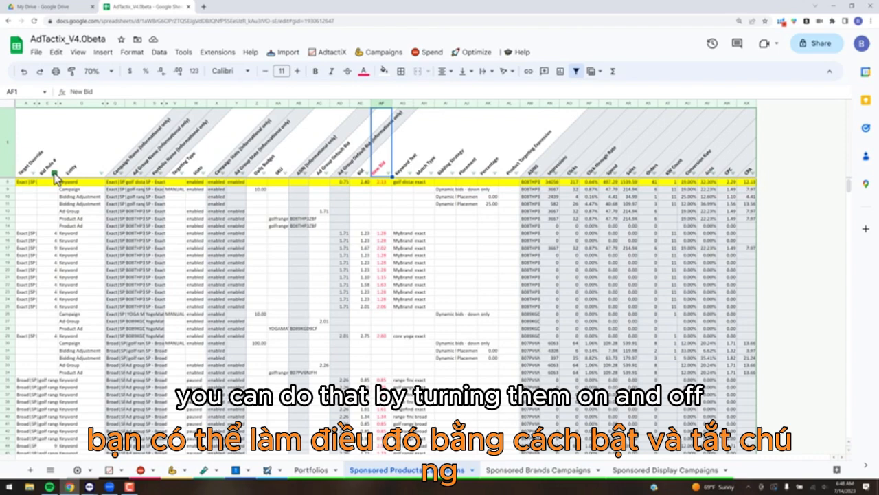
# Filter the Bid Rule # column in the Sponsored Products Campaigns sheet to show only rules 1 and 3
pyautogui.click(54, 175)
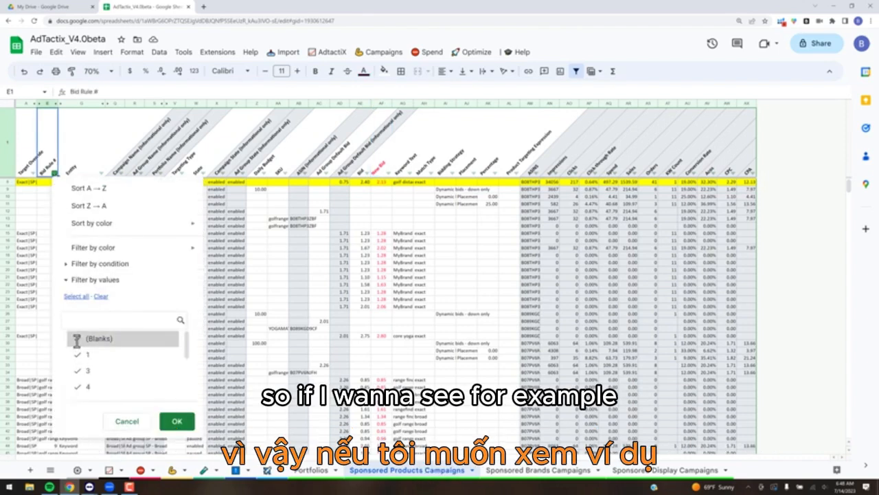
pyautogui.click(93, 338)
pyautogui.click(101, 296)
pyautogui.click(85, 356)
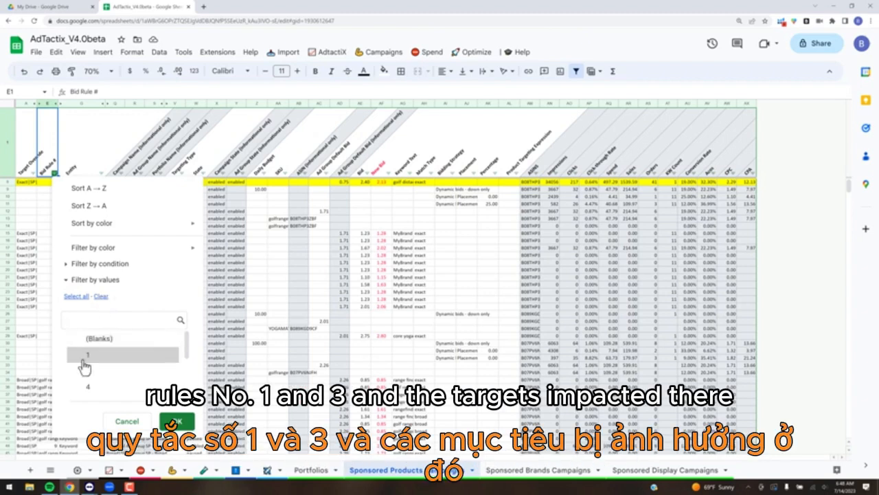
pyautogui.click(86, 371)
pyautogui.click(180, 423)
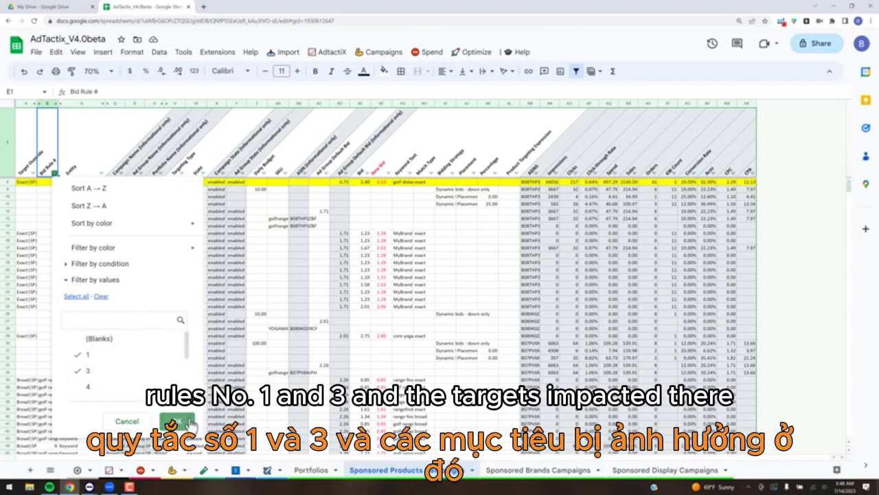
pyautogui.click(190, 423)
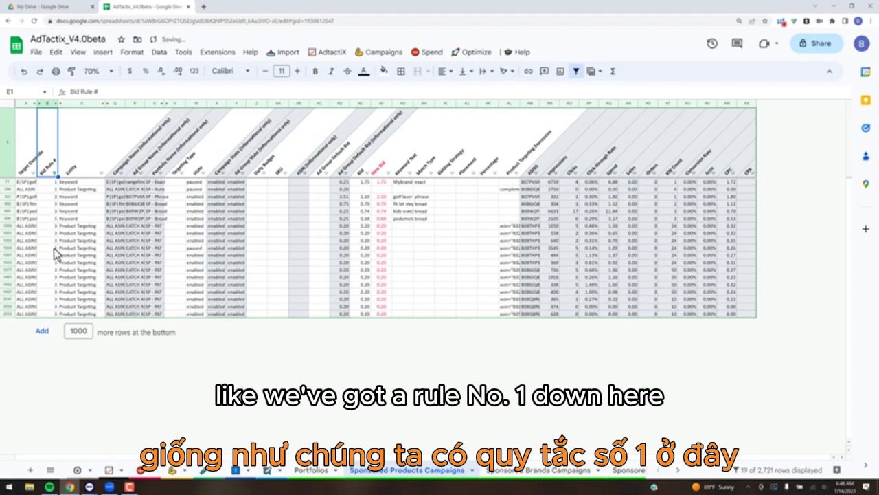
# Sort the filtered targets by Bid Rule # from A to Z, and check the Bid of the catch-all auto target in row 294
pyautogui.click(55, 173)
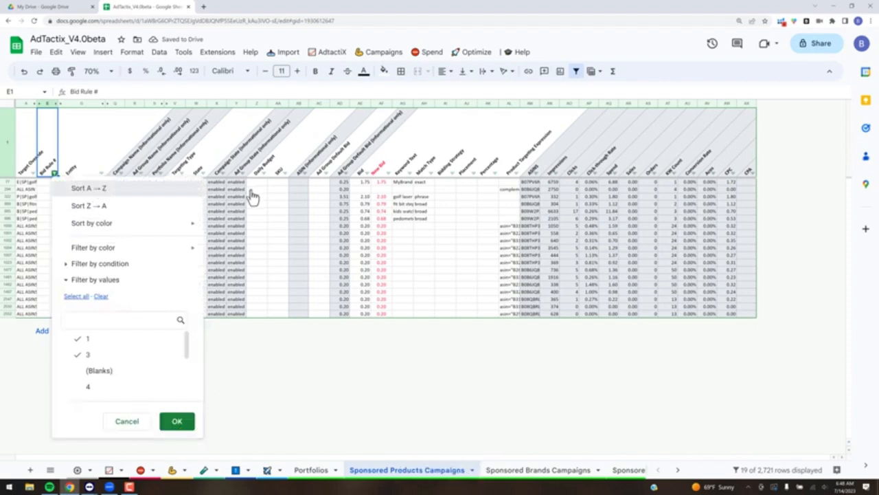
pyautogui.press('Return')
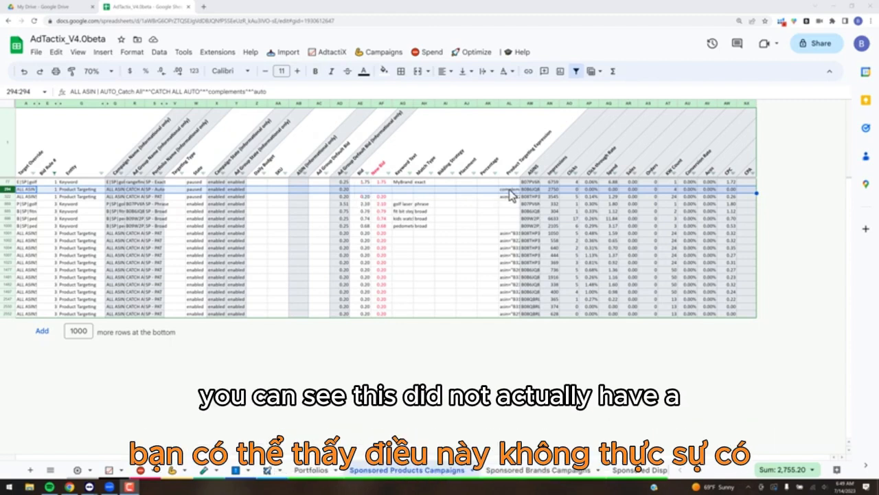
pyautogui.click(363, 190)
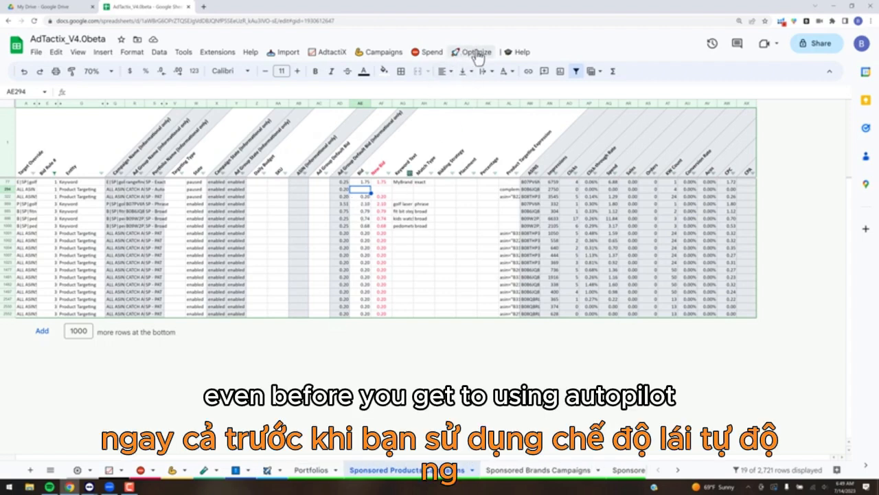
# Run the Show Missing Bids operation to list active targets that have no target-level bid
pyautogui.click(287, 53)
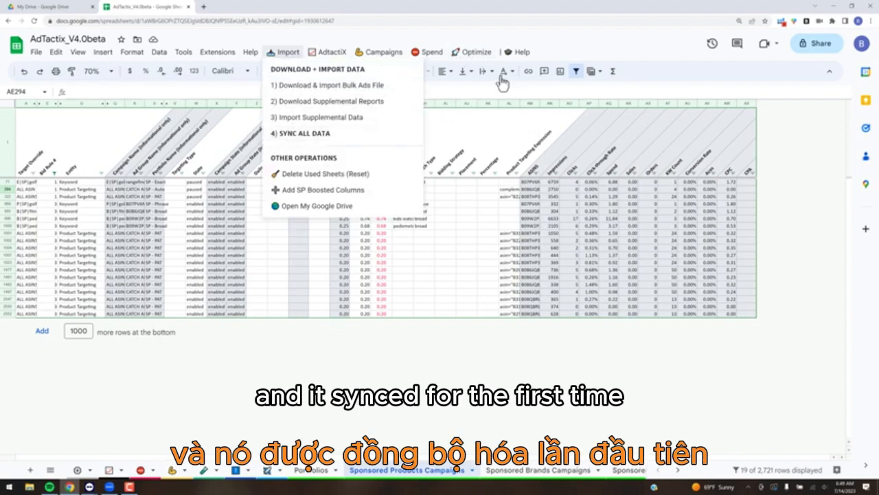
pyautogui.click(474, 54)
pyautogui.click(473, 55)
pyautogui.click(474, 55)
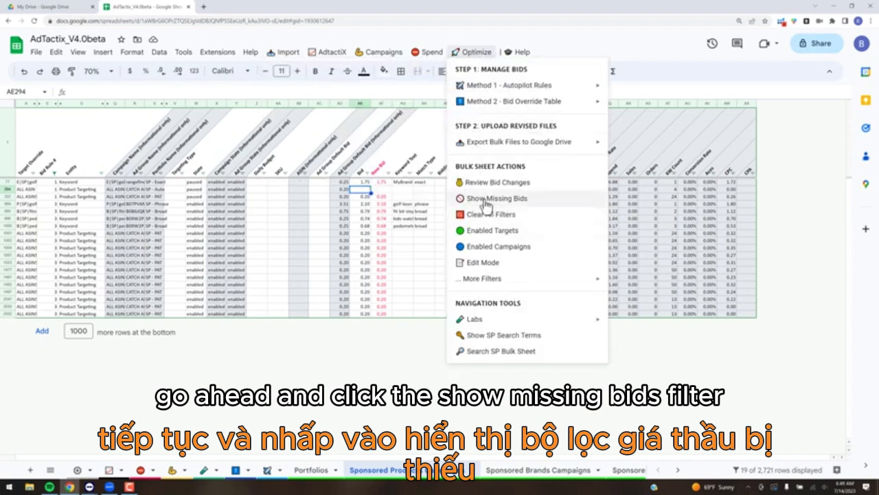
pyautogui.click(548, 198)
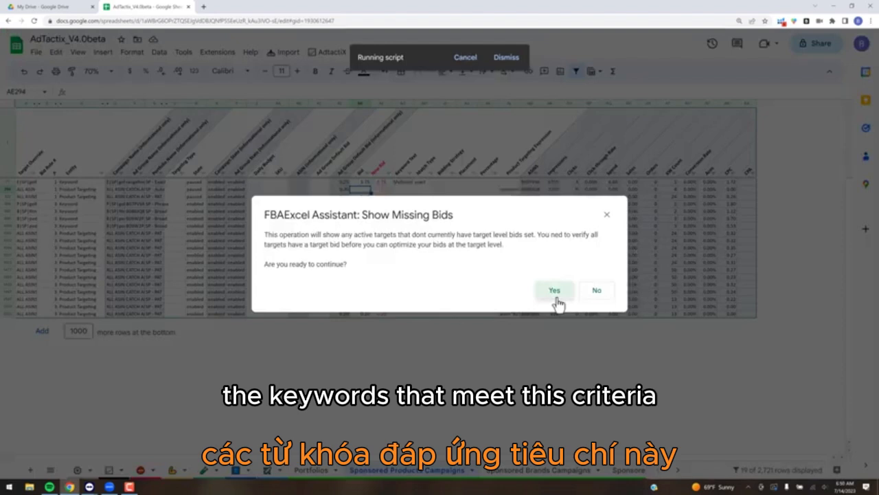
pyautogui.click(556, 299)
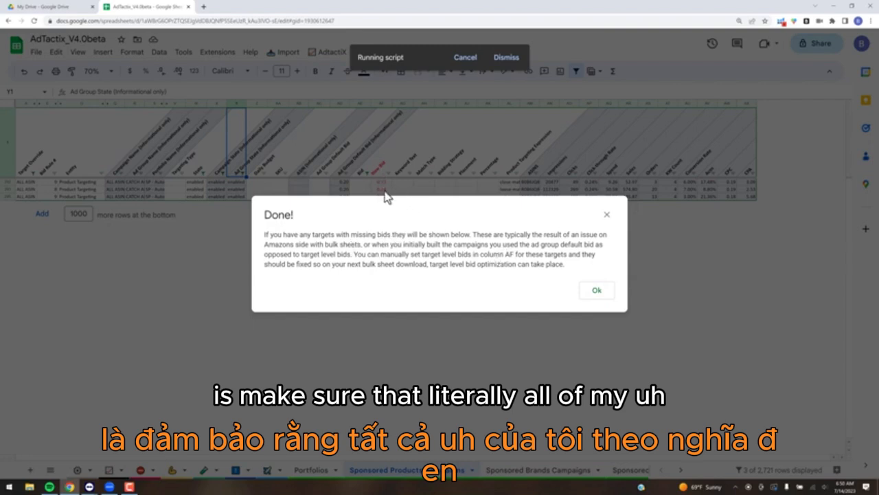
pyautogui.click(597, 297)
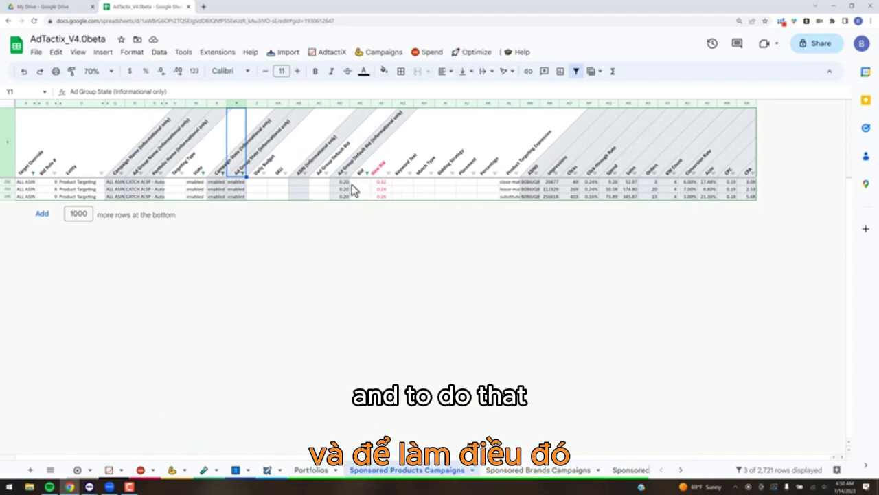
# Copy the 0.20 ad group default bids of the three listed auto targets into their empty Bid cells as values
pyautogui.click(346, 197)
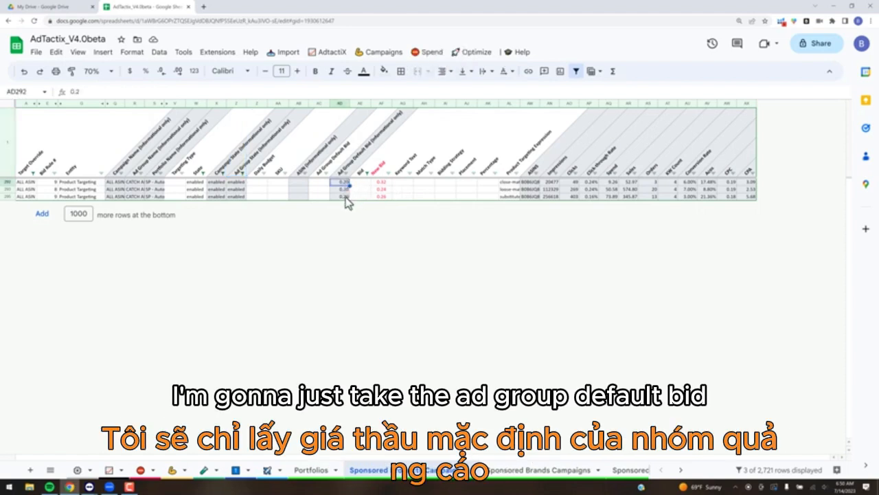
pyautogui.moveTo(343, 183); pyautogui.dragTo(344, 197)
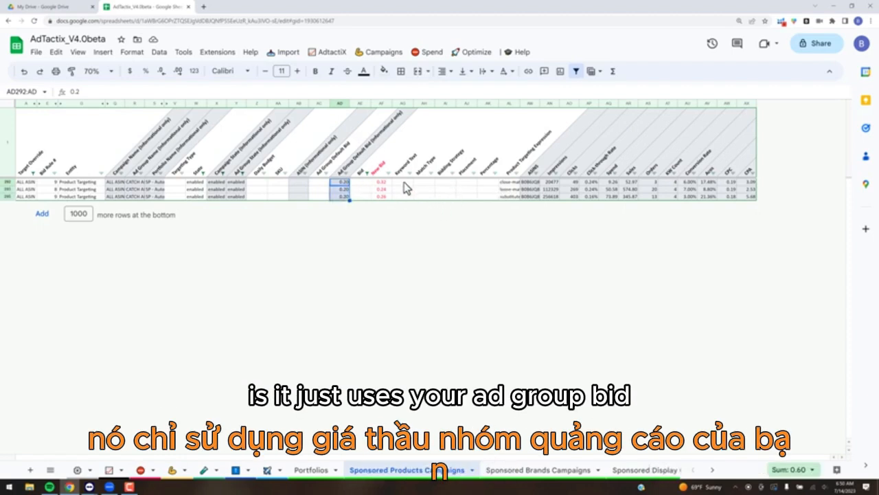
pyautogui.hotkey('ctrl', 'c')
pyautogui.press('Right')
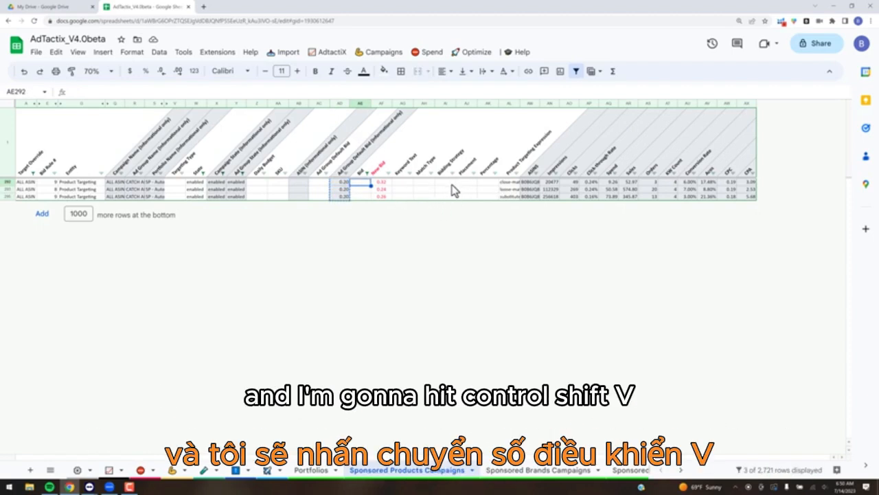
pyautogui.keyDown('shift'); pyautogui.click(357, 197); pyautogui.keyUp('shift')
pyautogui.hotkey('ctrl', 'v')
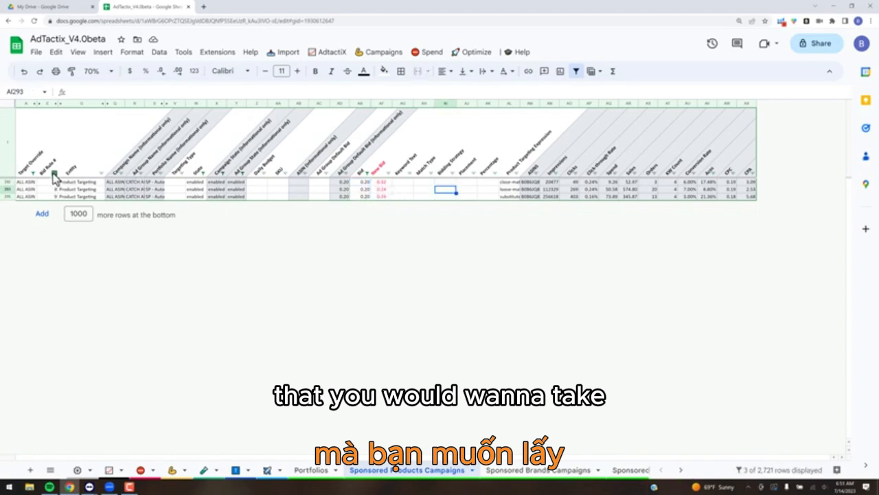
# Clear all filters from the bulk sheet to restore its original view, leaving the Bid Rule # filter values unchanged
pyautogui.click(53, 173)
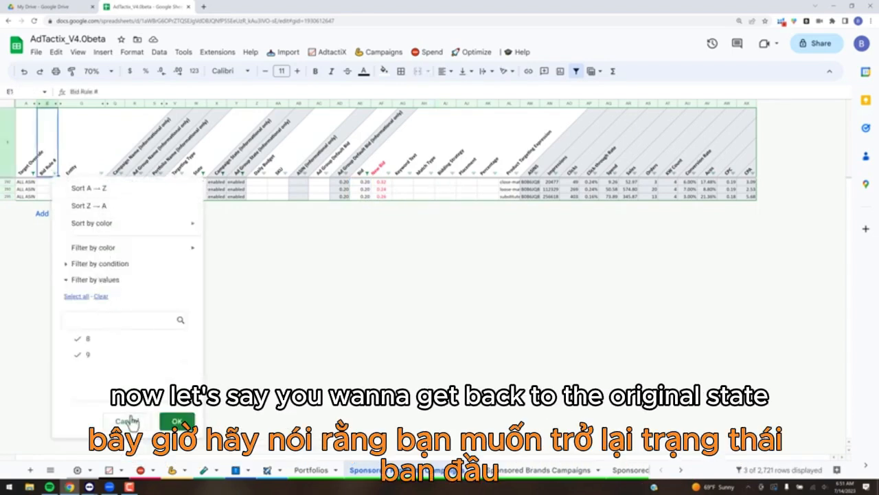
pyautogui.click(431, 149)
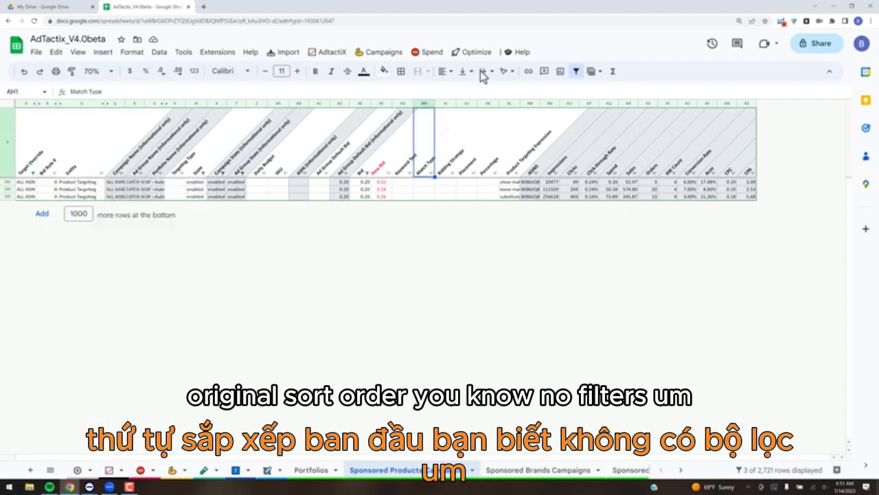
pyautogui.click(474, 52)
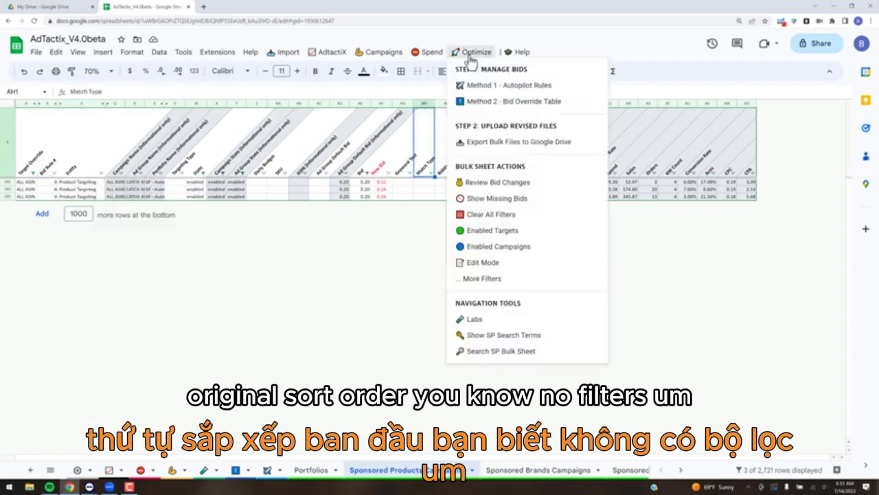
pyautogui.click(471, 214)
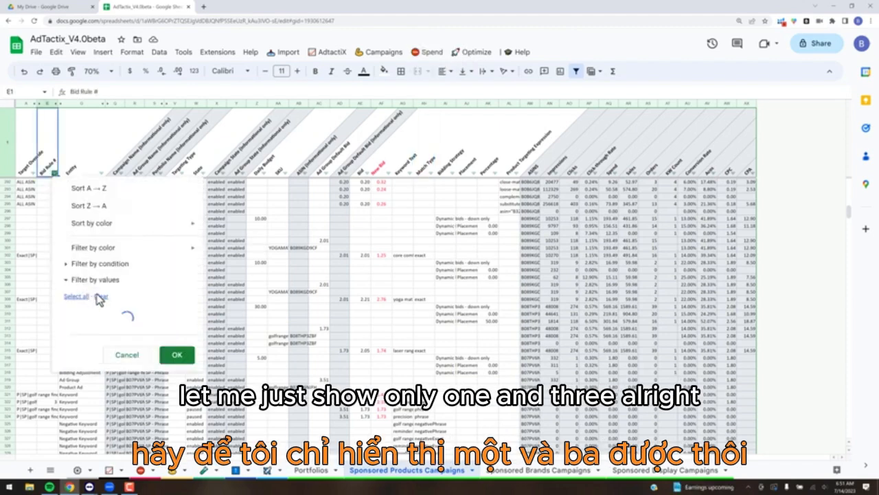
# Limit the Bid Rule # column to rules 1 and 3 again, and sort it from A to Z
pyautogui.click(101, 296)
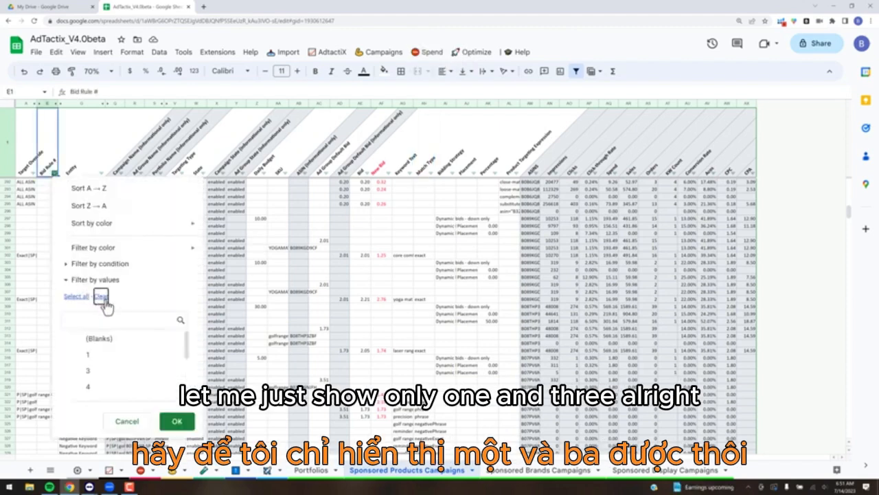
pyautogui.click(88, 356)
pyautogui.click(89, 373)
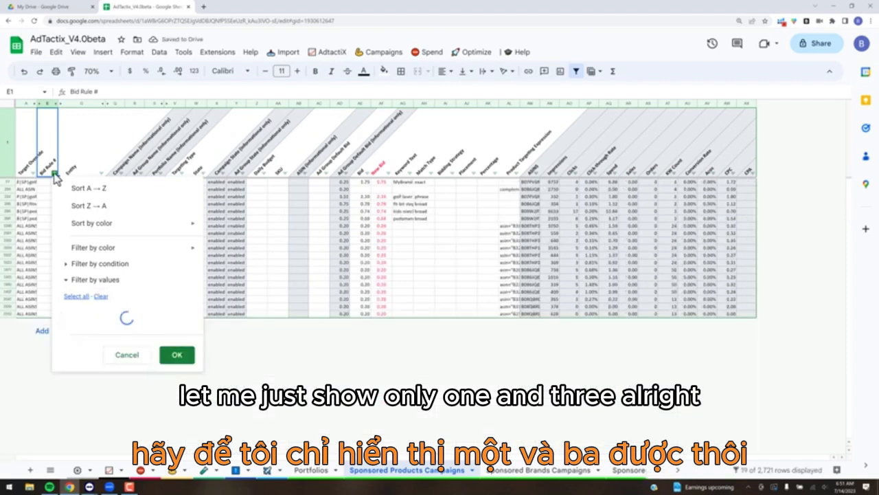
pyautogui.click(101, 190)
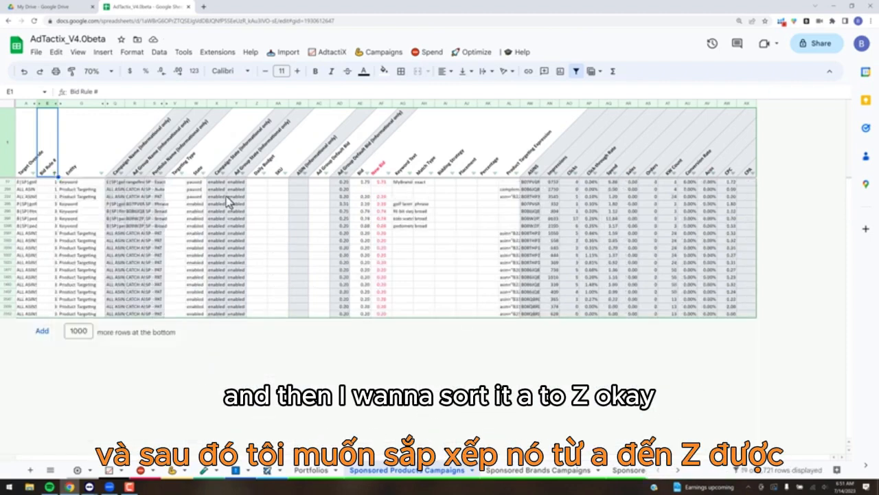
# Check the row 294 target's Bid, State, click-through rate and Clicks against rule 1's Clicks threshold on the Autopilot dashboard
pyautogui.click(361, 189)
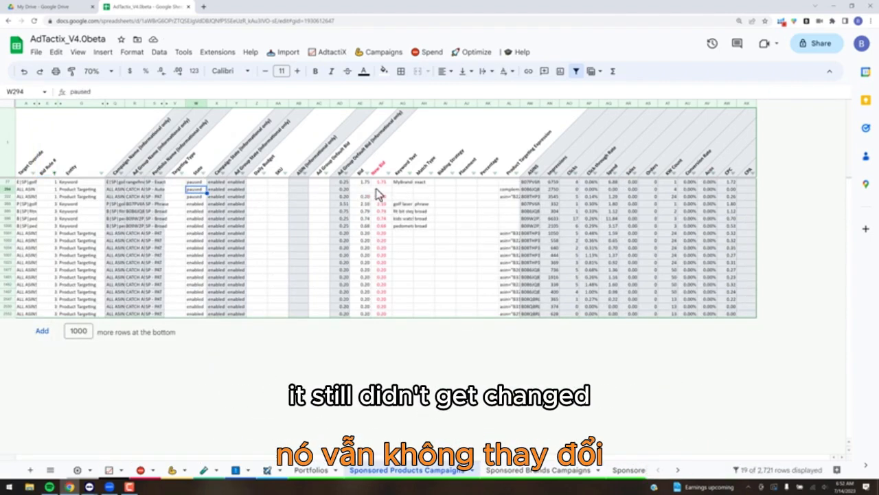
pyautogui.click(202, 190)
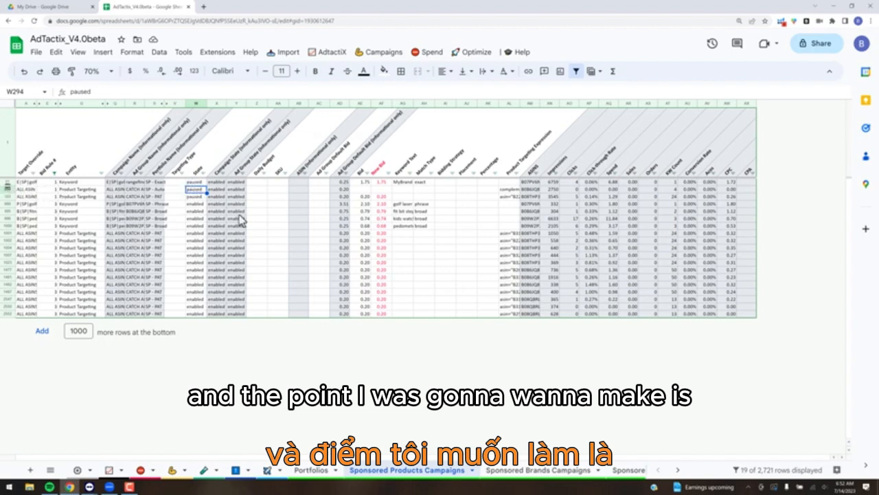
pyautogui.hotkey('shift', 'space')
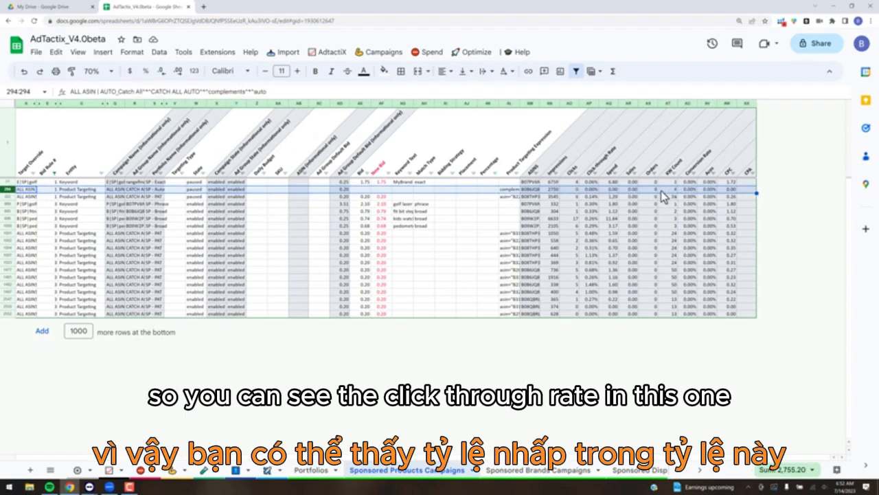
pyautogui.click(592, 190)
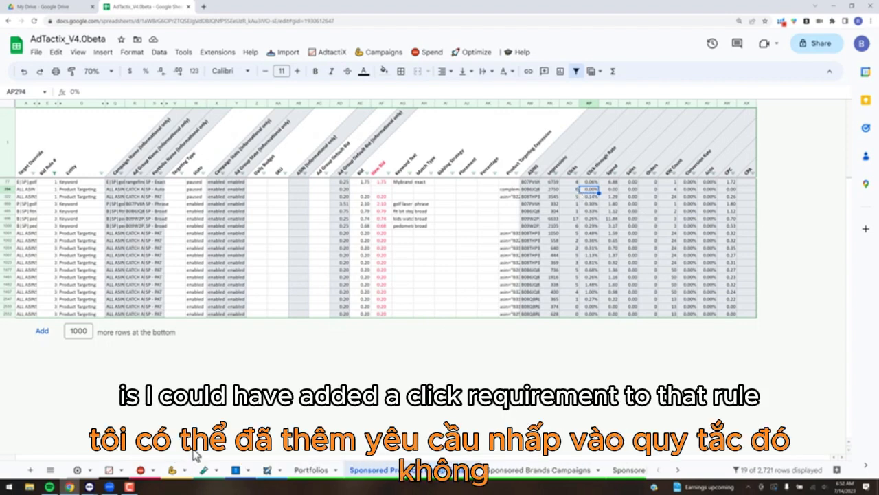
pyautogui.click(568, 193)
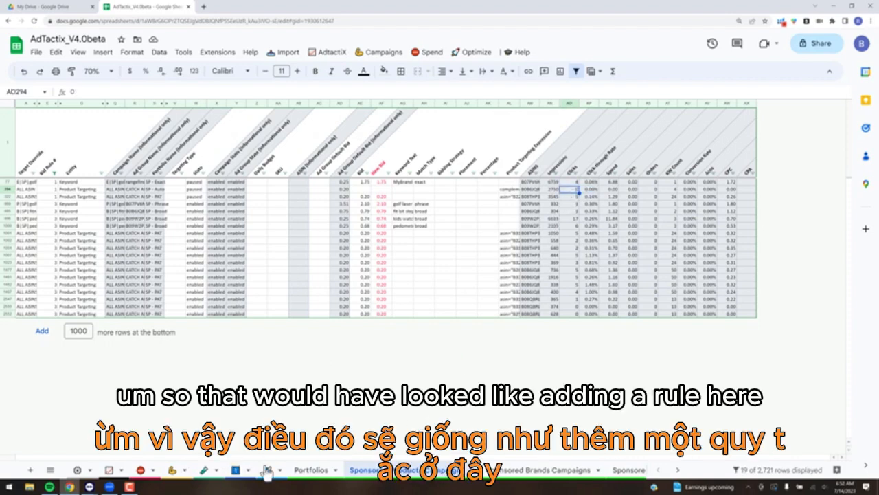
pyautogui.hotkey('ctrl', 'shift', 'pageup')
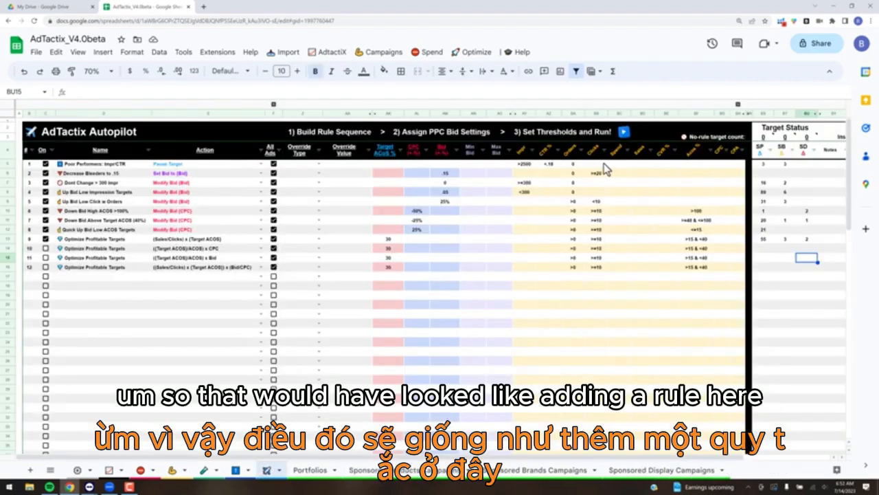
pyautogui.click(596, 164)
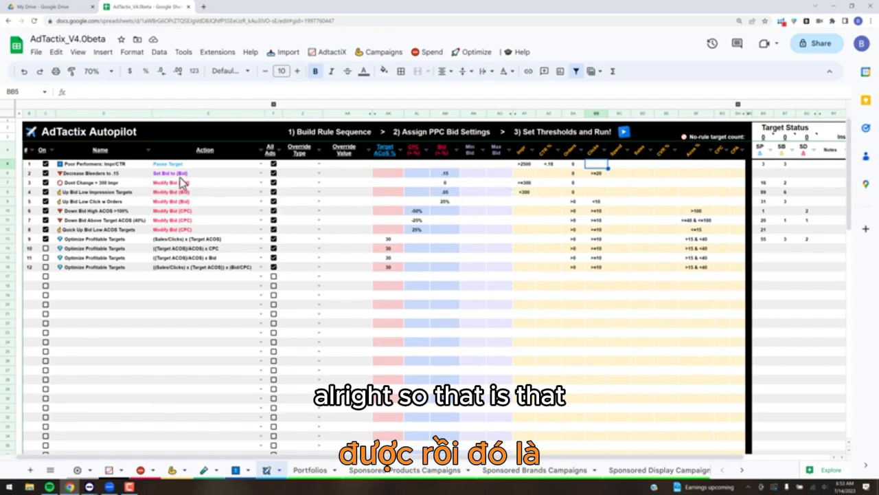
# Review the Advanced Segmentation item in the In Depth Autopilot Training note, and return to the Autopilot dashboard
pyautogui.click(865, 105)
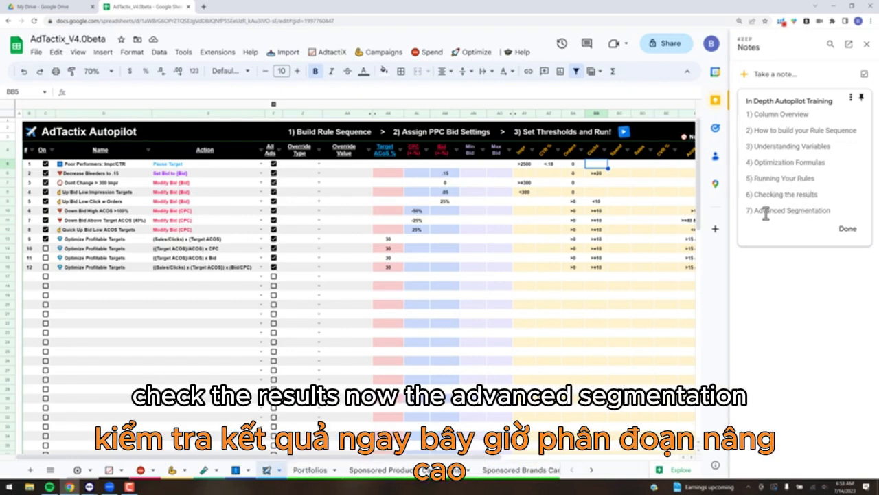
pyautogui.moveTo(753, 211); pyautogui.dragTo(830, 213)
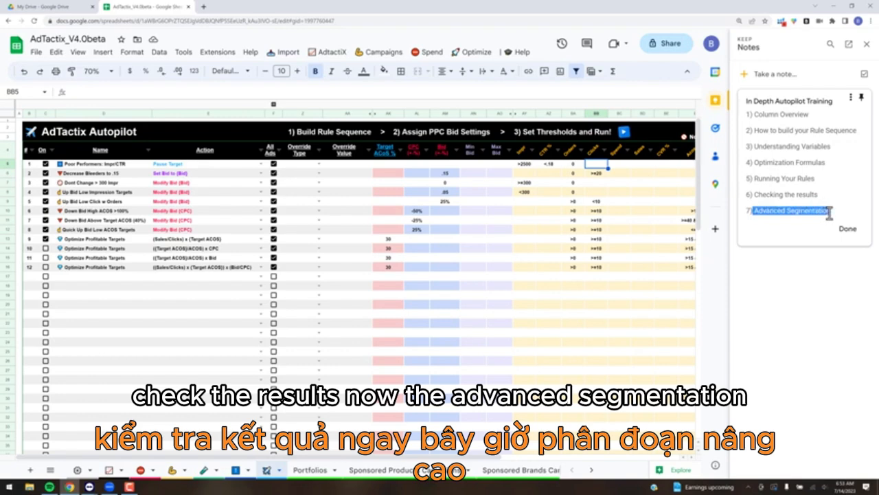
pyautogui.click(229, 322)
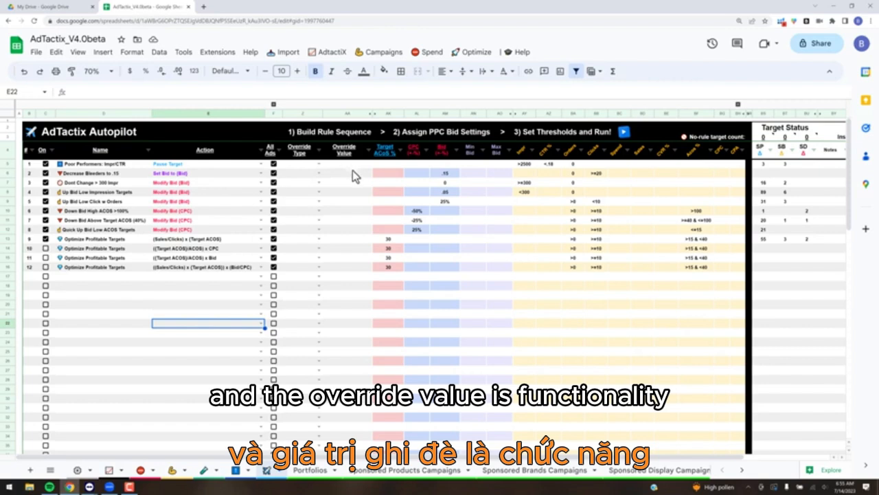
# Review the Autopilot Rules and Bid Override Table options of the two bid management methods, including Review Unchanged Targets
pyautogui.click(474, 55)
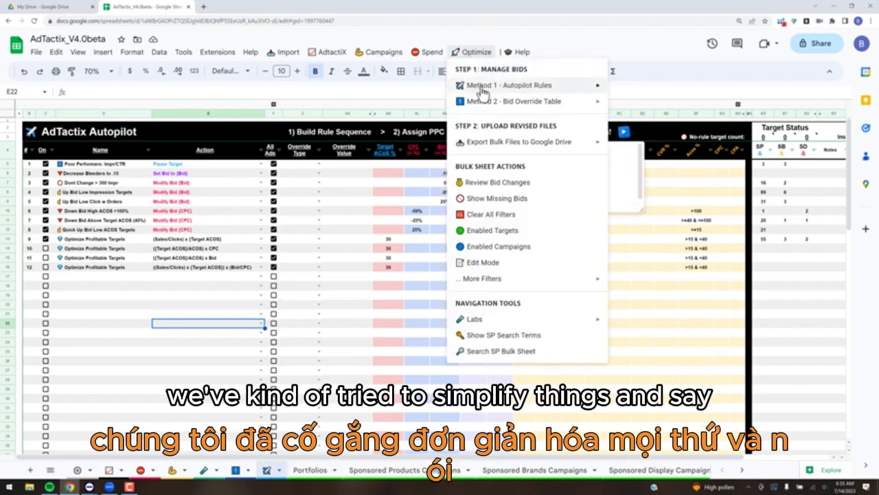
pyautogui.moveTo(483, 91)
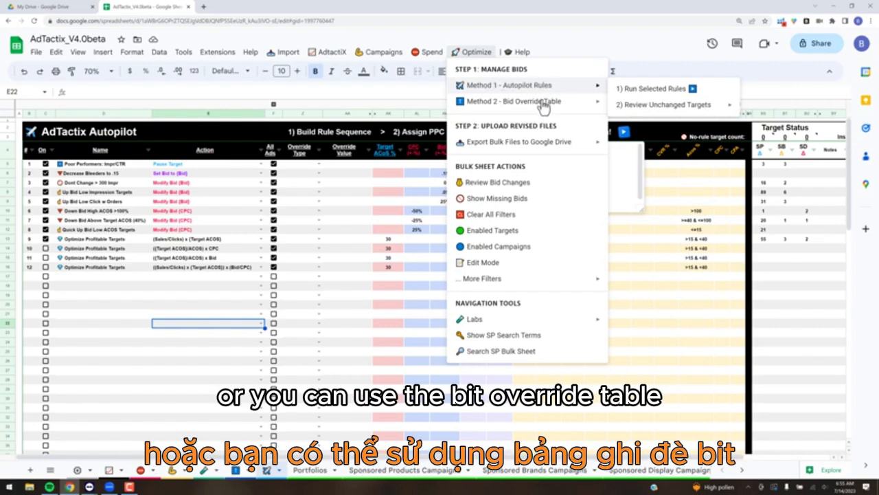
pyautogui.moveTo(543, 108)
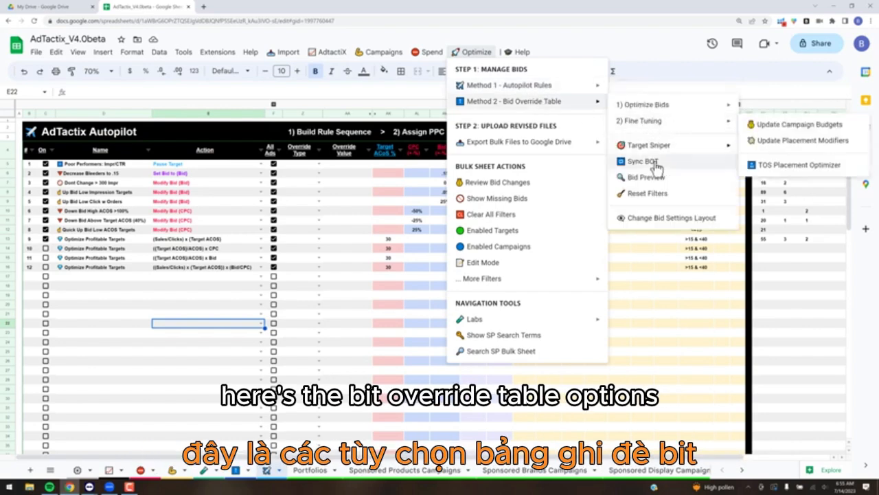
pyautogui.moveTo(565, 87)
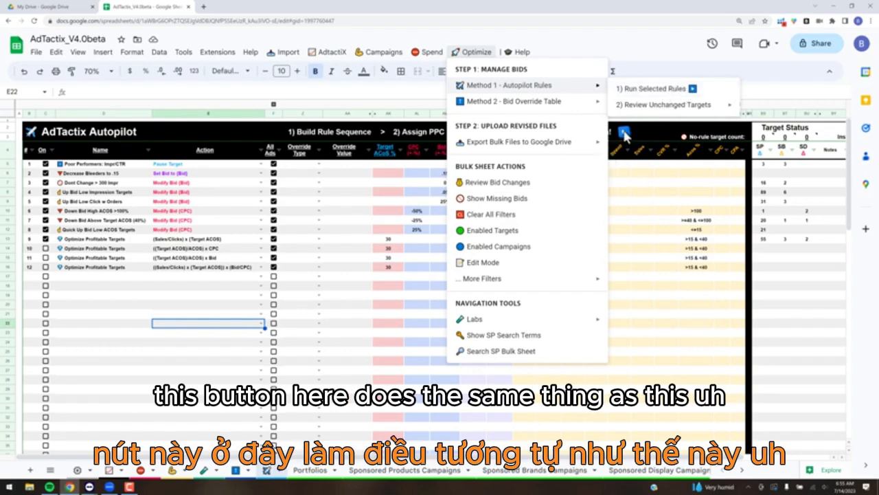
pyautogui.moveTo(680, 106)
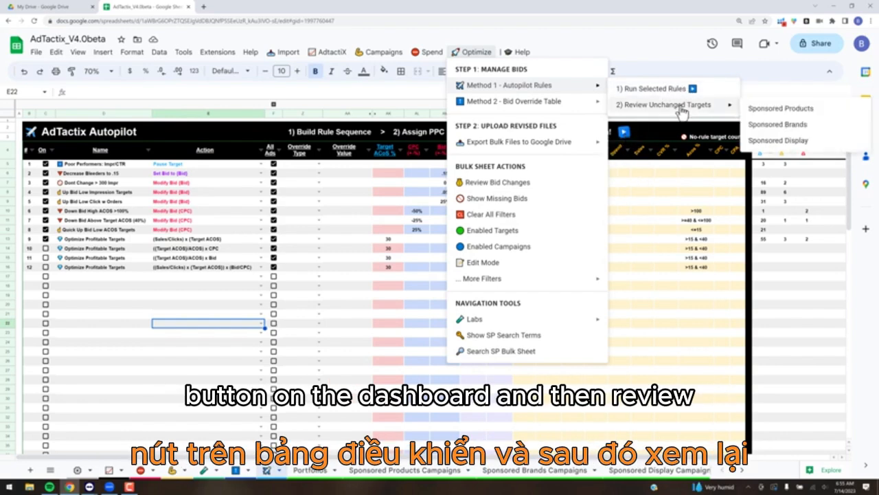
# Check the No-rule target count values and their explanatory note in the dashboard's Target Status section
pyautogui.click(788, 288)
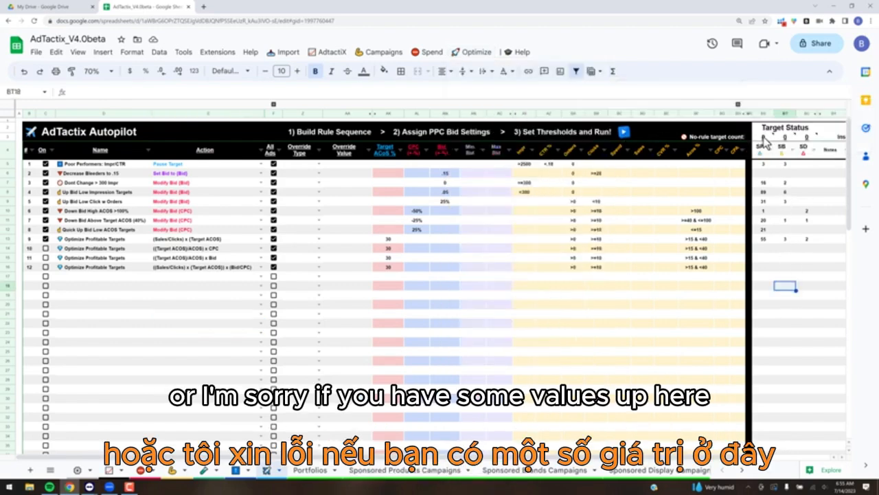
pyautogui.moveTo(781, 145)
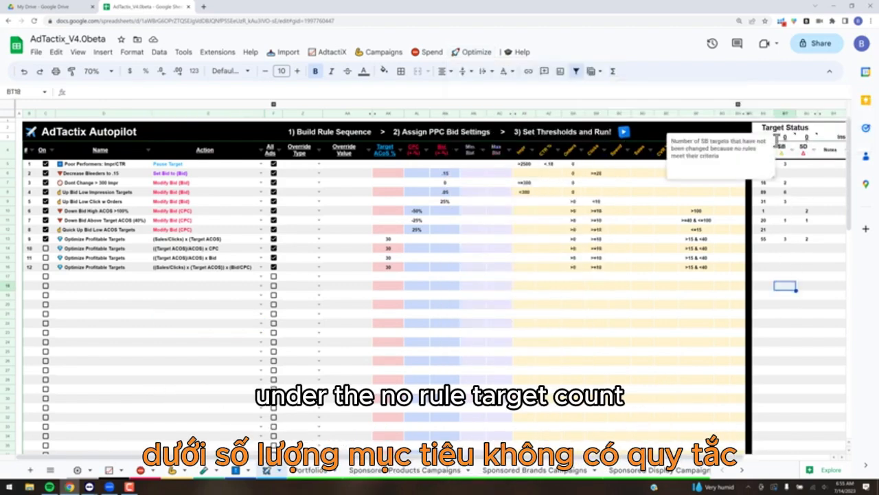
pyautogui.click(791, 270)
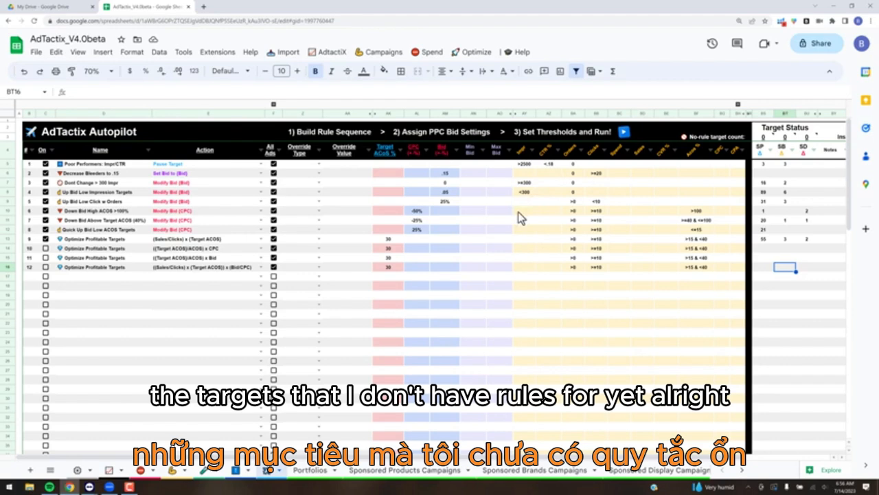
# Look through the Override Type choices for rule 1 on the Autopilot dashboard without selecting one
pyautogui.click(311, 164)
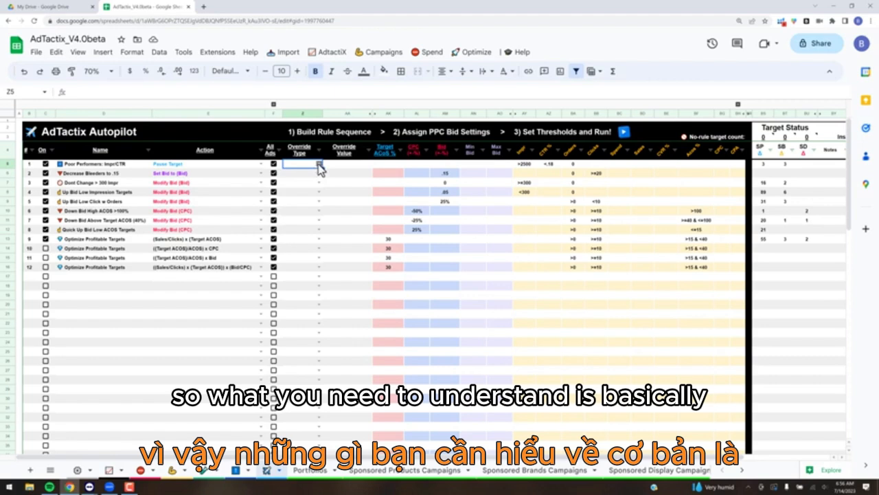
pyautogui.click(320, 166)
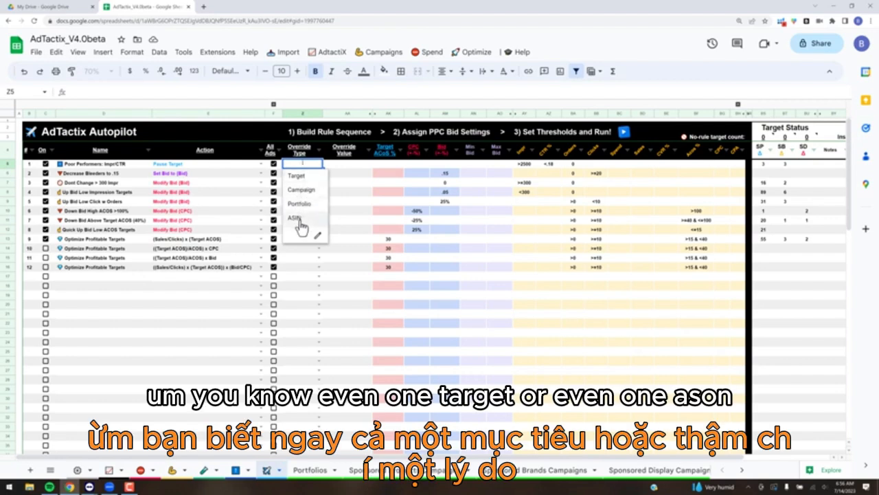
pyautogui.click(419, 315)
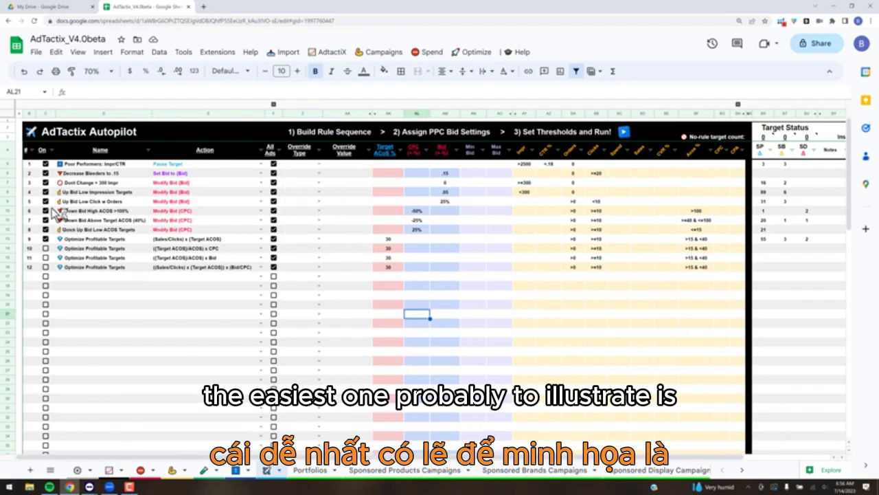
# Turn off rules 1 through 8 in the Autopilot rule sequence
pyautogui.click(45, 163)
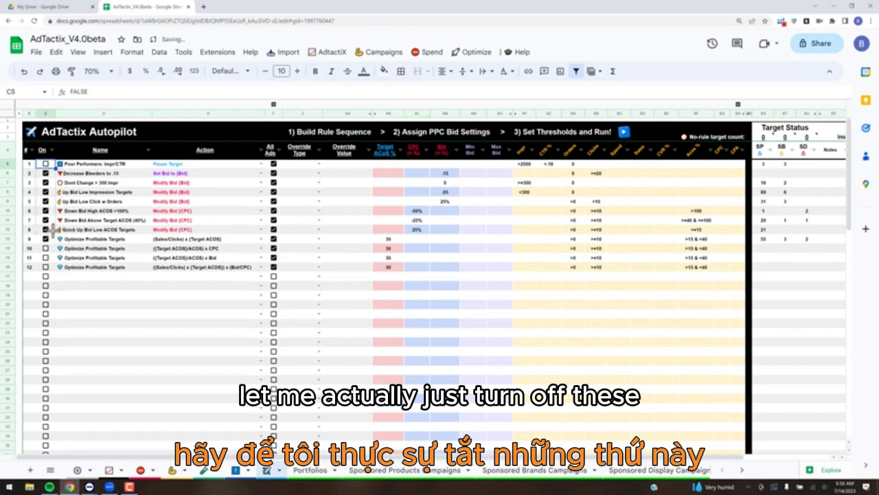
pyautogui.hotkey('shift', 'Down')
pyautogui.hotkey('shift', 'Down')
pyautogui.hotkey('shift', 'Down')
pyautogui.hotkey('shift', 'Down')
pyautogui.hotkey('shift', 'Down')
pyautogui.hotkey('shift', 'Down')
pyautogui.hotkey('shift', 'Down')
pyautogui.press('Delete')
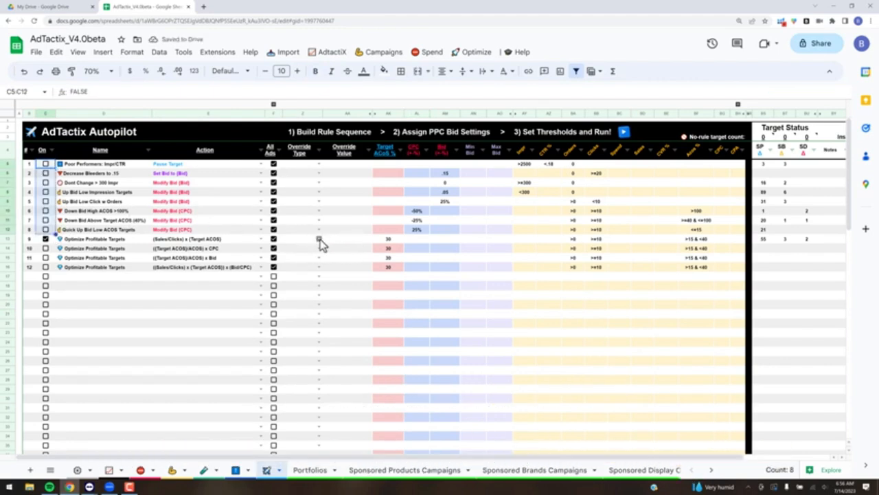
# Show only the enabled targets in the Sponsored Products Campaigns bulk sheet
pyautogui.click(401, 472)
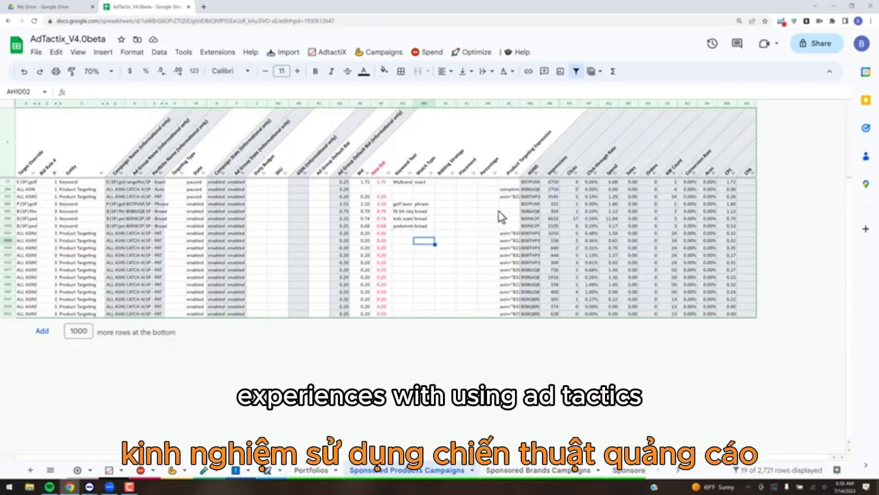
pyautogui.click(473, 53)
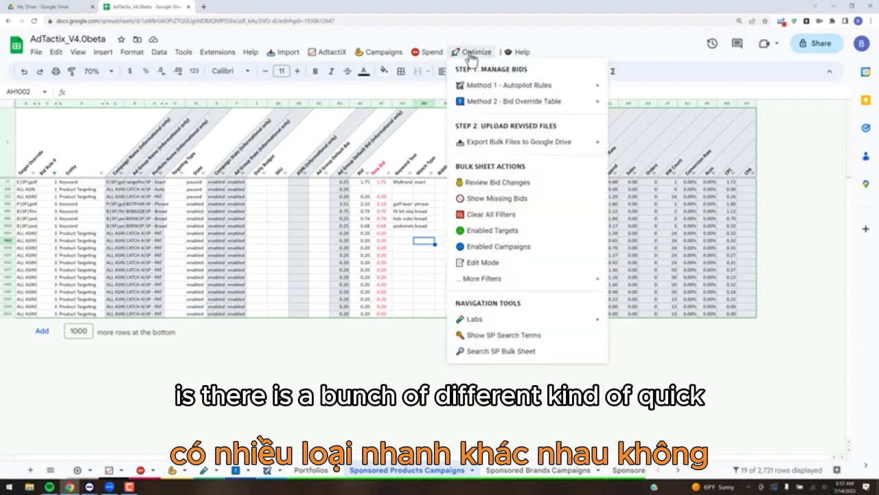
pyautogui.click(491, 234)
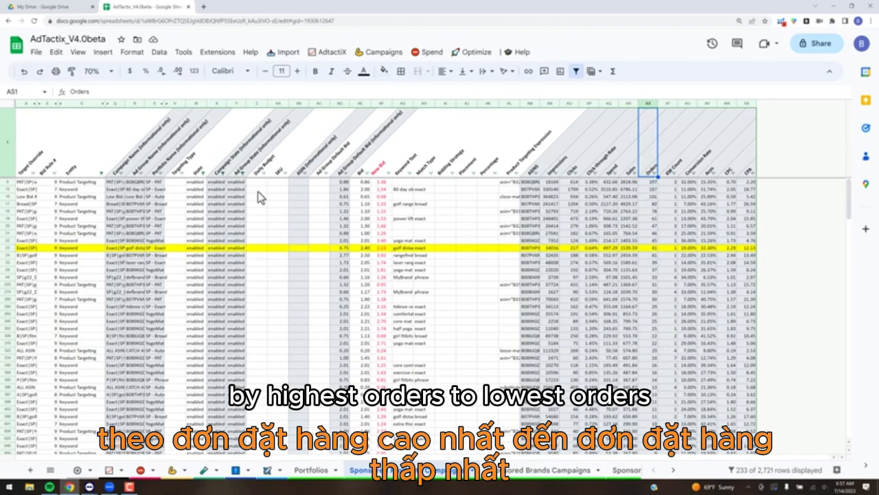
# Check the Portfolio Name of the first three enabled targets, and copy SP - PAT from the first one
pyautogui.click(157, 182)
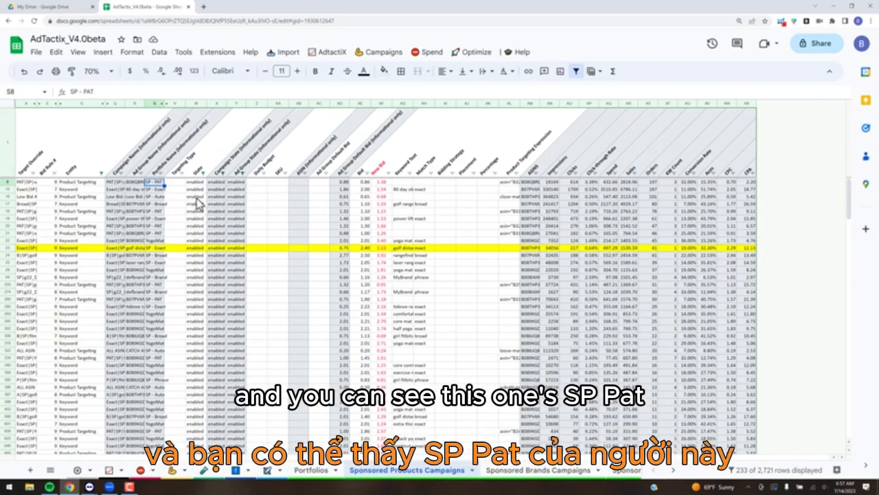
pyautogui.press('Down')
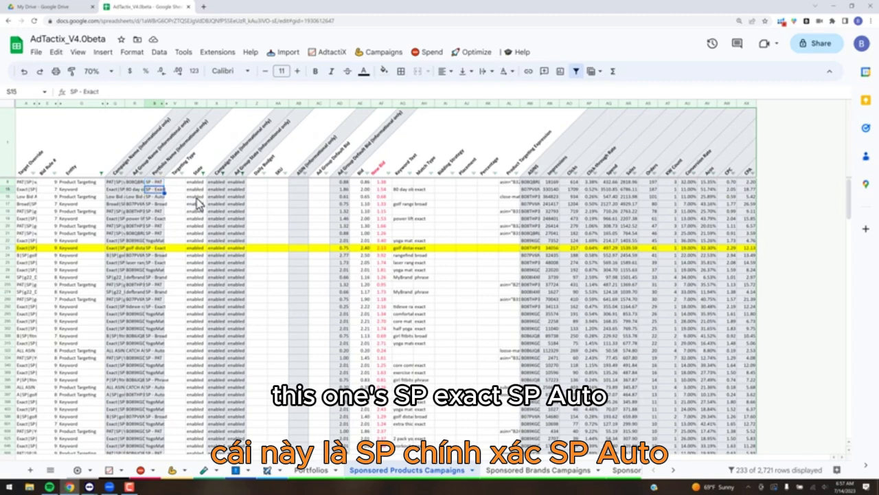
pyautogui.press('Down')
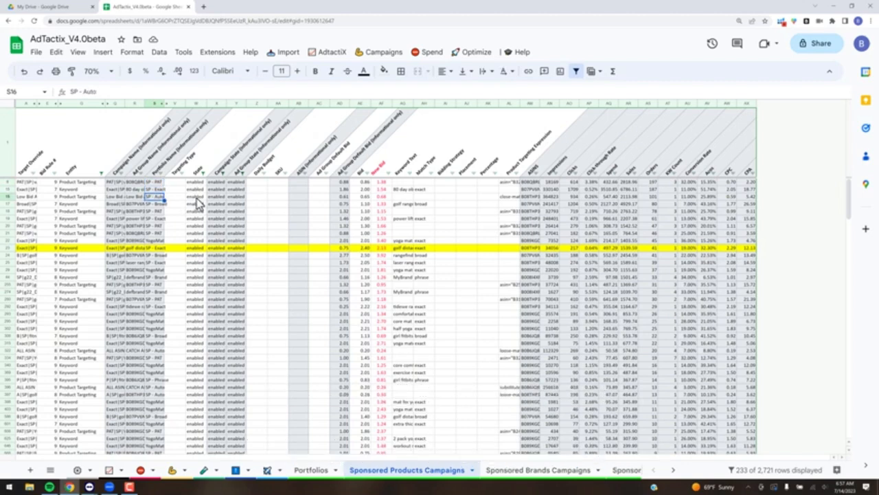
pyautogui.click(159, 182)
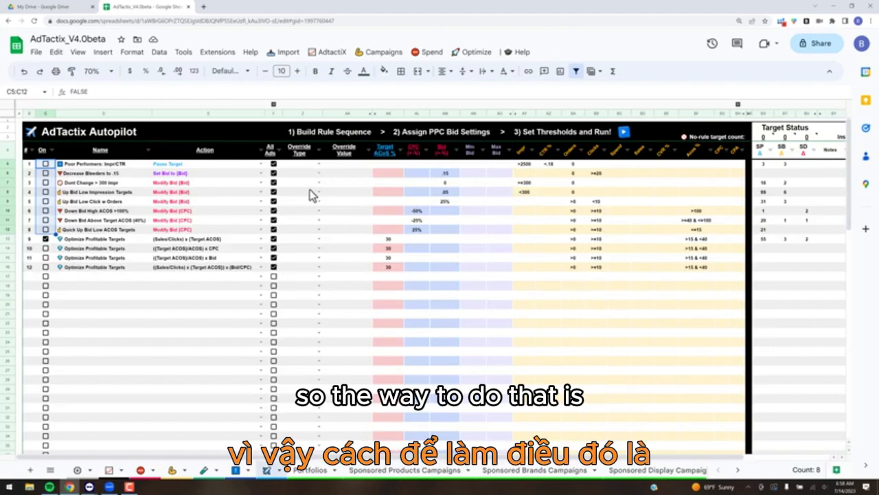
# Set rule 9's Override Type to Portfolio and its Override Value to SP - PAT on the Autopilot dashboard
pyautogui.click(319, 241)
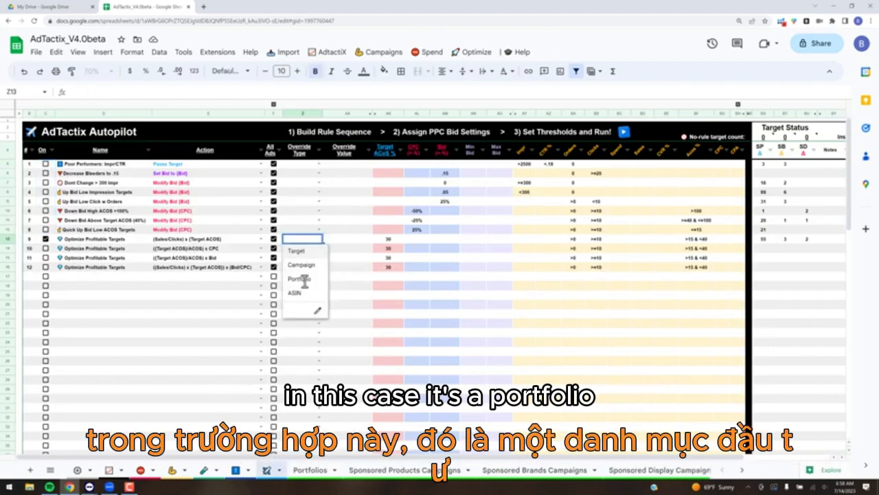
pyautogui.press('Return')
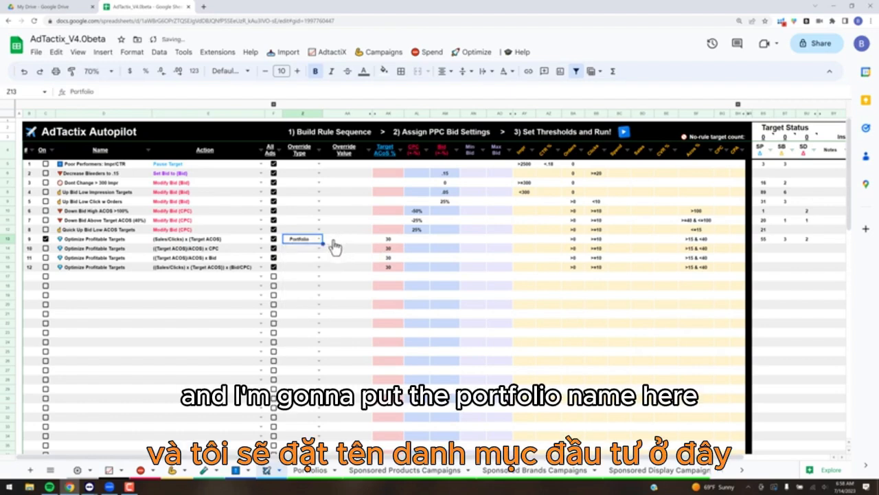
pyautogui.click(341, 246)
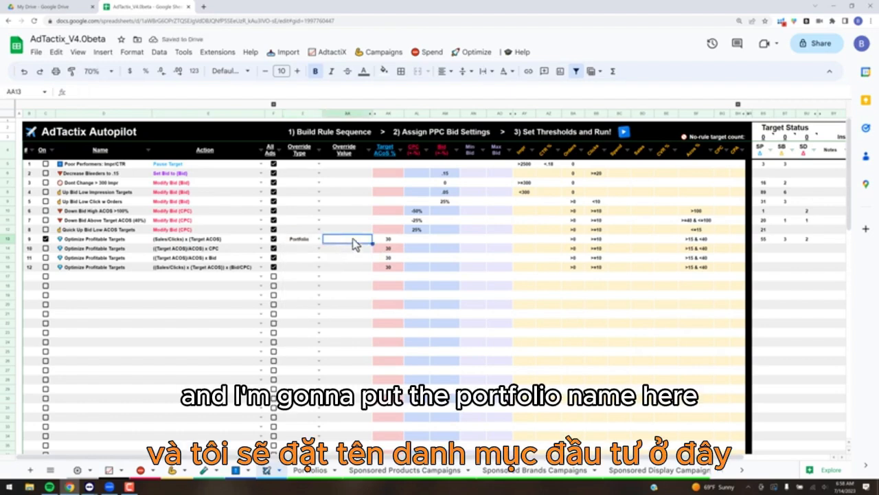
pyautogui.doubleClick(352, 244)
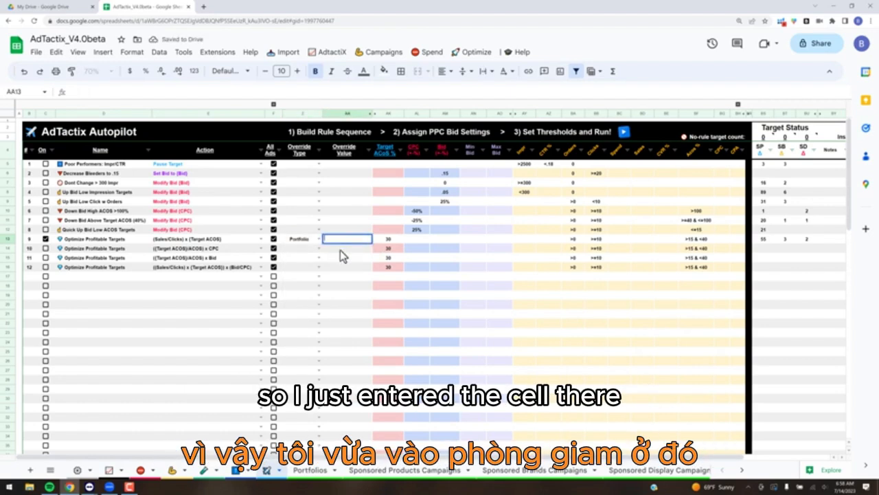
pyautogui.write('SP - PAT')
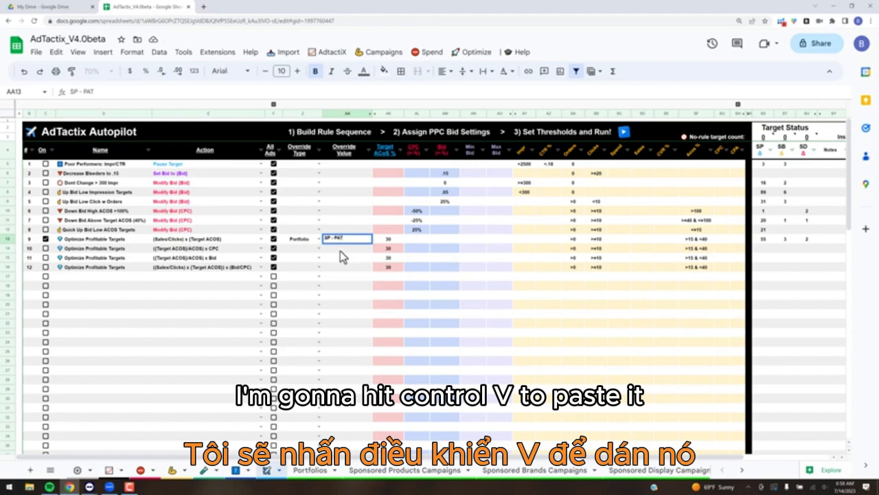
pyautogui.press('Return')
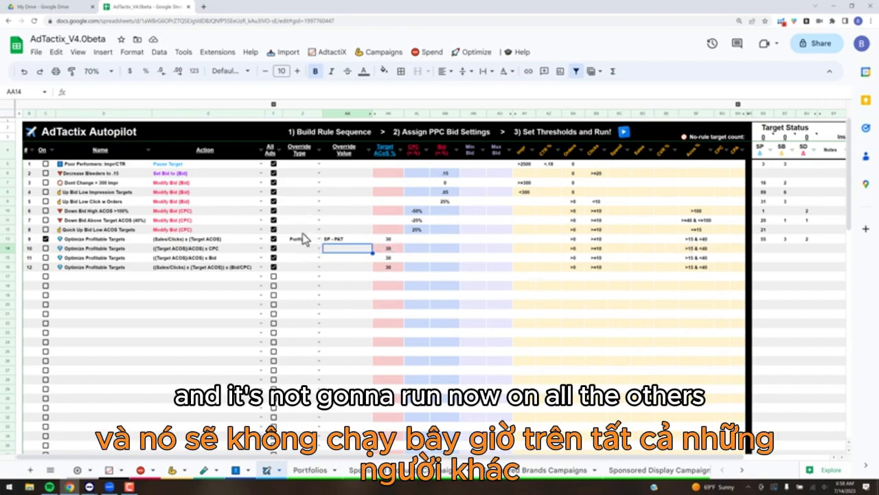
# Run the Autopilot rule sequence with the portfolio override, and check rule 9's SP target count
pyautogui.click(623, 132)
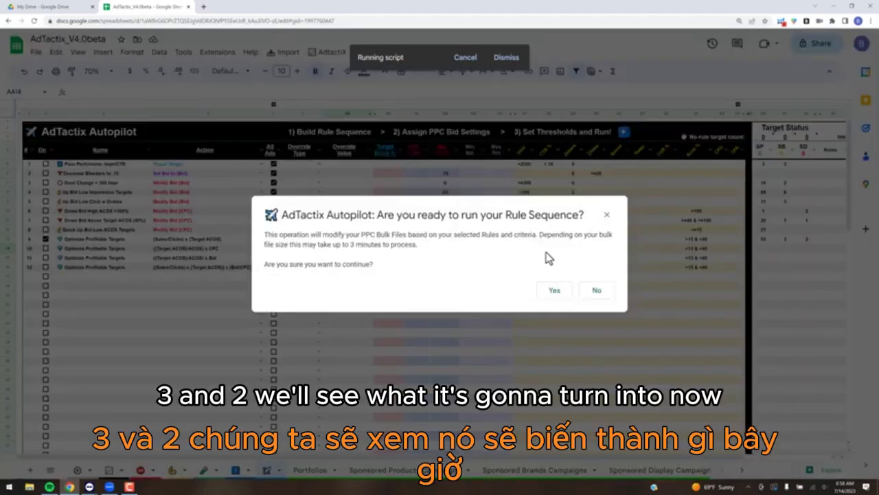
pyautogui.click(554, 290)
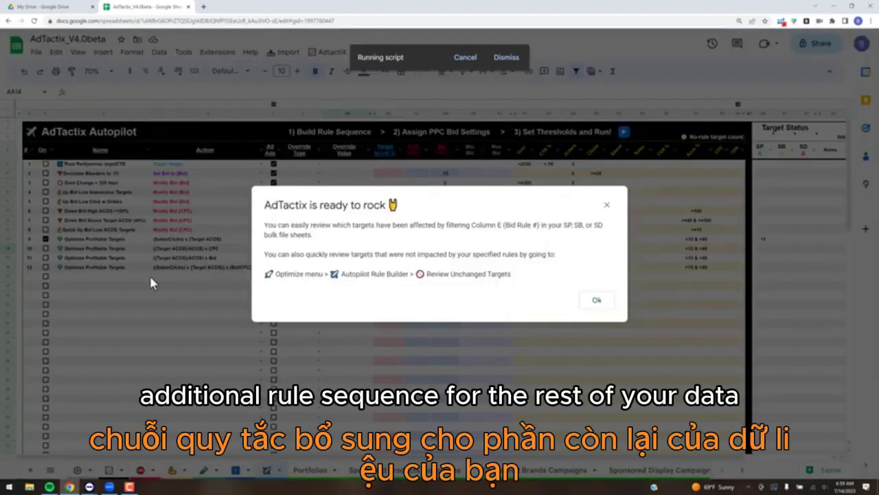
pyautogui.click(597, 302)
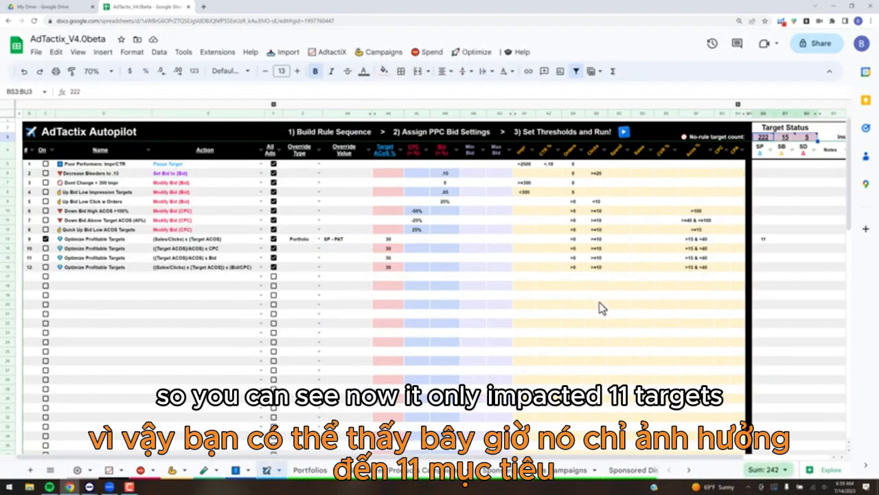
pyautogui.click(763, 239)
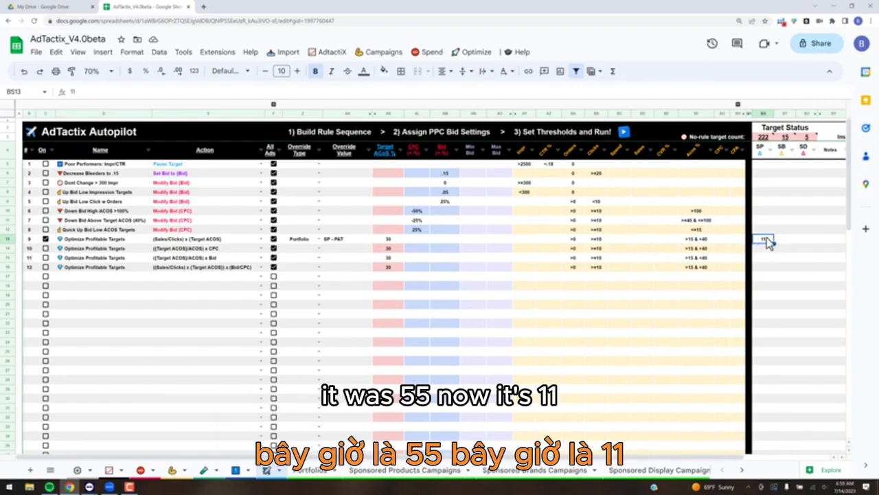
# Clear all filters in the Sponsored Products Campaigns bulk sheet to restore its original sorting
pyautogui.click(391, 472)
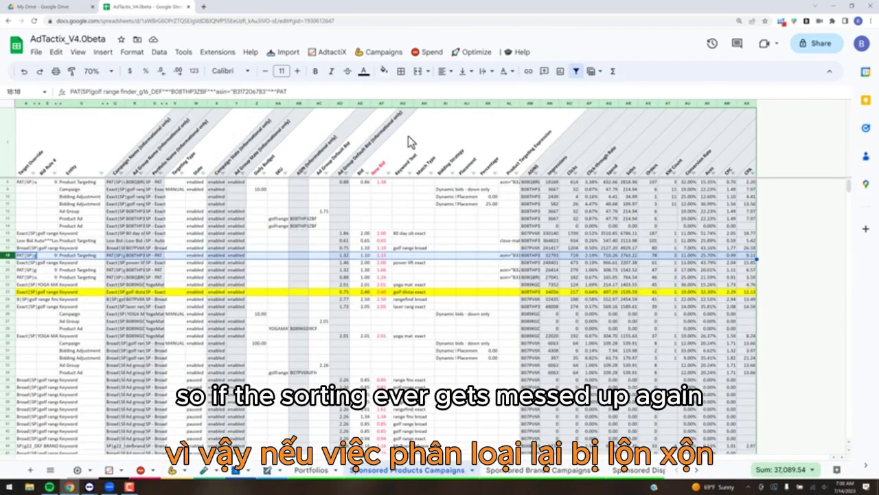
pyautogui.click(476, 53)
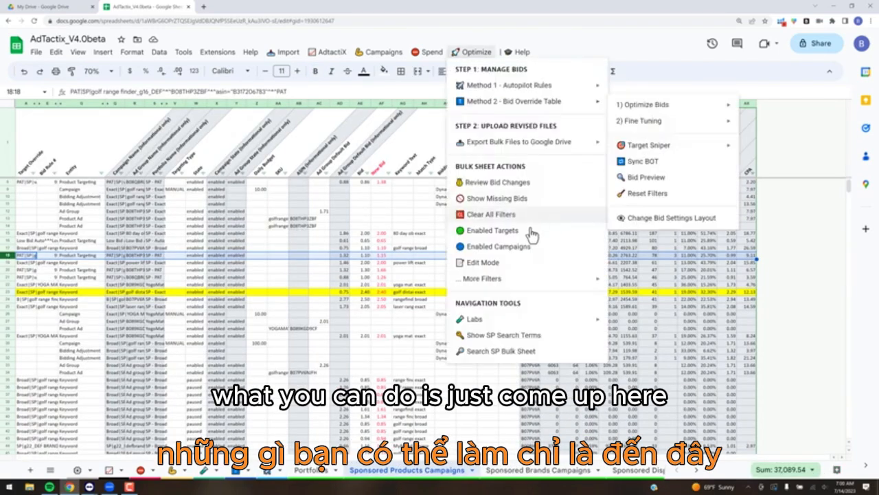
pyautogui.click(494, 215)
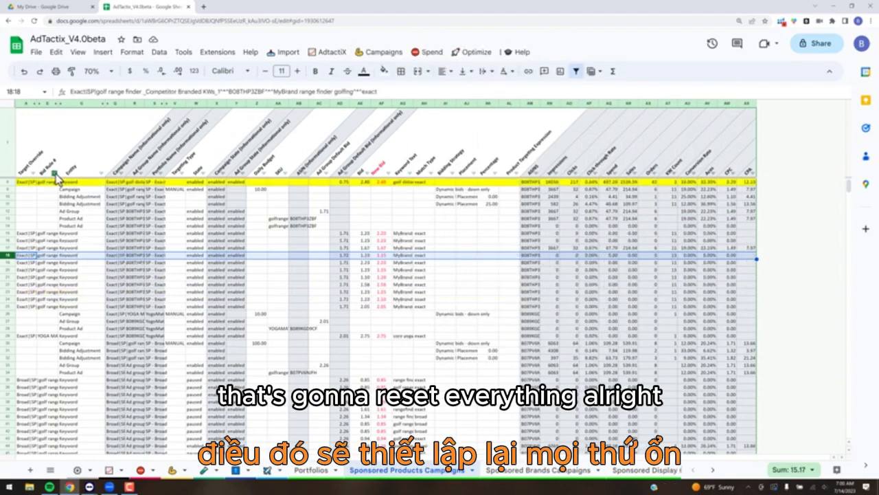
# Filter the Bid Rule # column to exclude blanks, leaving only the rule 9 targets
pyautogui.click(54, 174)
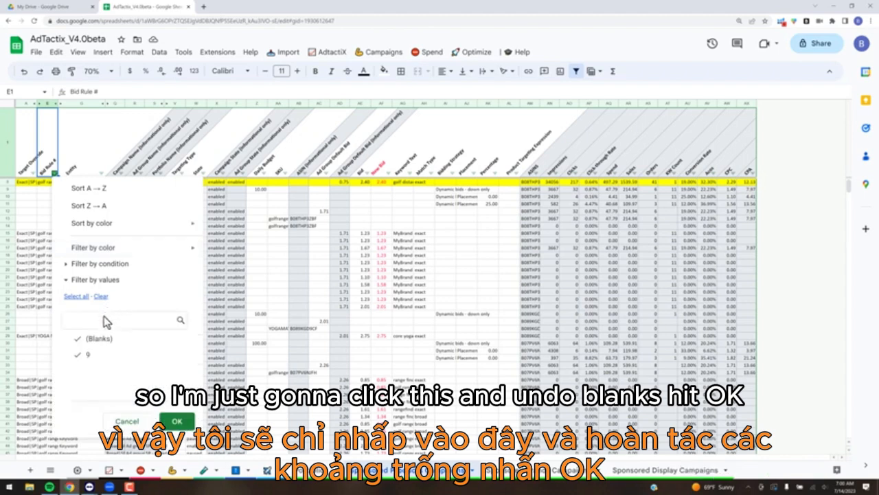
pyautogui.click(96, 340)
pyautogui.click(176, 421)
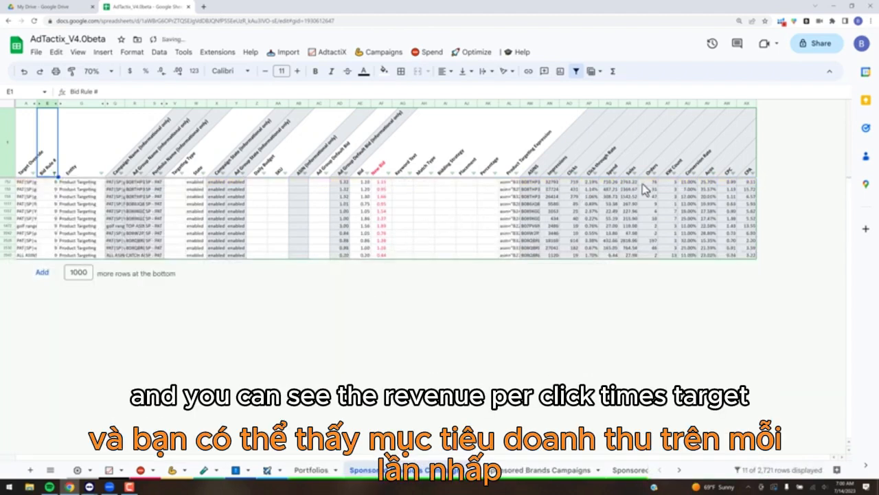
# Examine the Sales and Clicks columns of the rule 9 targets in the Sponsored Products Campaigns sheet
pyautogui.click(637, 107)
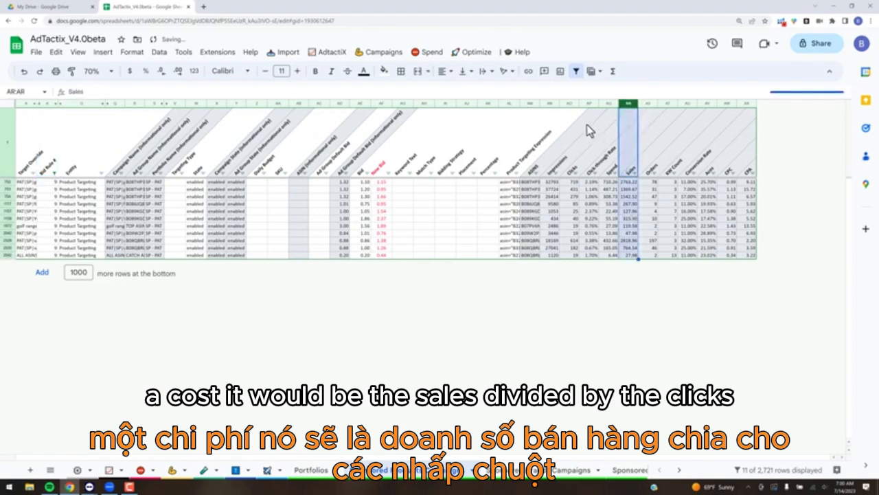
pyautogui.click(569, 104)
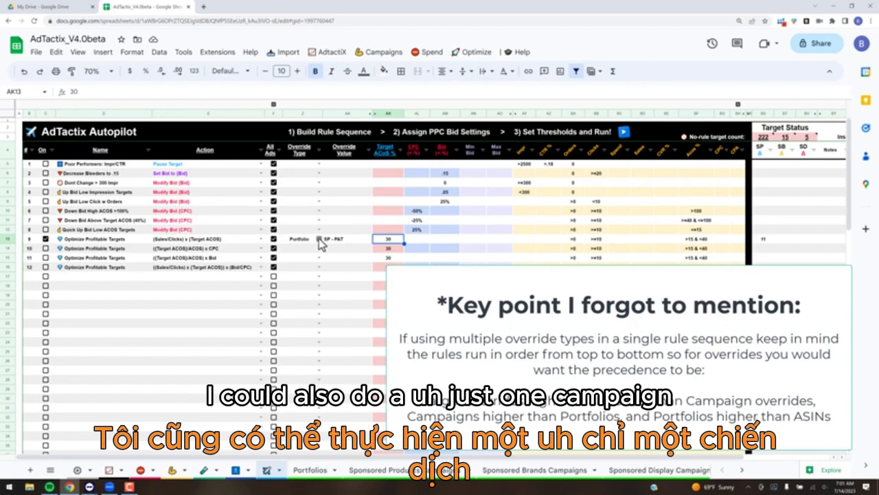
# Copy the campaign name PAT|SP|golf range finder_g16_DEF from row 754 of the Sponsored Products Campaigns sheet
pyautogui.click(319, 240)
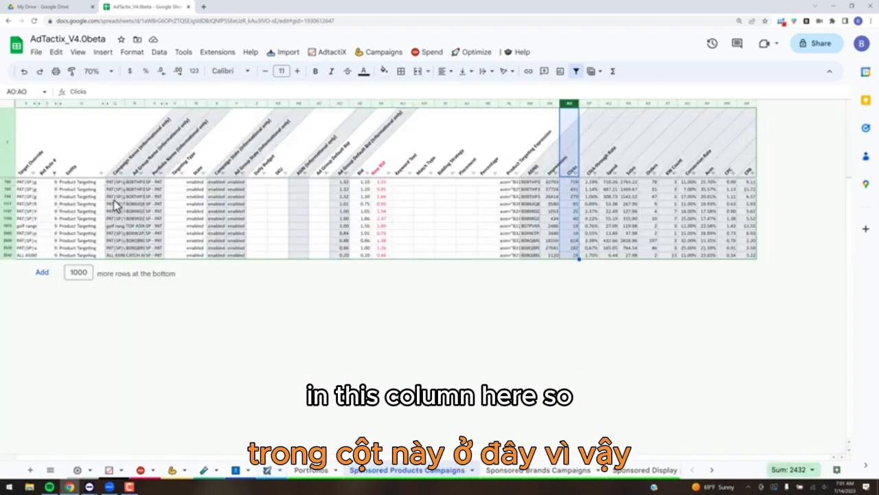
pyautogui.click(114, 198)
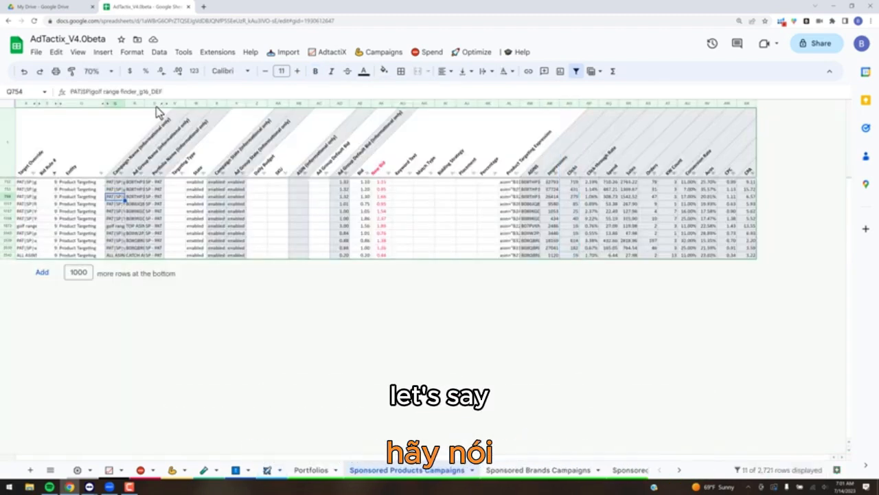
pyautogui.tripleClick(92, 91)
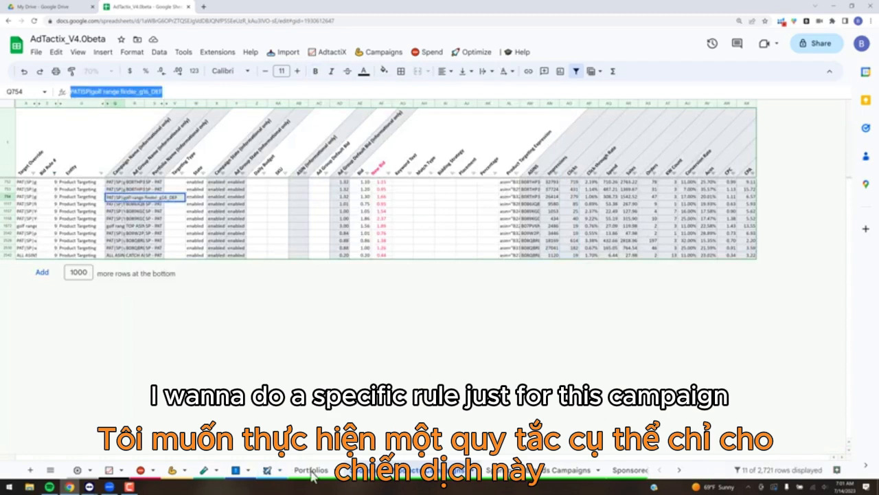
pyautogui.press('Escape')
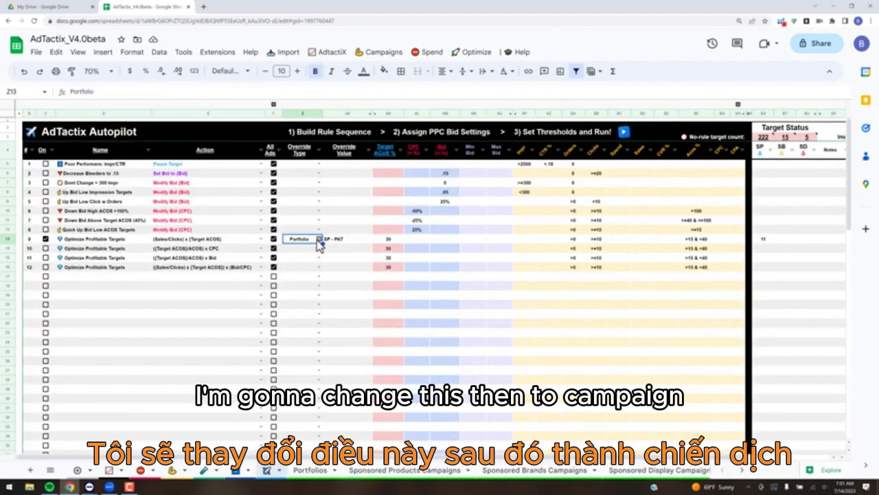
# Set rule 9's Override Type to Campaign and its Override Value to PAT|SP|golf range finder_g16_DEF on the Autopilot dashboard
pyautogui.click(319, 240)
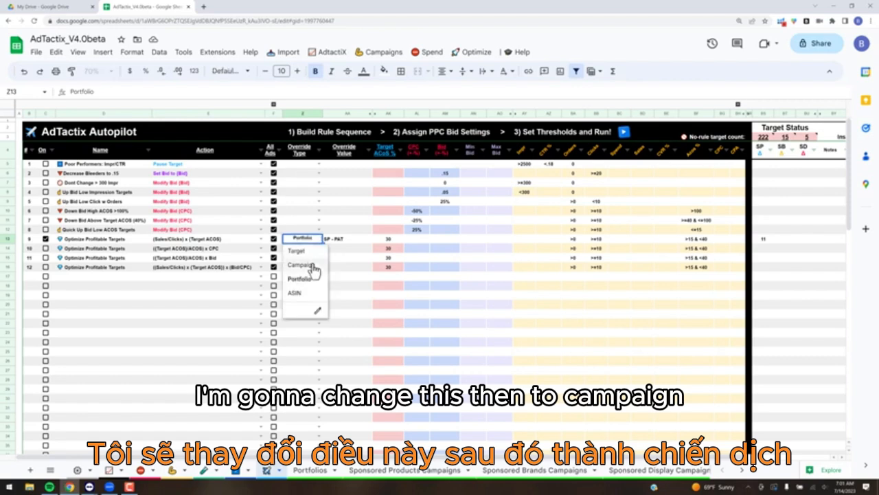
pyautogui.click(301, 265)
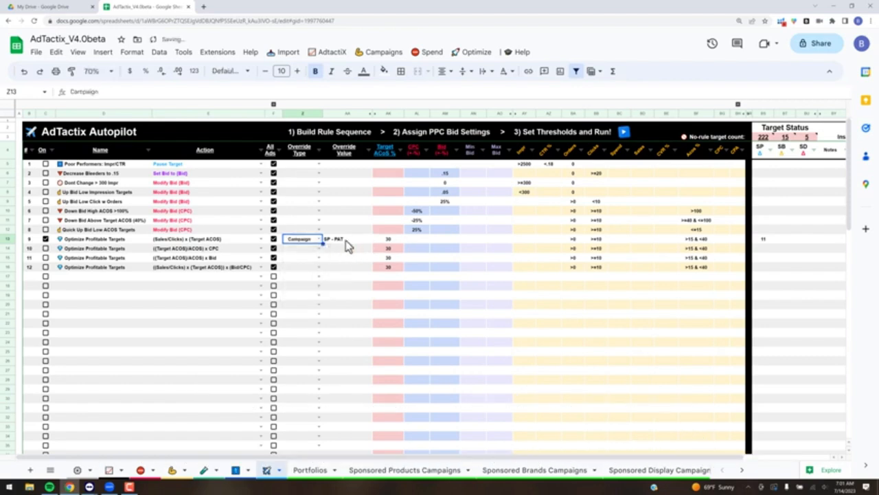
pyautogui.click(350, 239)
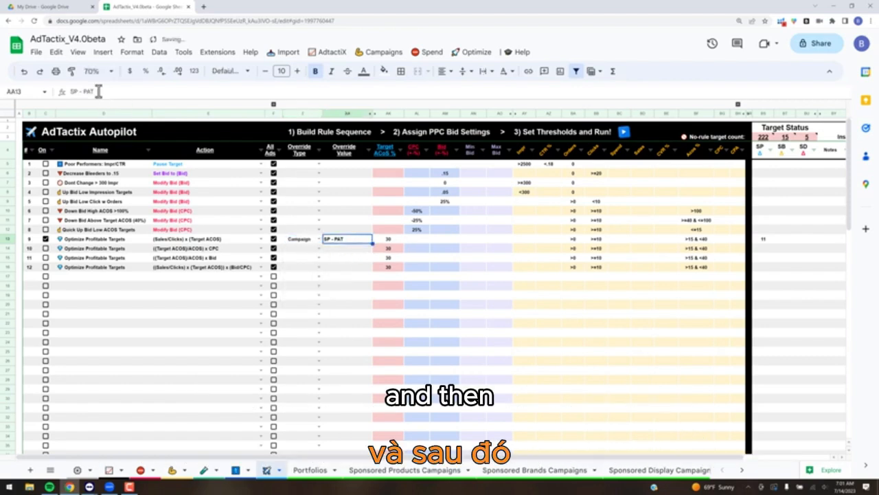
pyautogui.moveTo(96, 91); pyautogui.dragTo(68, 92)
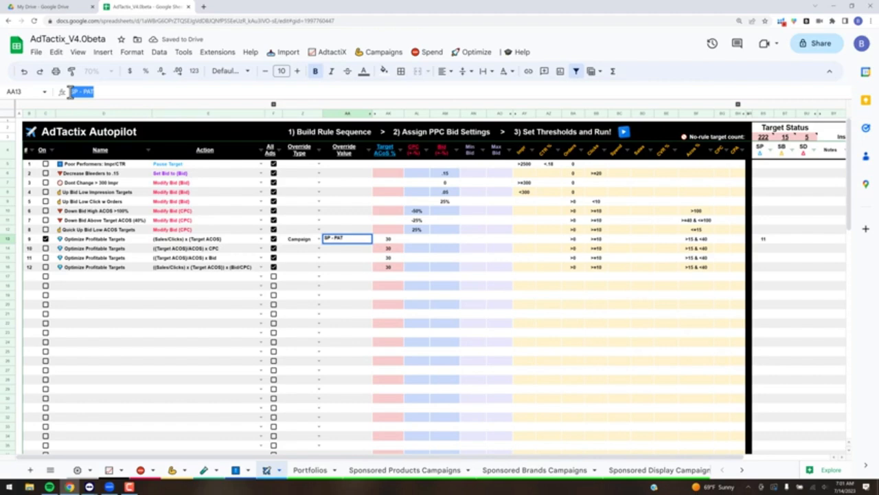
pyautogui.hotkey('ctrl', 'v')
pyautogui.press('Return')
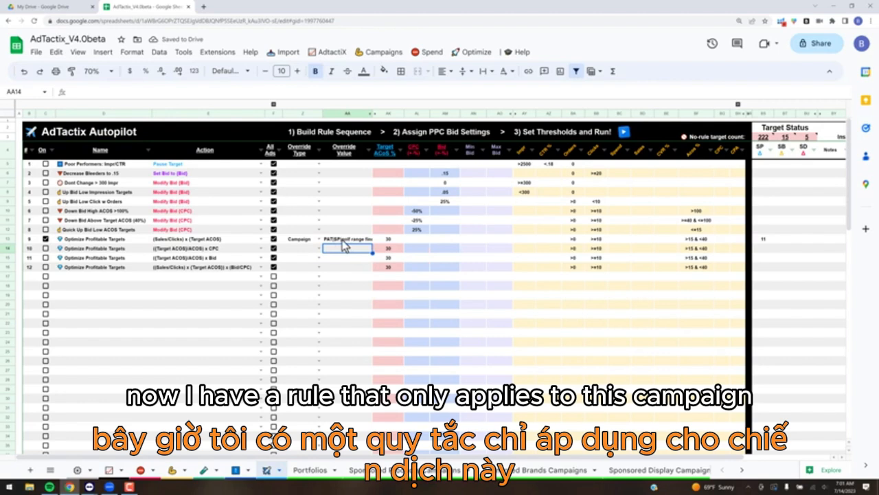
# Copy the full Target Override string from row 754 of the Sponsored Products Campaigns sheet
pyautogui.press('Up')
pyautogui.press('Left')
pyautogui.press('Return')
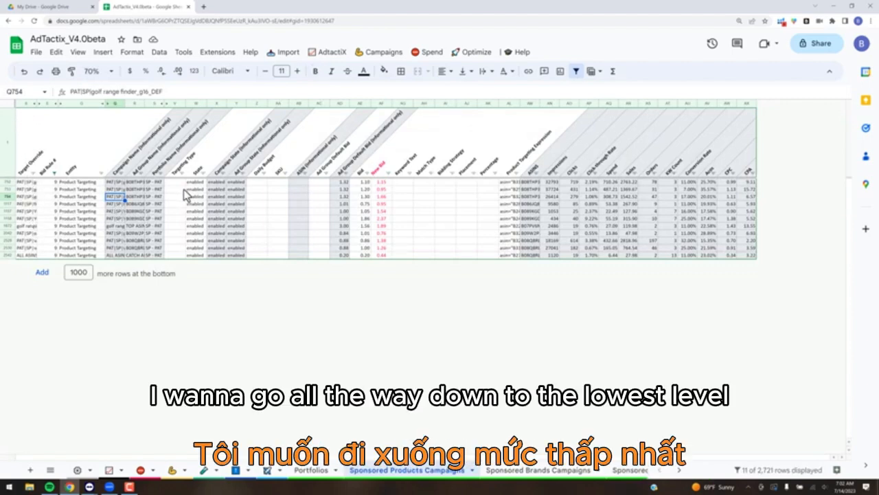
pyautogui.click(26, 196)
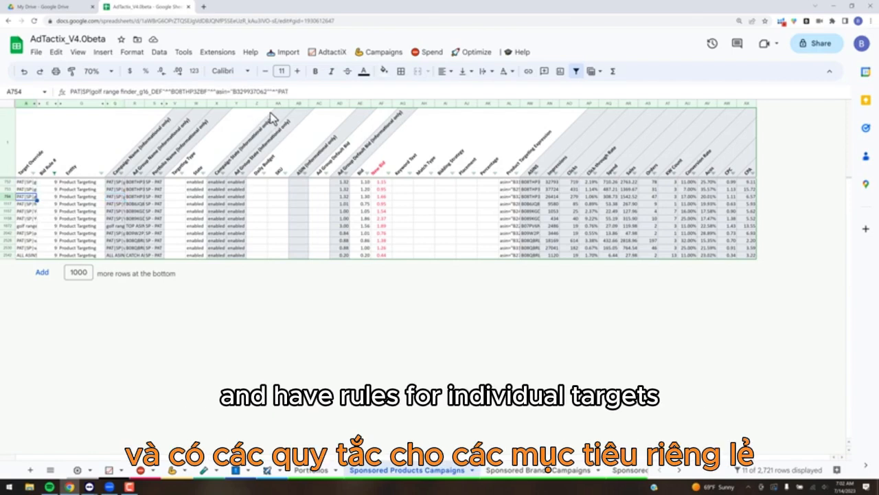
pyautogui.moveTo(291, 91); pyautogui.dragTo(72, 95)
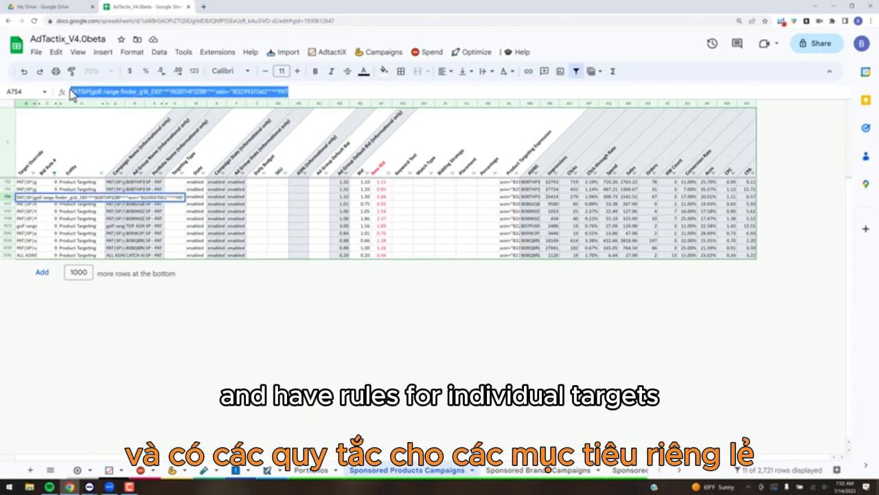
pyautogui.press('Escape')
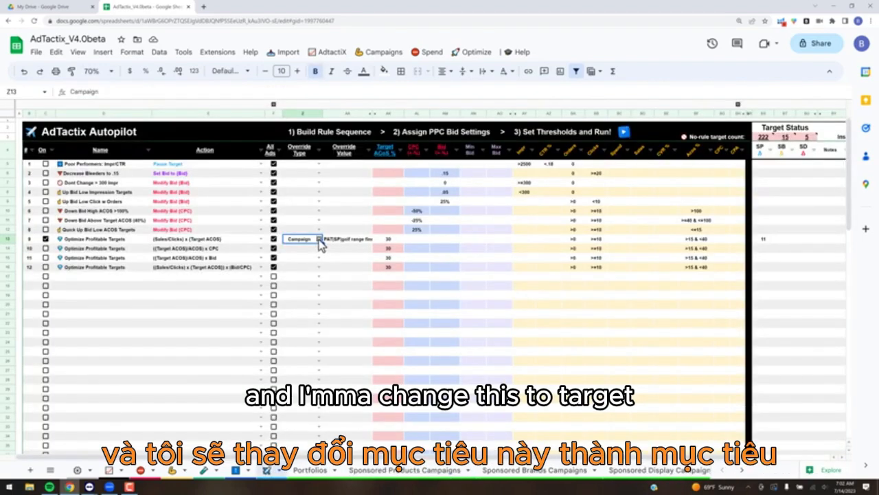
# Set rule 9's Override Type to Target and replace its Override Value with the copied golf range finder target string
pyautogui.click(319, 240)
pyautogui.click(300, 282)
pyautogui.click(344, 239)
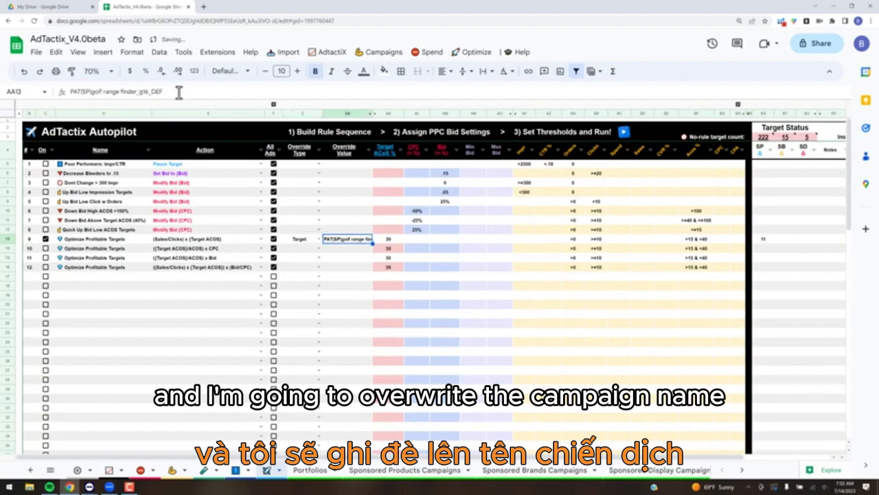
pyautogui.moveTo(173, 92); pyautogui.dragTo(69, 92)
pyautogui.write('PAT|SP|golf range finder_g16_DEF***B0BTHP3ZBF***asin="B329937062"***PAT')
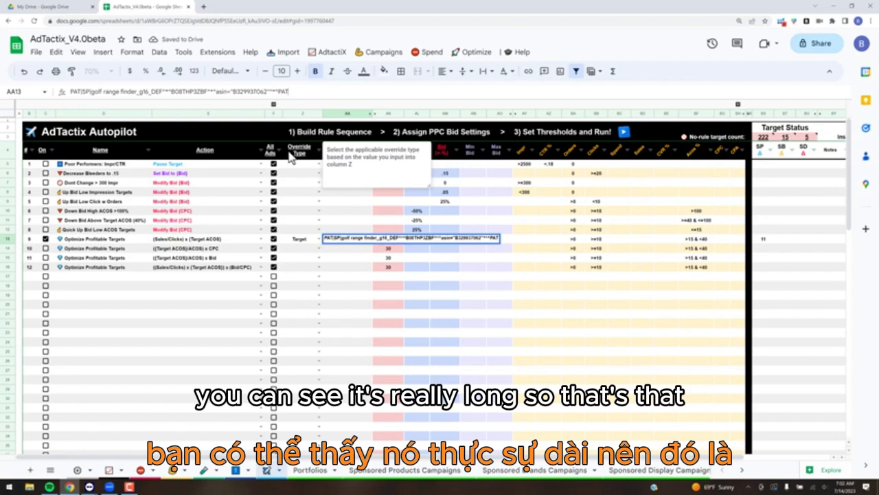
pyautogui.press('Return')
pyautogui.click(345, 276)
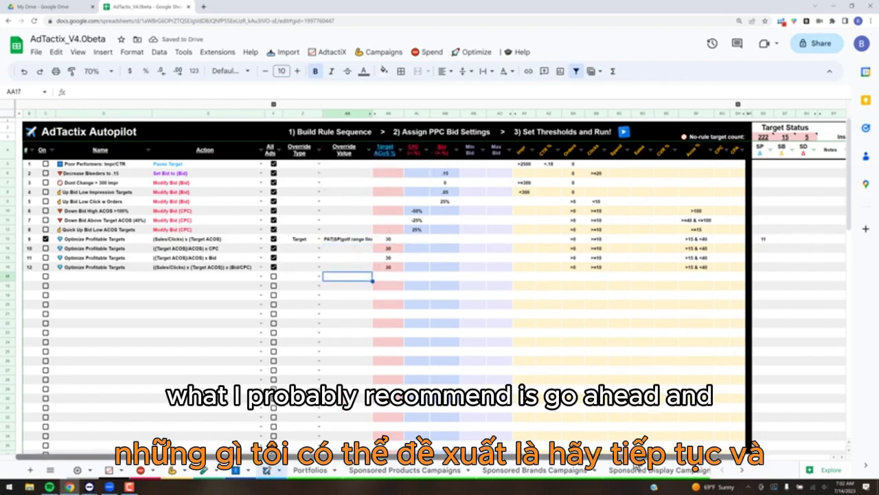
# Examine rule 9's Custom and Bid cells alongside rule 2's Set Bid to (Bid) action and bid setting
pyautogui.hscroll(3, 669, 464)
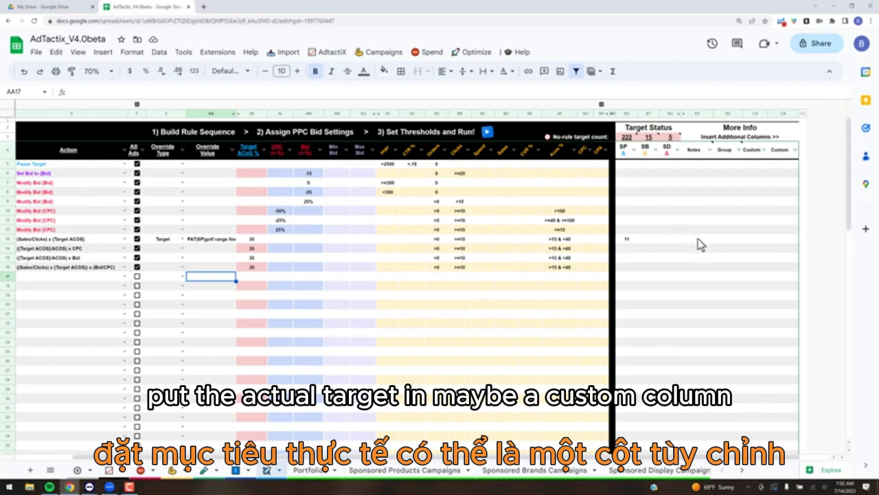
pyautogui.click(749, 239)
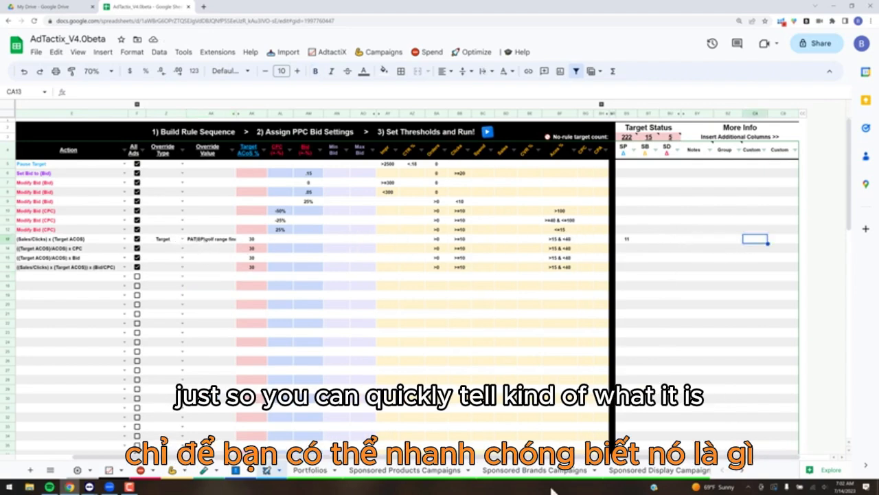
pyautogui.hscroll(-5, 481, 456)
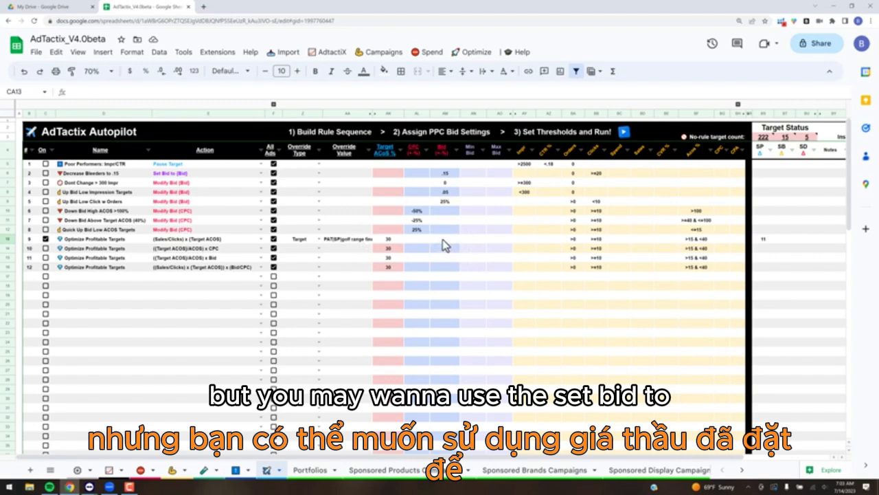
pyautogui.click(202, 174)
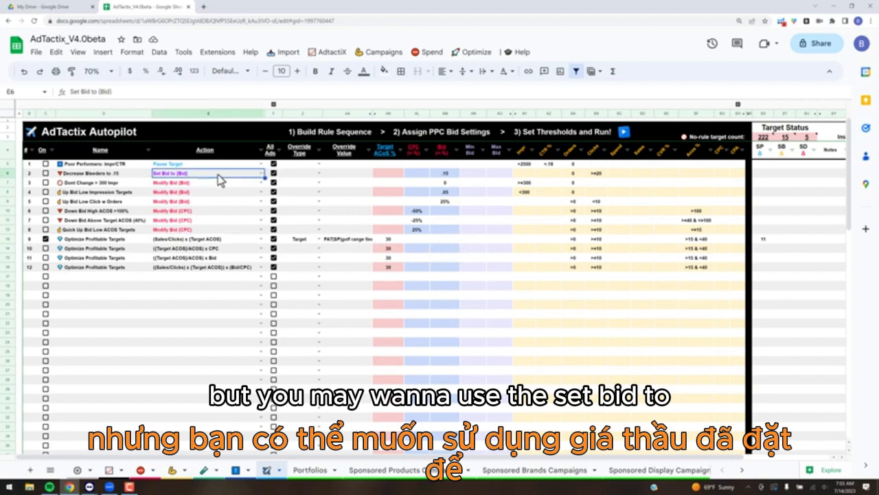
pyautogui.click(448, 176)
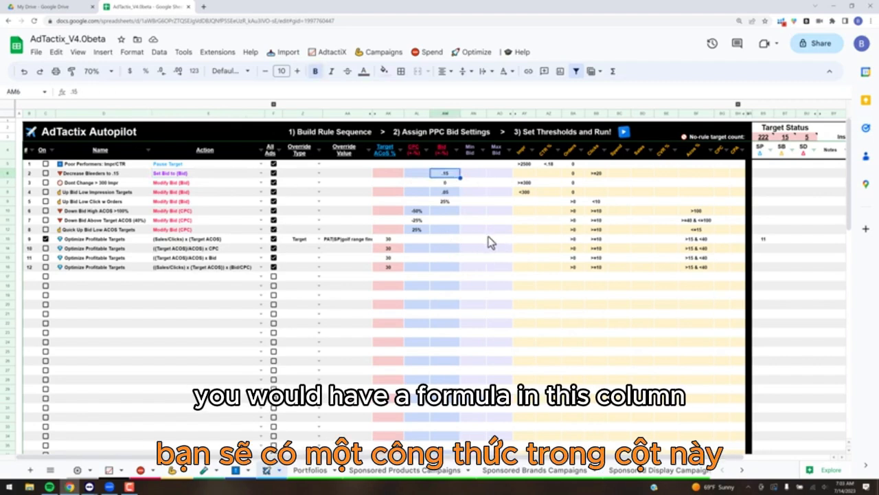
pyautogui.click(449, 240)
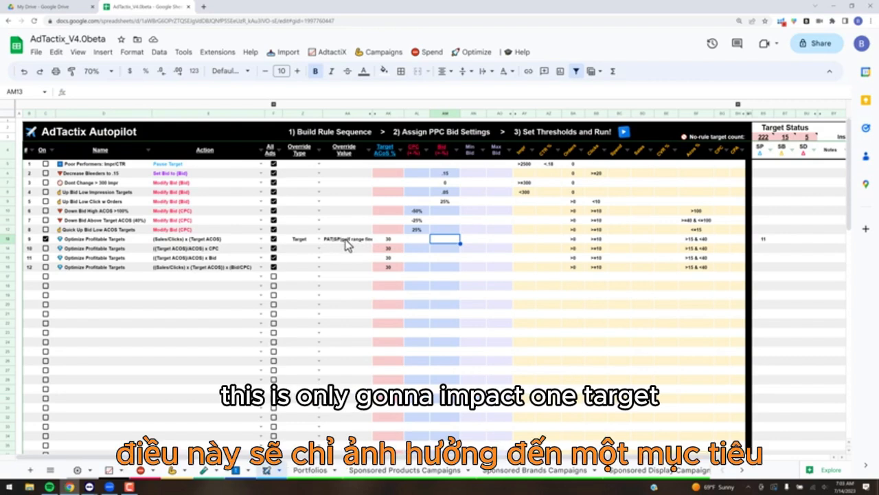
# Run the Autopilot rule sequence with the target override, and check rule 9's SP target count and Override Value
pyautogui.click(764, 241)
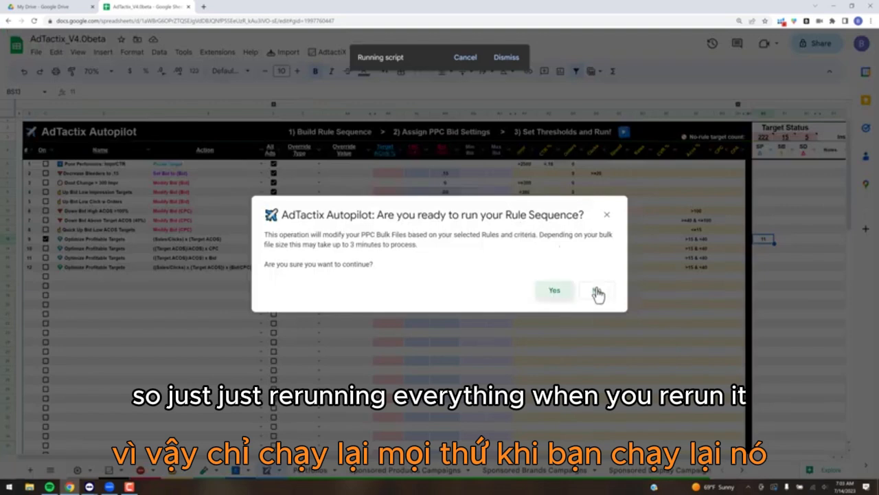
pyautogui.click(596, 293)
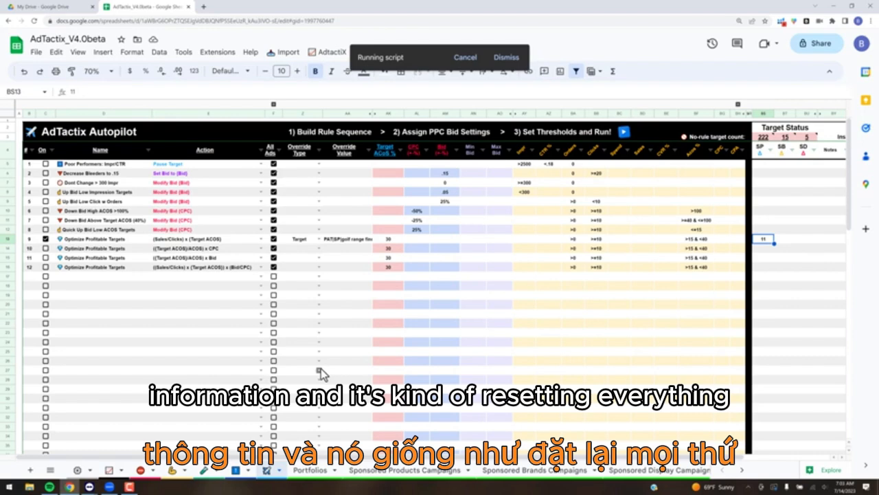
pyautogui.click(597, 300)
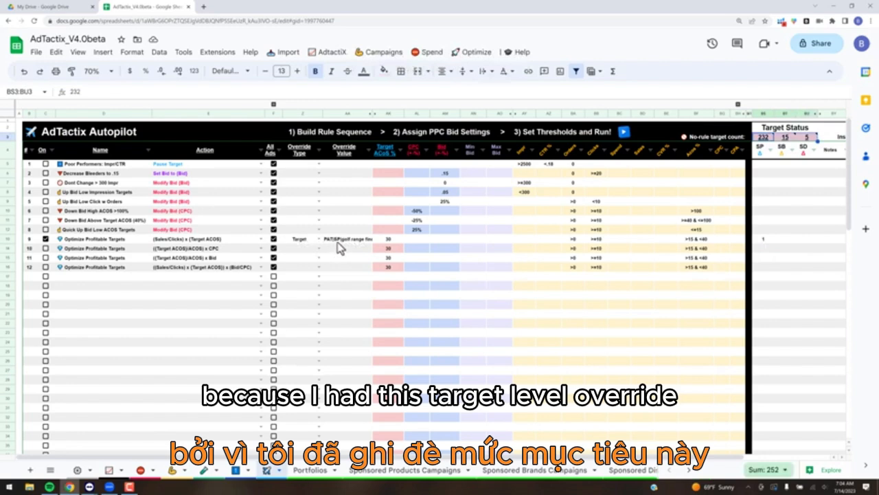
pyautogui.click(337, 240)
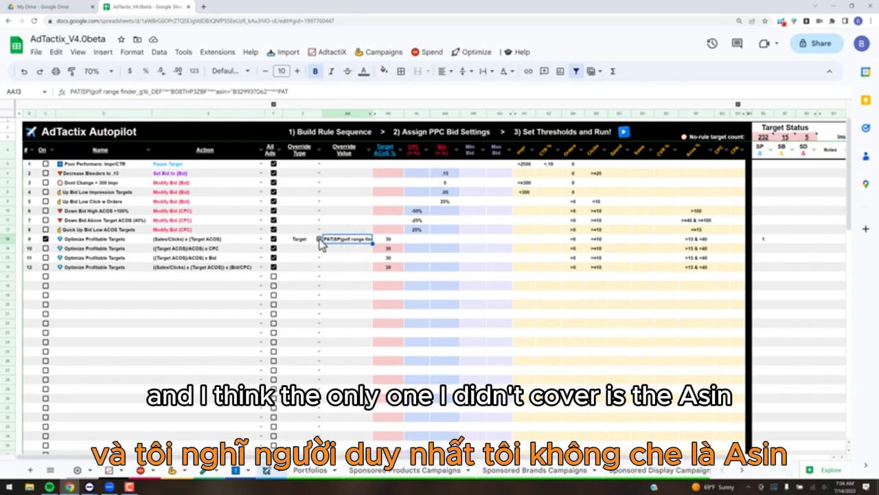
# Set rule 9's Override Type to ASIN and clear its Override Value
pyautogui.click(319, 239)
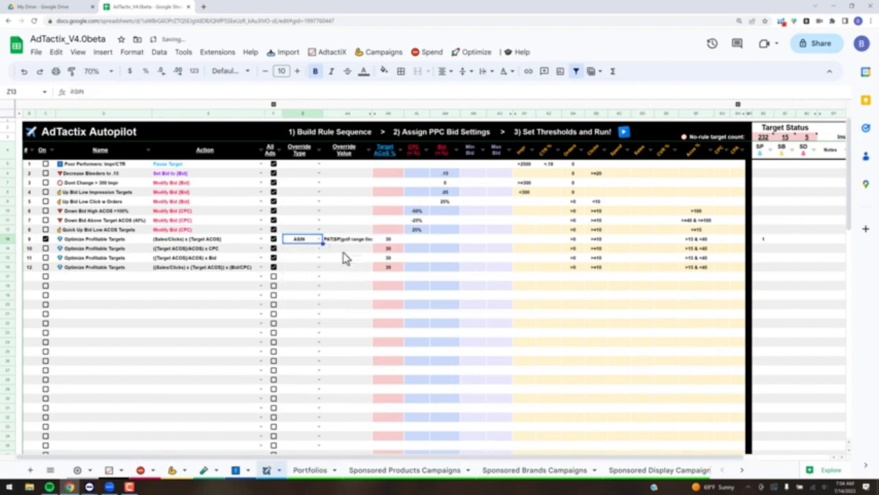
pyautogui.click(368, 242)
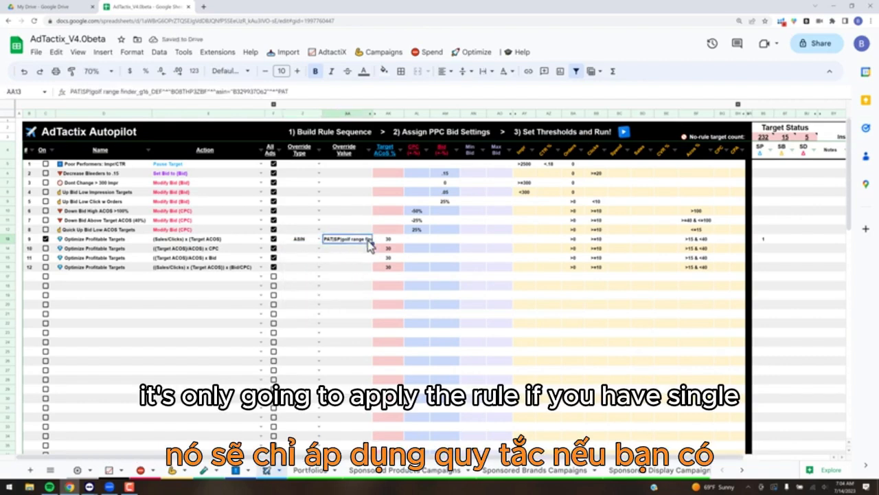
pyautogui.press('Delete')
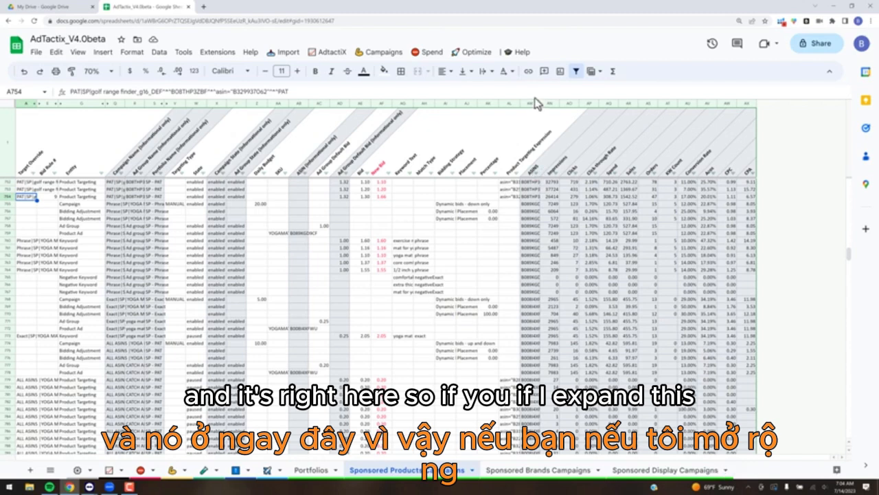
# Widen the ASINS column in the Sponsored Products Campaigns sheet and compare multi-ASIN rows with single-ASIN rows
pyautogui.moveTo(557, 104); pyautogui.dragTo(602, 105)
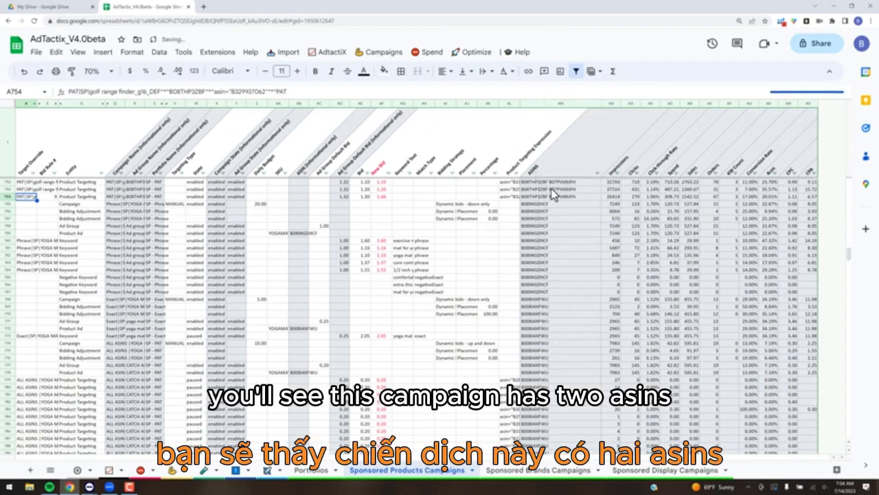
pyautogui.click(553, 182)
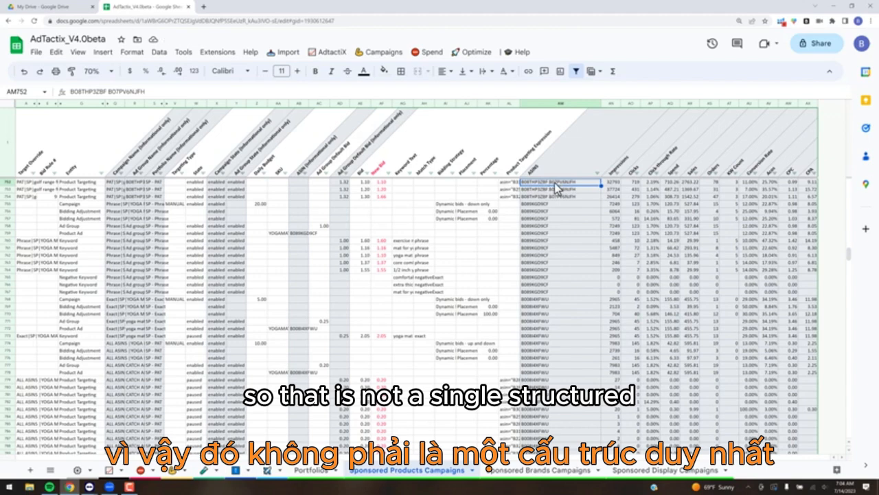
pyautogui.click(553, 235)
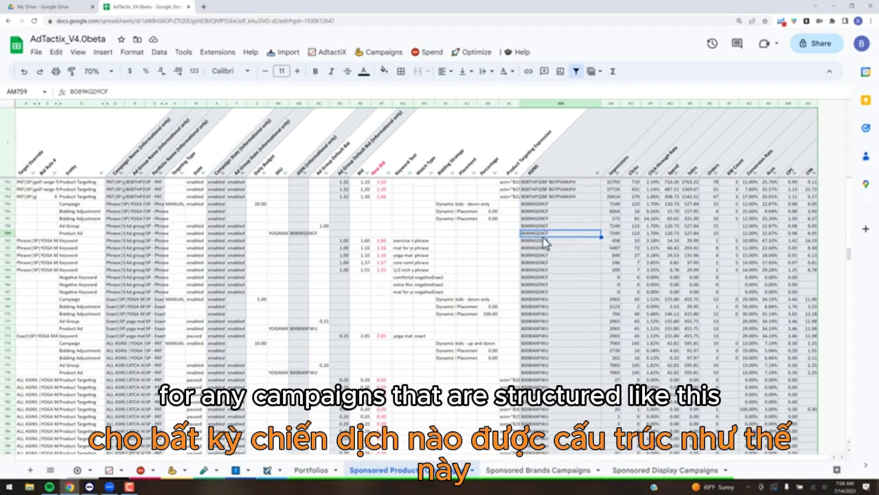
pyautogui.click(568, 191)
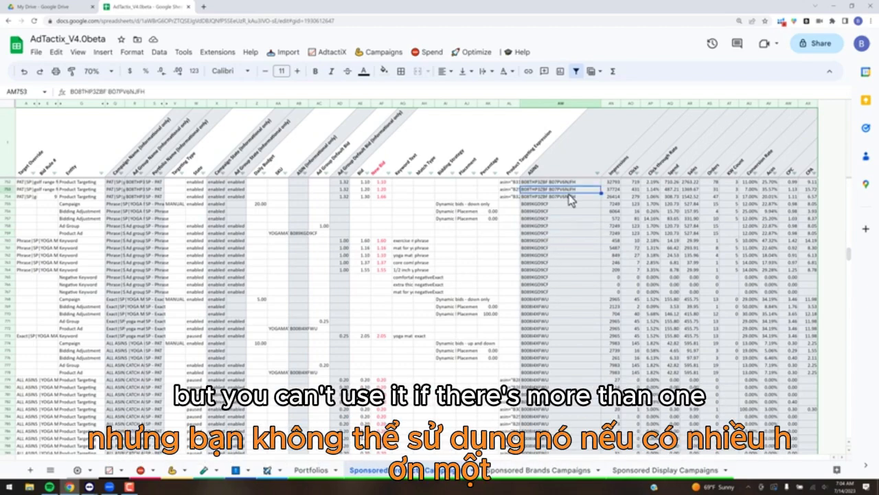
# Check the ASINS cell of a single-ASIN product ad row, and open rule 9's empty Override Value cell on the Autopilot sheet
pyautogui.click(549, 233)
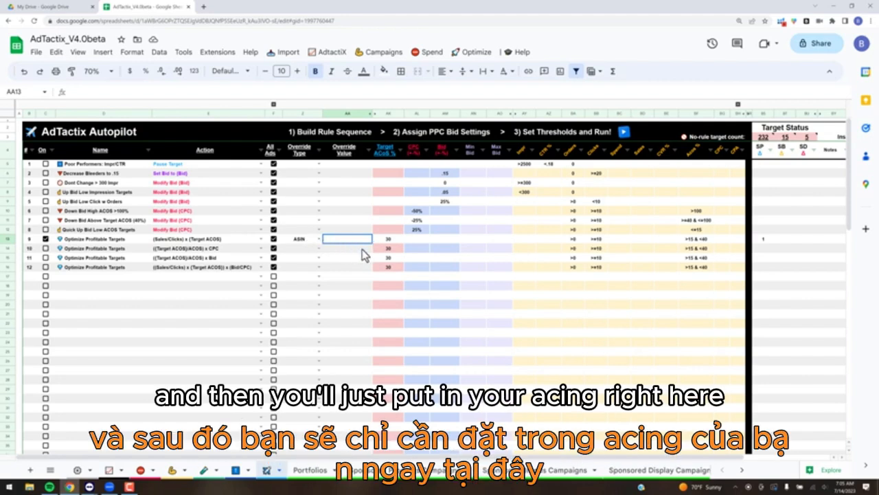
pyautogui.press('Return')
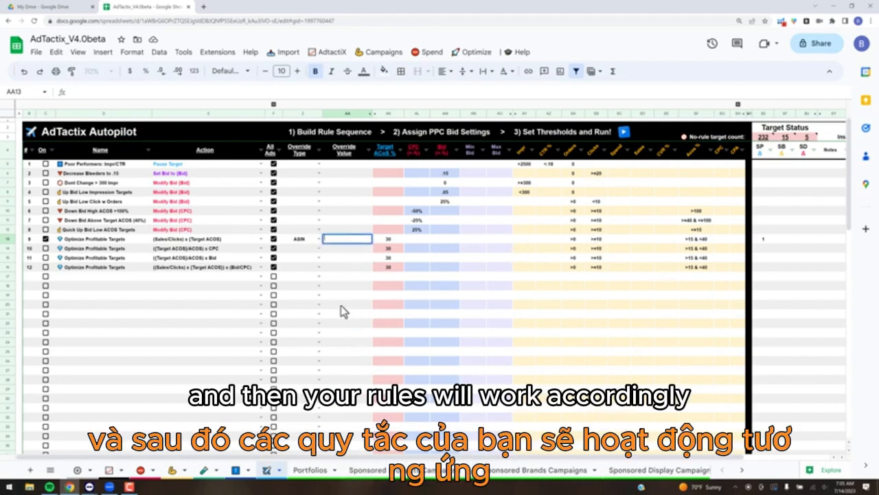
pyautogui.click(340, 305)
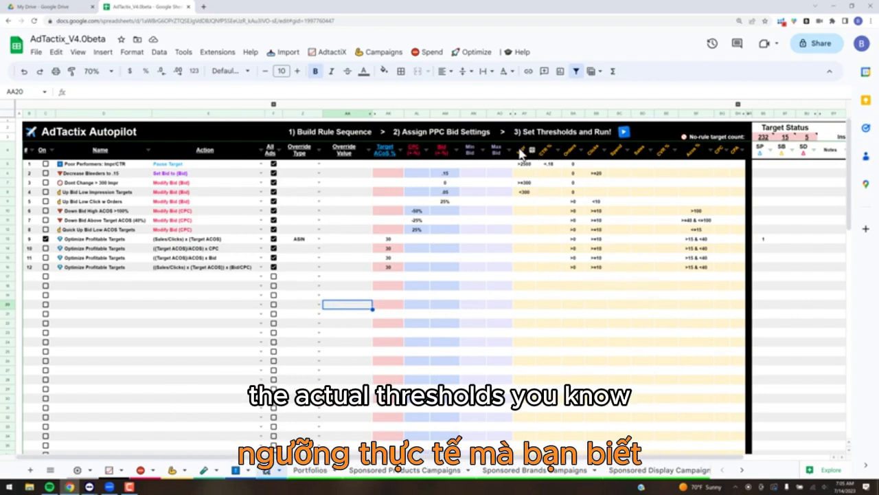
# Examine the Autopilot threshold columns from Impr to CVR % and the operators they use, compared with the CPC and Bid columns
pyautogui.moveTo(530, 149)
pyautogui.click(604, 344)
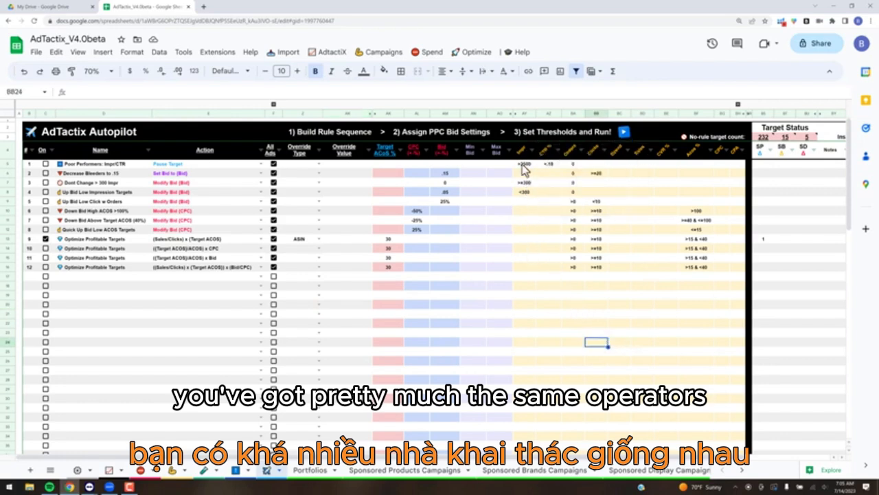
pyautogui.moveTo(522, 159)
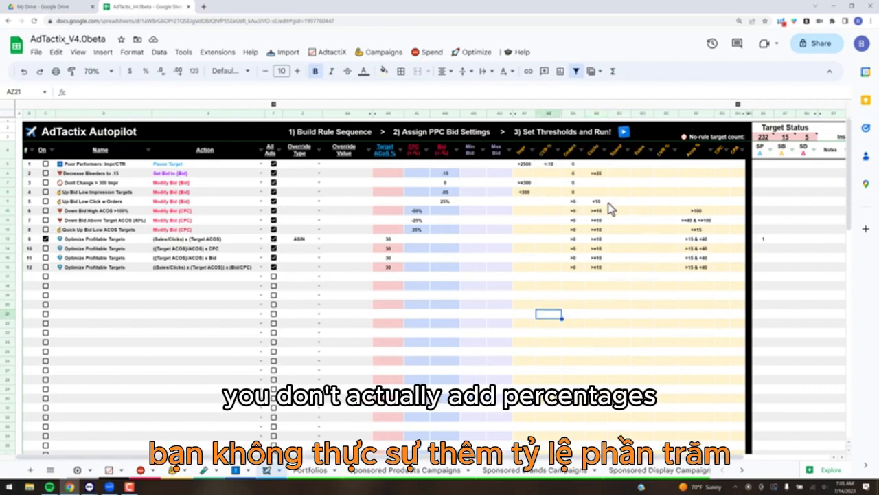
pyautogui.click(666, 152)
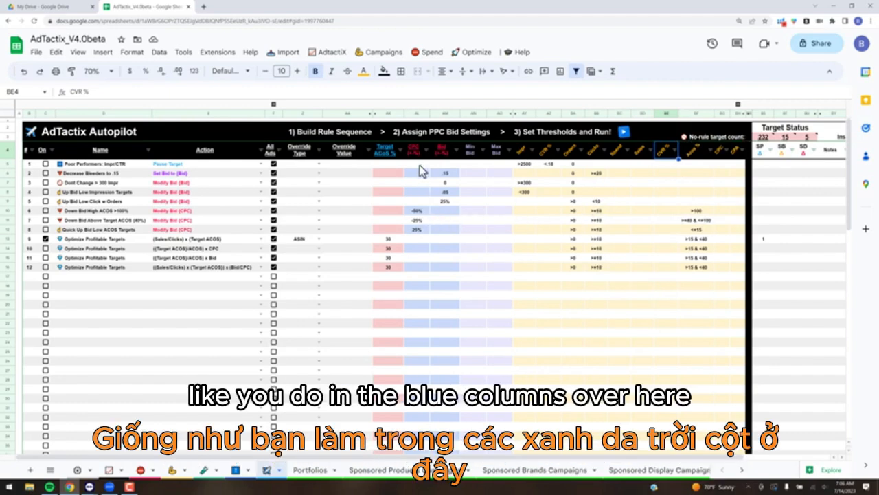
pyautogui.click(674, 305)
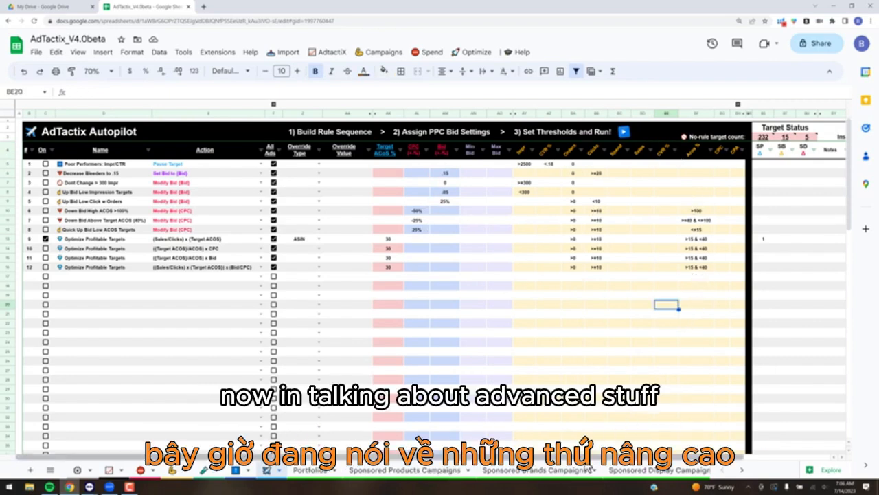
# Expand the hidden Coming Soon threshold columns BI to BM, review their headings, and collapse the group again
pyautogui.hscroll(4, 637, 412)
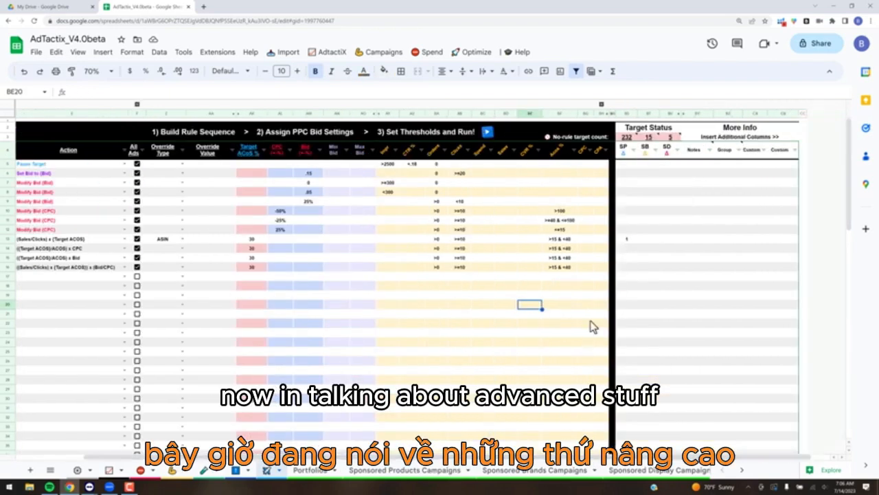
pyautogui.click(611, 115)
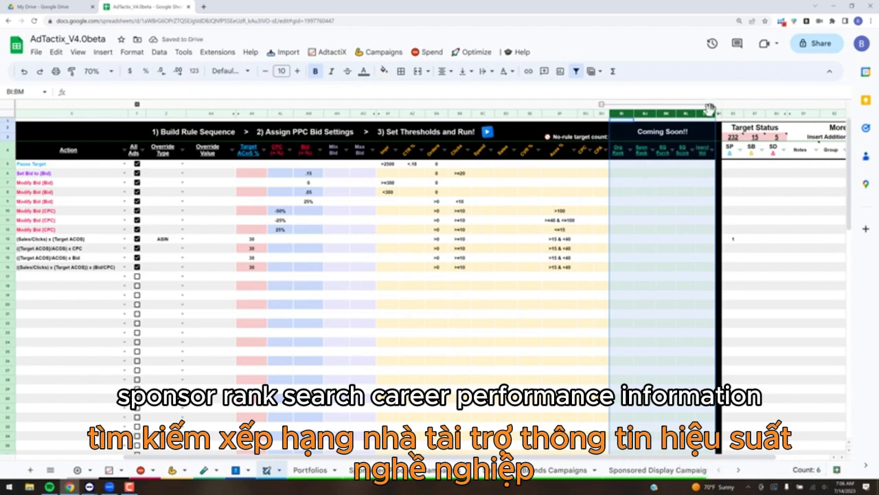
pyautogui.click(706, 238)
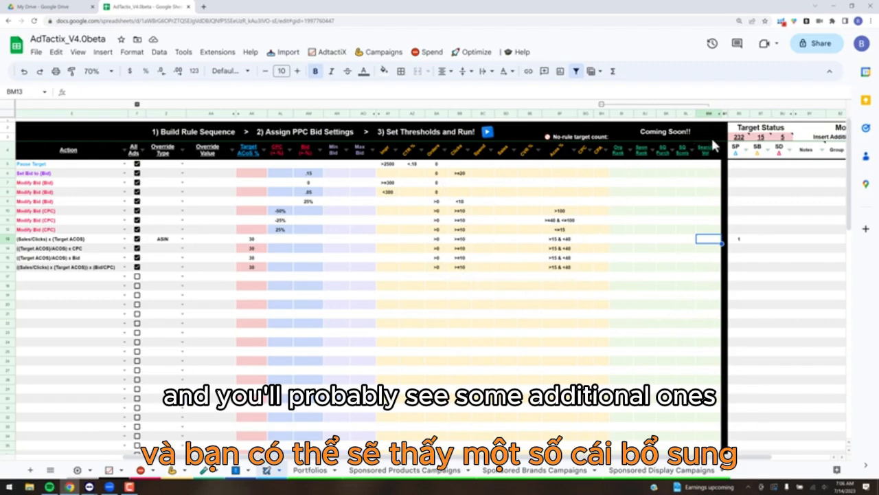
pyautogui.click(601, 104)
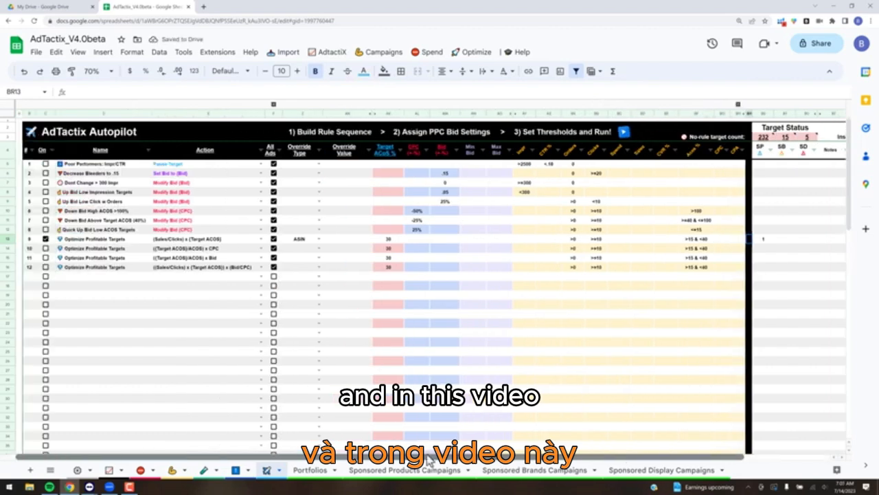
# Clear rule 9's Override Type and turn on rules 1 through 8
pyautogui.click(291, 239)
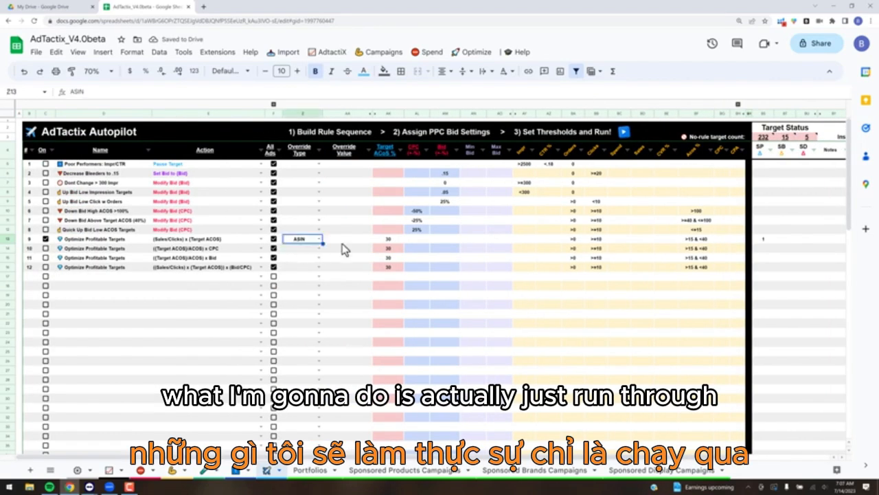
pyautogui.press('Delete')
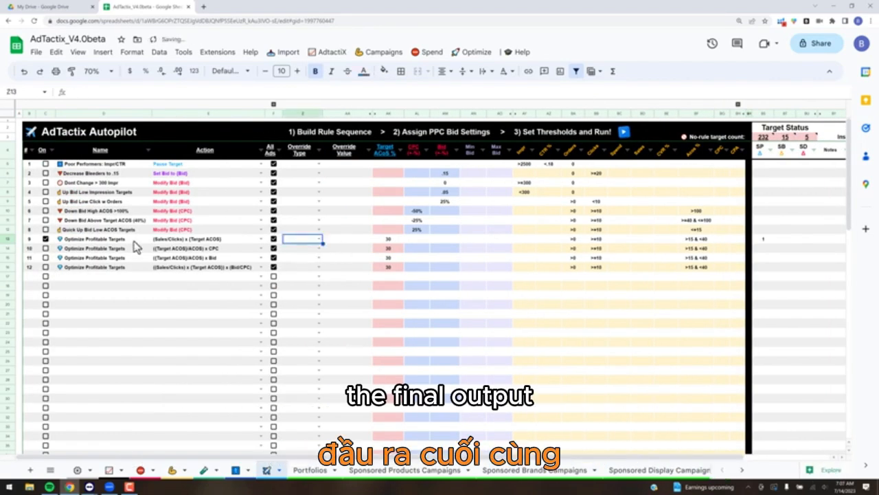
pyautogui.click(45, 164)
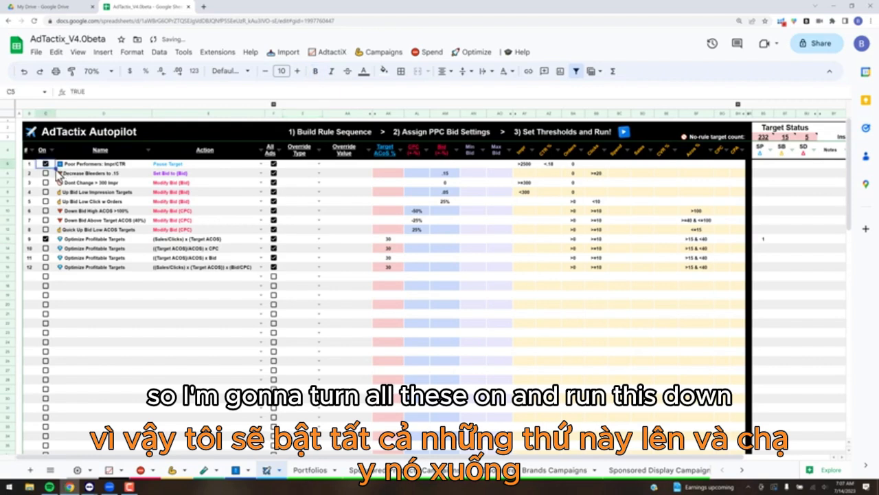
pyautogui.keyDown('shift'); pyautogui.click(45, 229); pyautogui.keyUp('shift')
pyautogui.press('space')
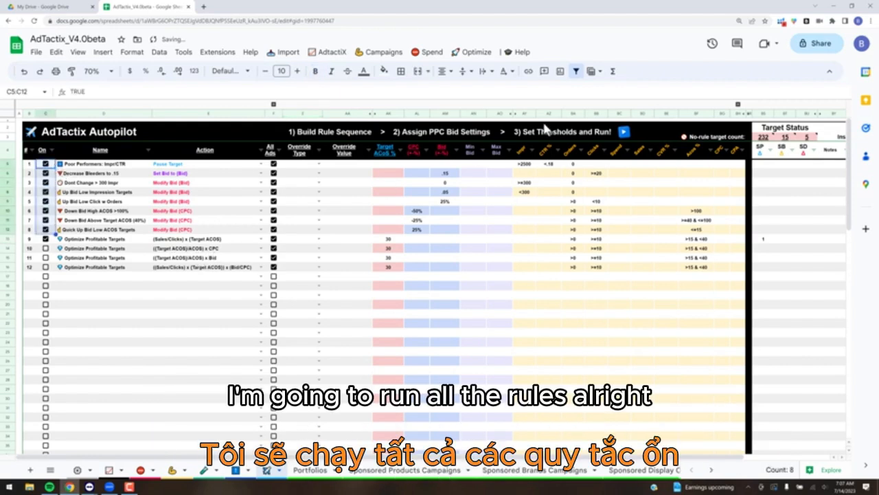
# Run the Autopilot rule sequence, accept the completion message, and select rule 9's row while reviewing the target counts
pyautogui.click(624, 132)
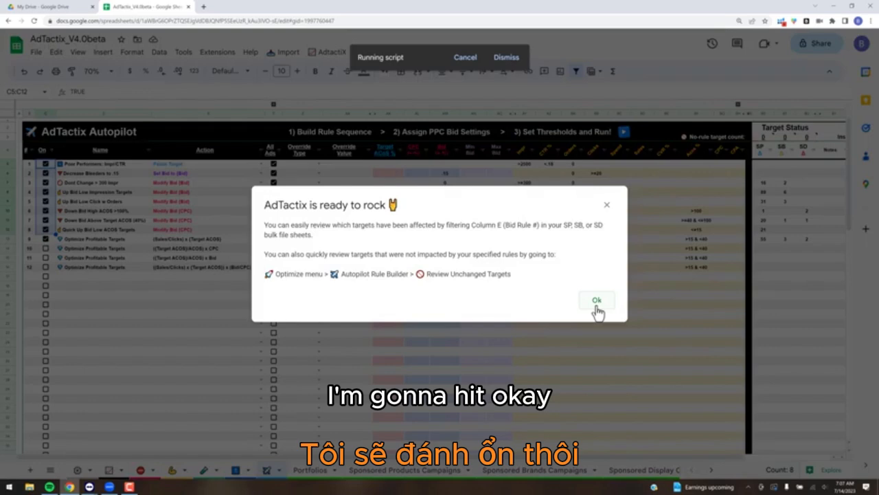
pyautogui.click(597, 305)
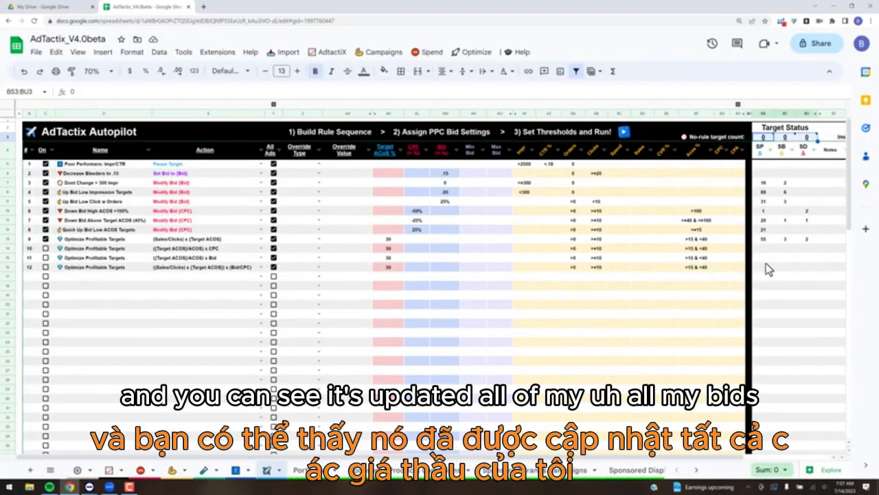
pyautogui.click(658, 335)
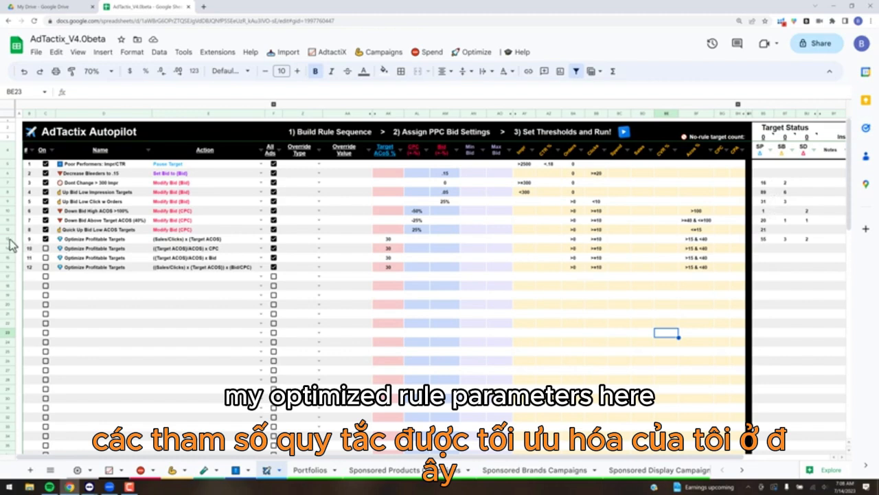
pyautogui.click(215, 241)
pyautogui.hotkey('shift', 'space')
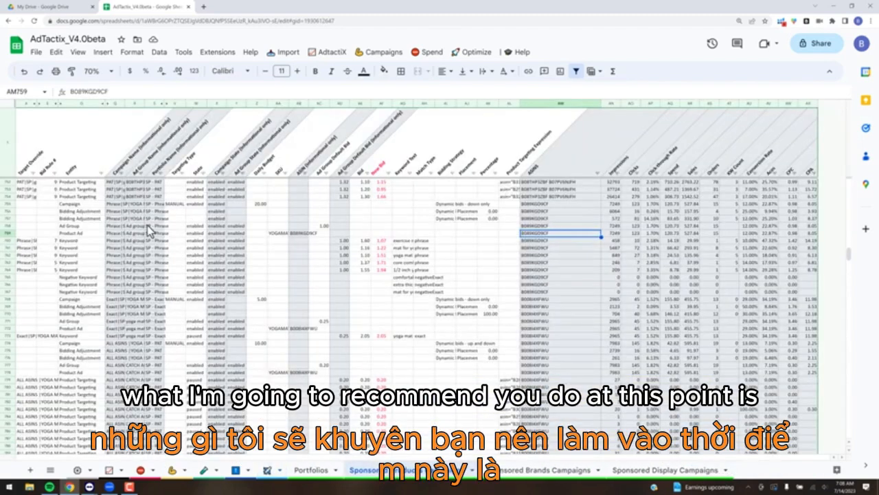
# Save the spreadsheet's current version in the version history under the name BEFORE UPLOAD
pyautogui.click(36, 53)
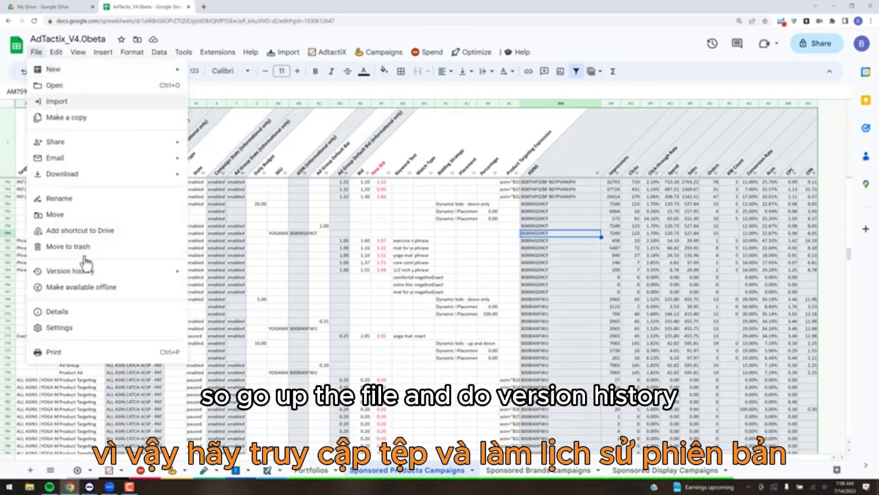
pyautogui.moveTo(84, 274)
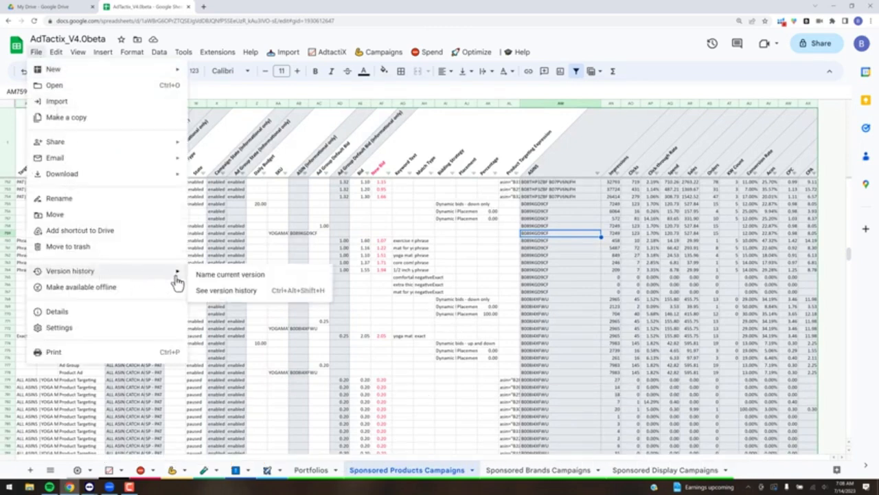
pyautogui.click(222, 276)
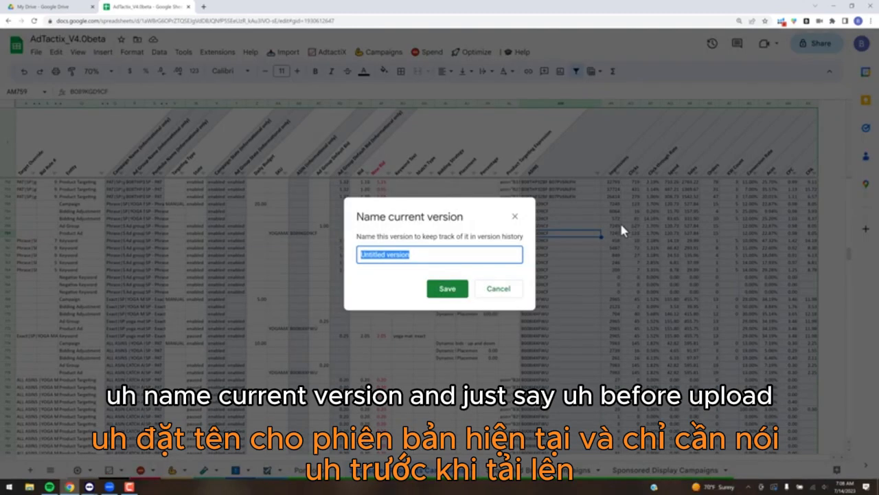
pyautogui.write('BEFORE UPLOAD')
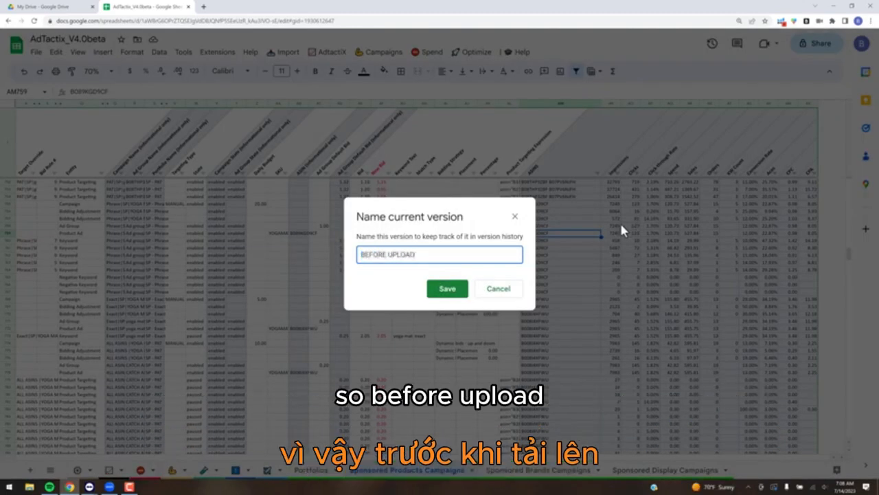
pyautogui.click(456, 292)
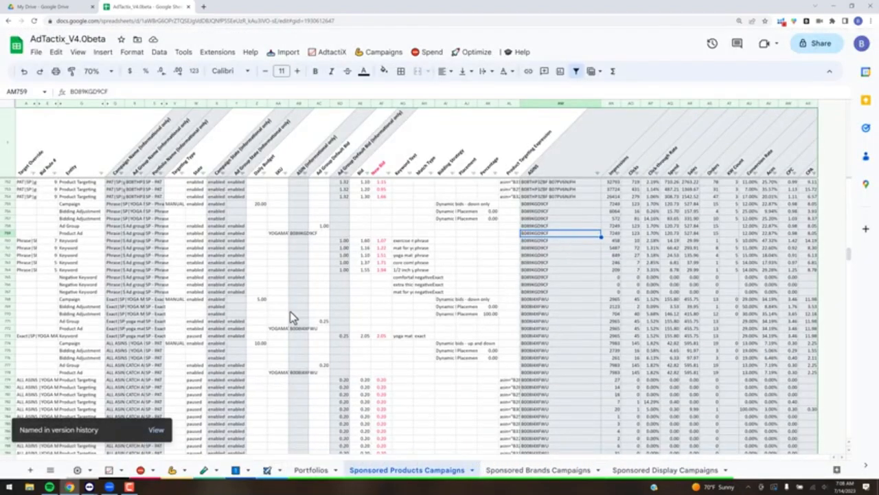
# Locate the version history option for viewing saved spreadsheet versions, without opening it
pyautogui.click(35, 55)
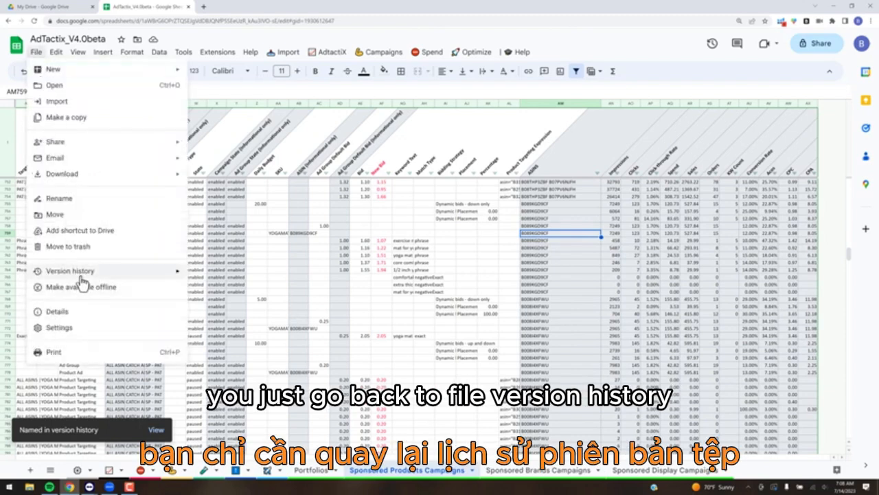
pyautogui.moveTo(80, 277)
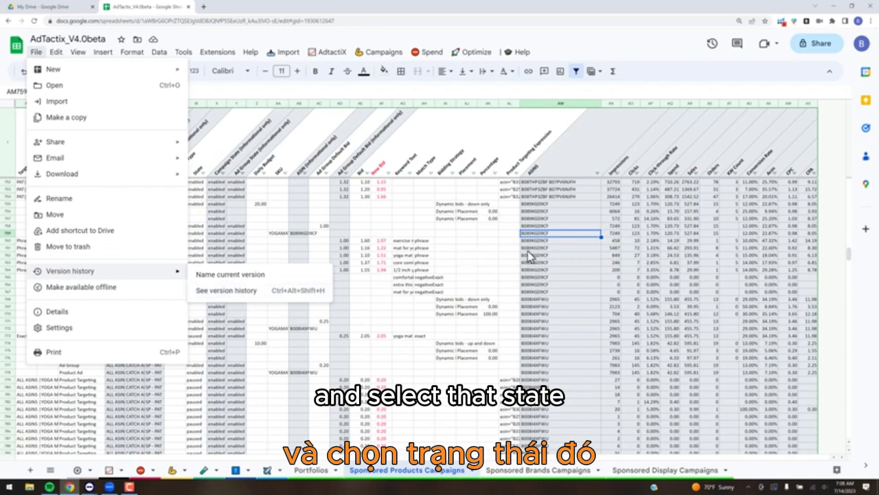
pyautogui.click(466, 255)
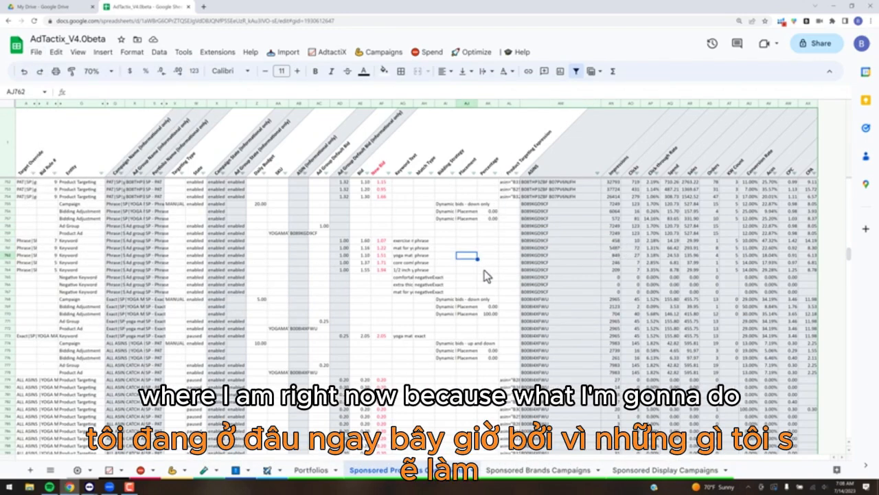
# Sort the Sponsored Products Campaigns sheet by Bid Rule # from A to Z and select its first data row
pyautogui.click(48, 147)
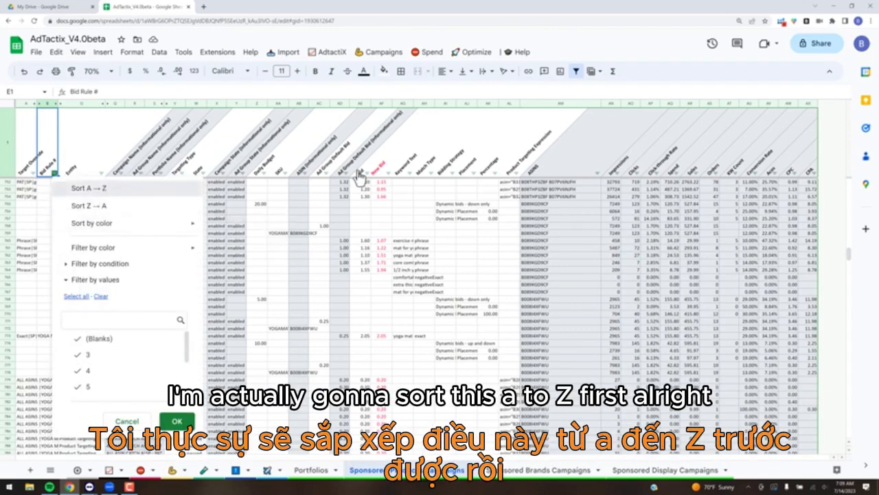
pyautogui.click(89, 188)
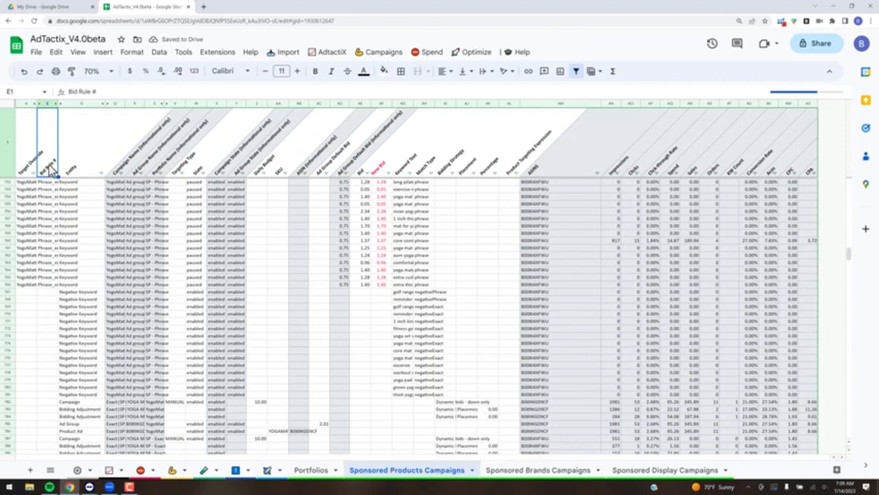
pyautogui.press('Down')
pyautogui.hotkey('shift', 'space')
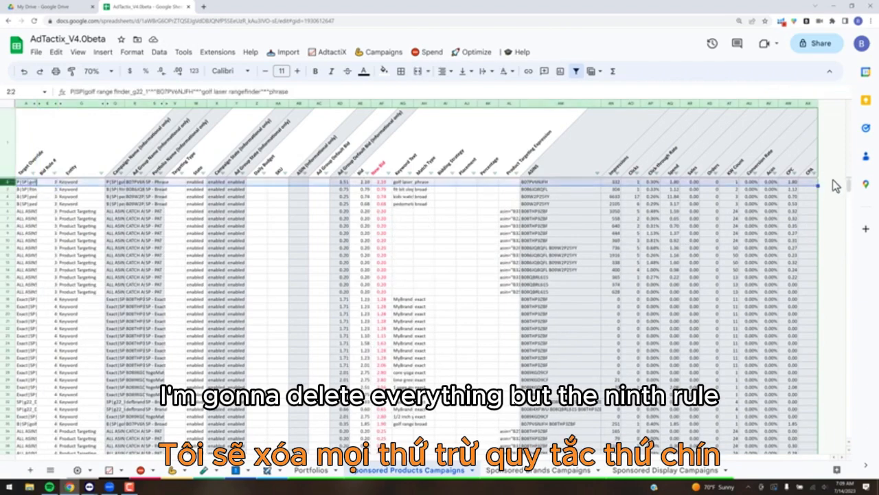
# Delete rows 235 to 2722 of the Sponsored Products Campaigns sheet, which follow the rule 9 targets and have no bid rule number
pyautogui.moveTo(849, 186); pyautogui.dragTo(850, 206)
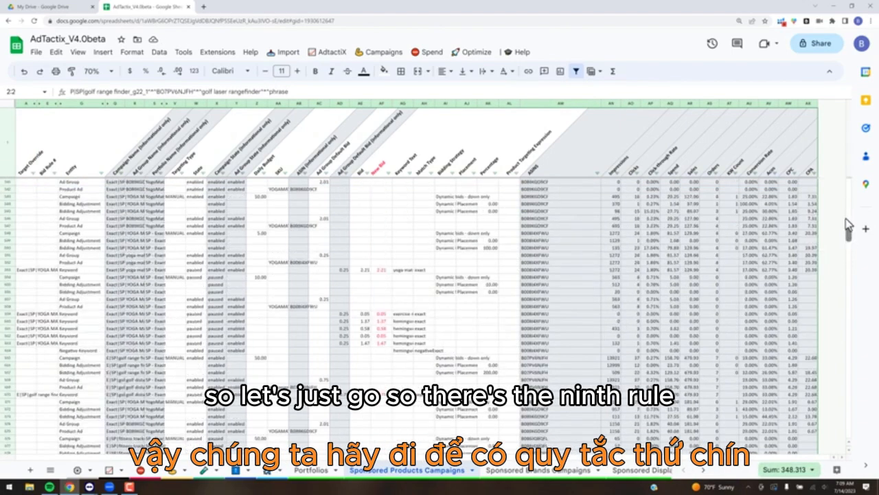
pyautogui.click(9, 314)
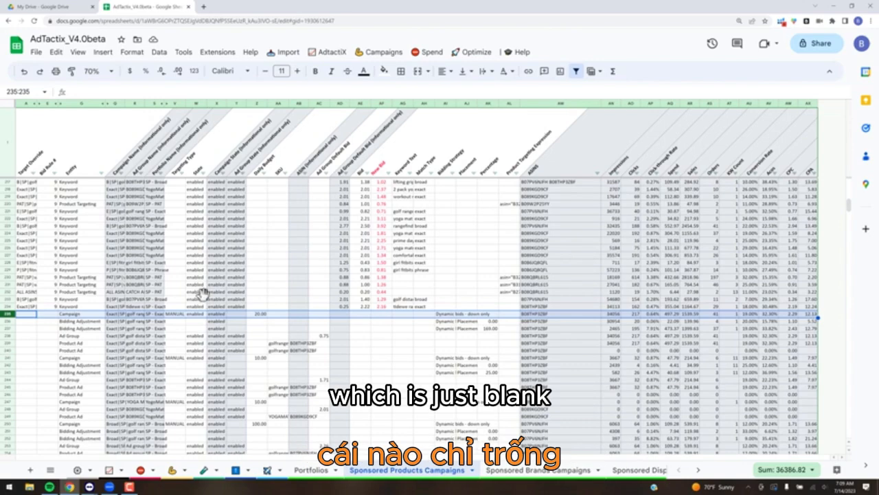
pyautogui.hotkey('ctrl', 'shift', 'Down')
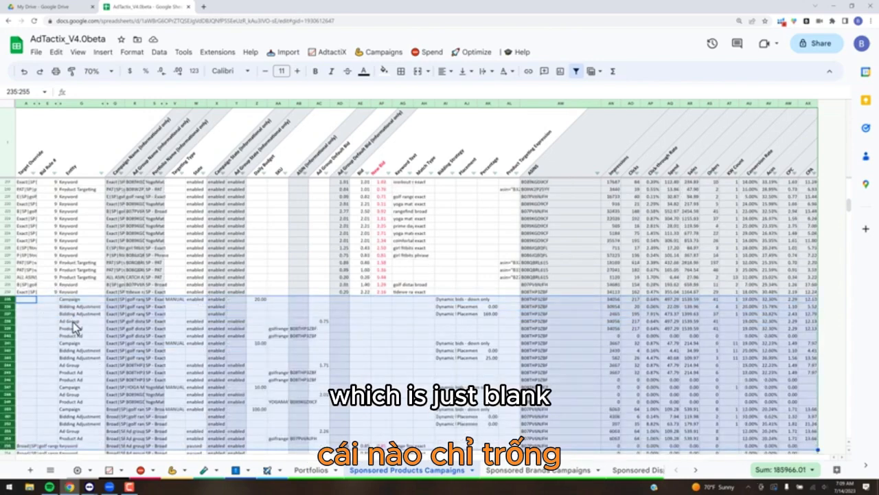
pyautogui.click(22, 314)
pyautogui.click(8, 299)
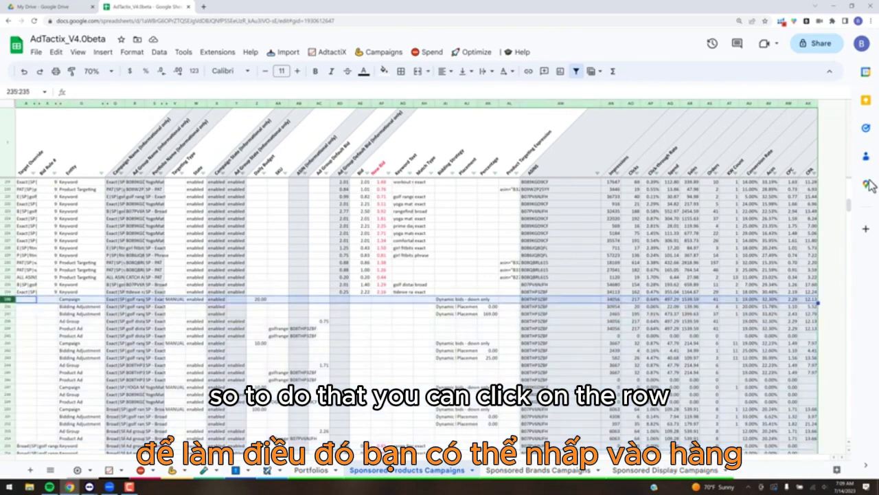
pyautogui.scroll(-4, 849, 206)
pyautogui.click(852, 428)
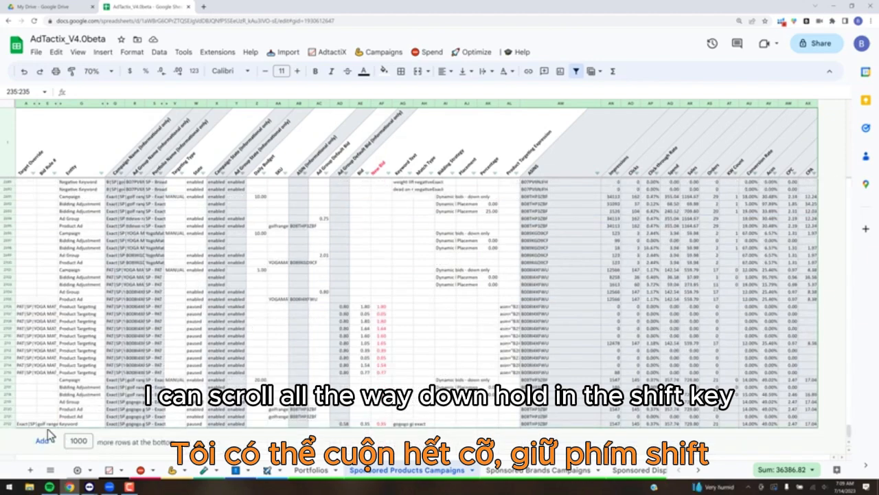
pyautogui.keyDown('shift'); pyautogui.click(8, 424); pyautogui.keyUp('shift')
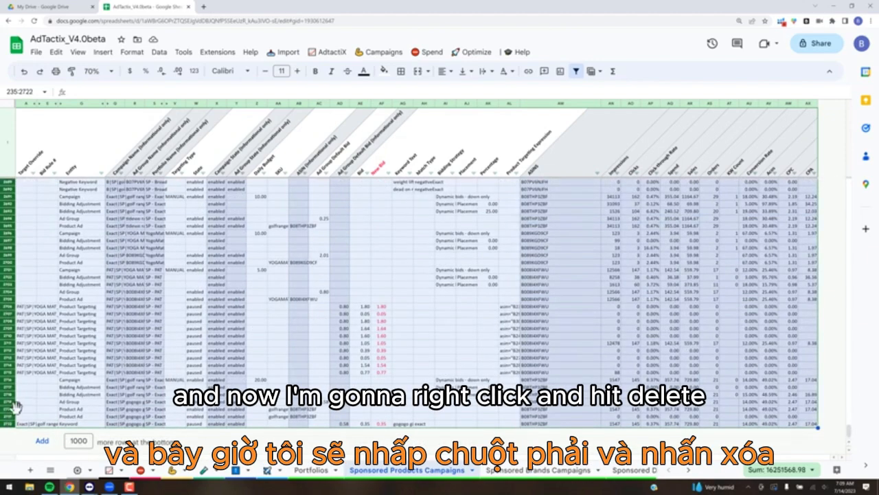
pyautogui.rightClick(15, 406)
pyautogui.click(52, 257)
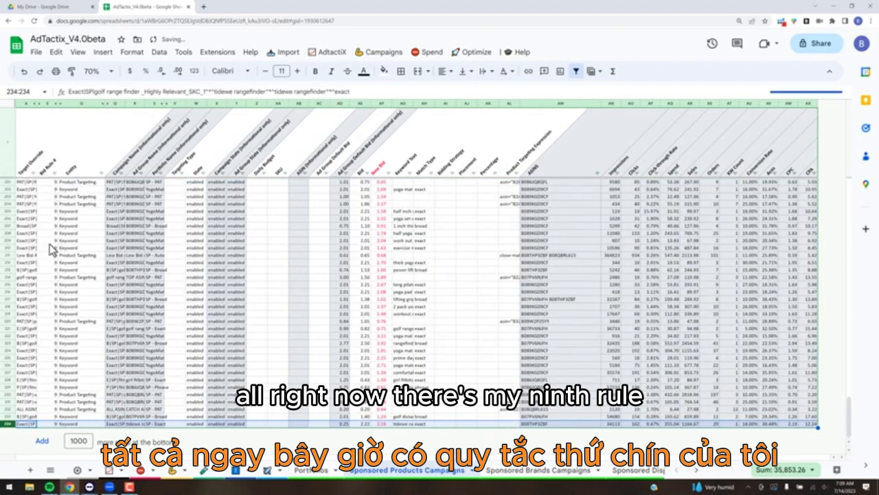
# Delete rows 2 to 179 above the rule 9 targets in the Sponsored Products Campaigns sheet
pyautogui.scroll(2, 50, 250)
pyautogui.scroll(5, 49, 247)
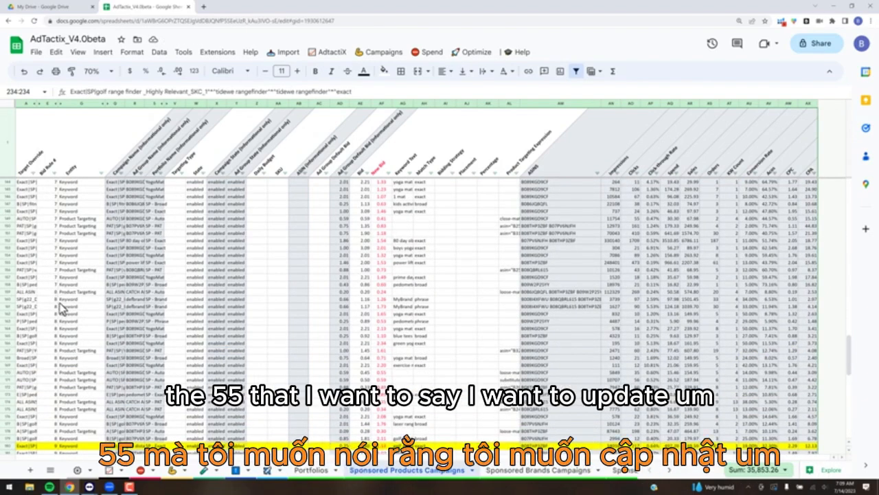
pyautogui.click(45, 438)
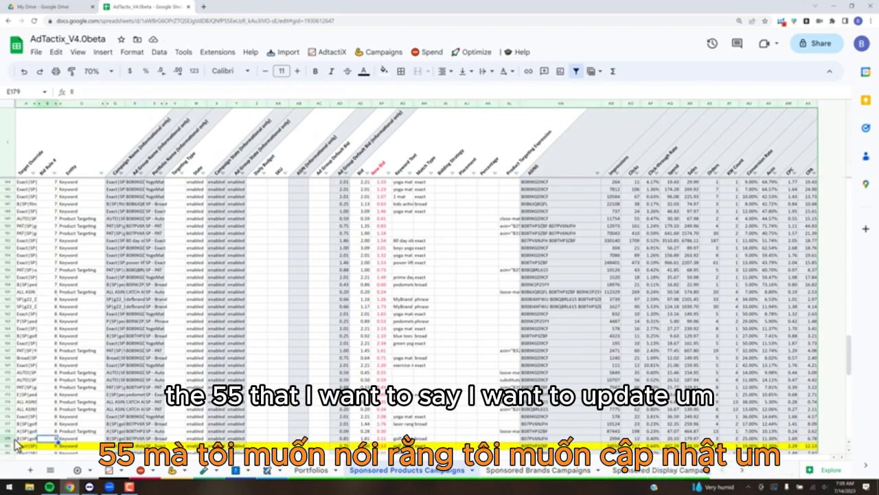
pyautogui.hotkey('shift', 'space')
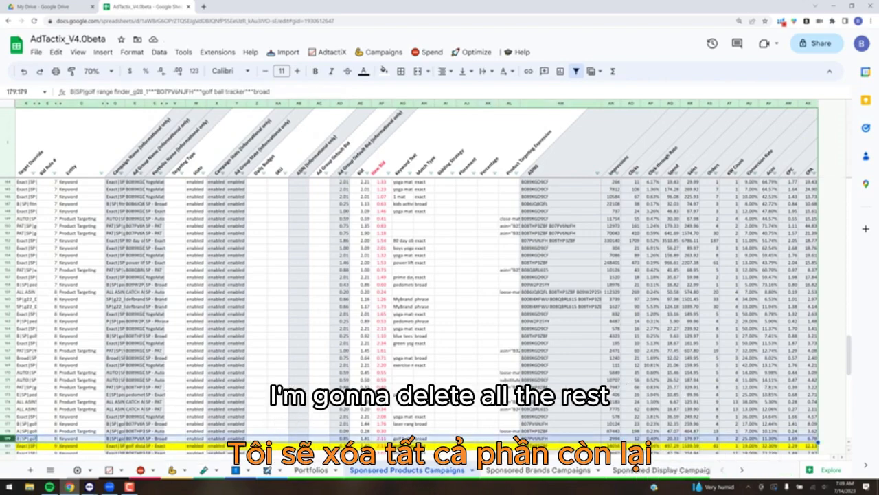
pyautogui.moveTo(850, 367); pyautogui.dragTo(853, 184)
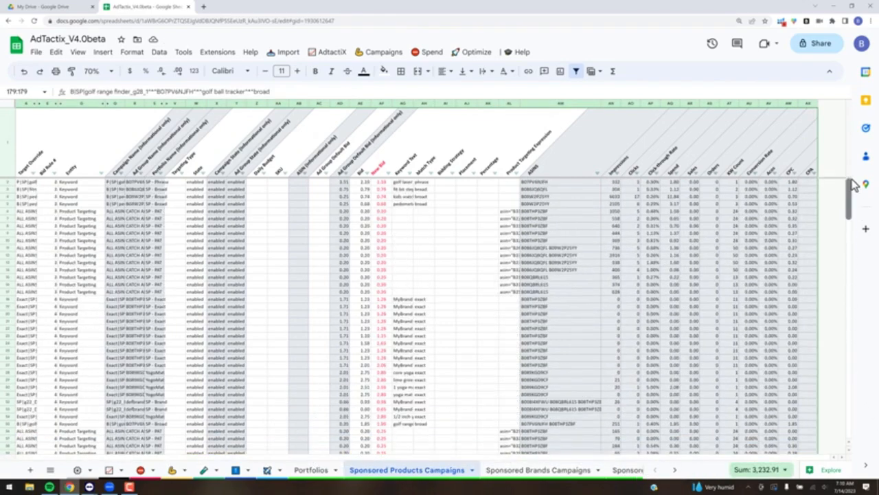
pyautogui.keyDown('shift'); pyautogui.click(8, 182); pyautogui.keyUp('shift')
pyautogui.rightClick(9, 192)
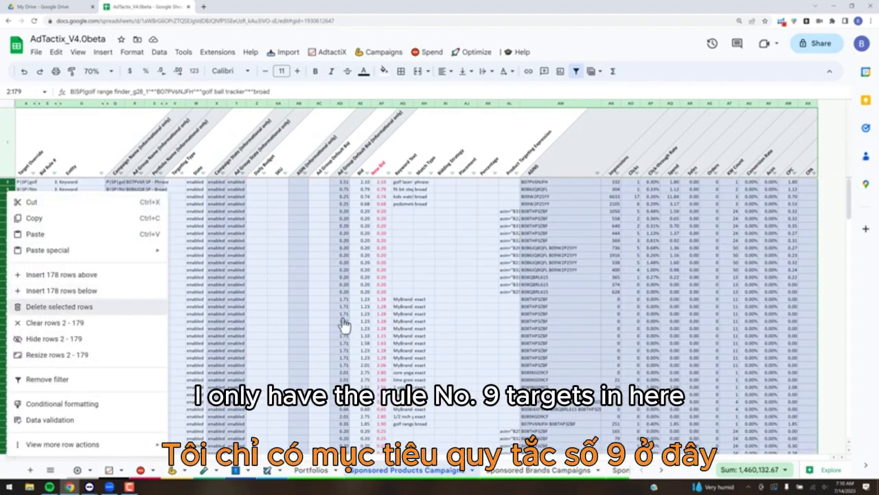
pyautogui.click(59, 306)
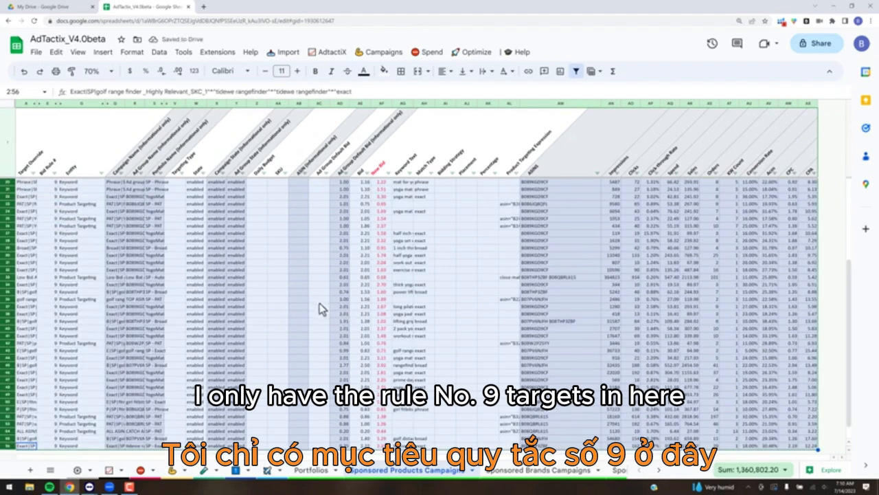
# Review the remaining rule 9 targets and select the whole Bid column
pyautogui.scroll(2, 343, 301)
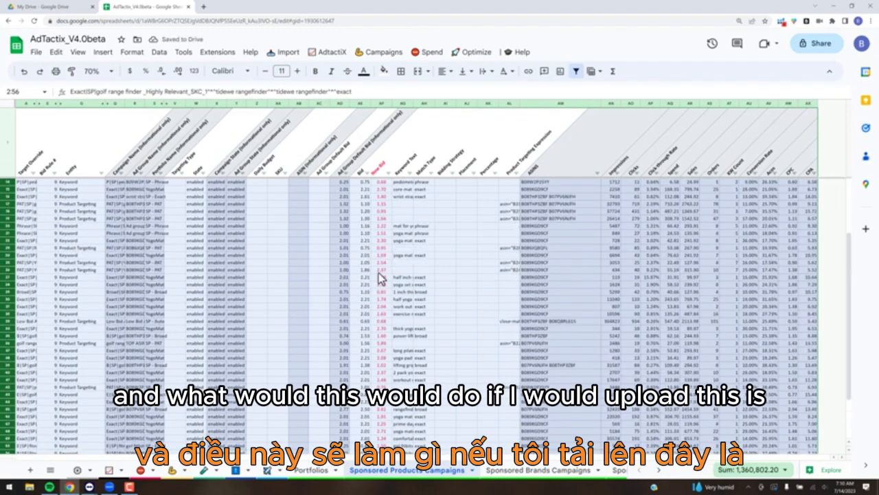
pyautogui.click(445, 255)
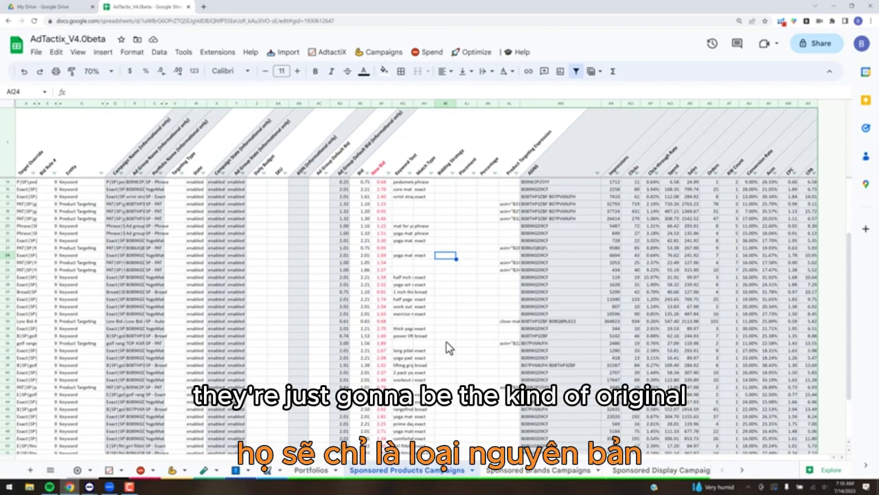
pyautogui.click(360, 104)
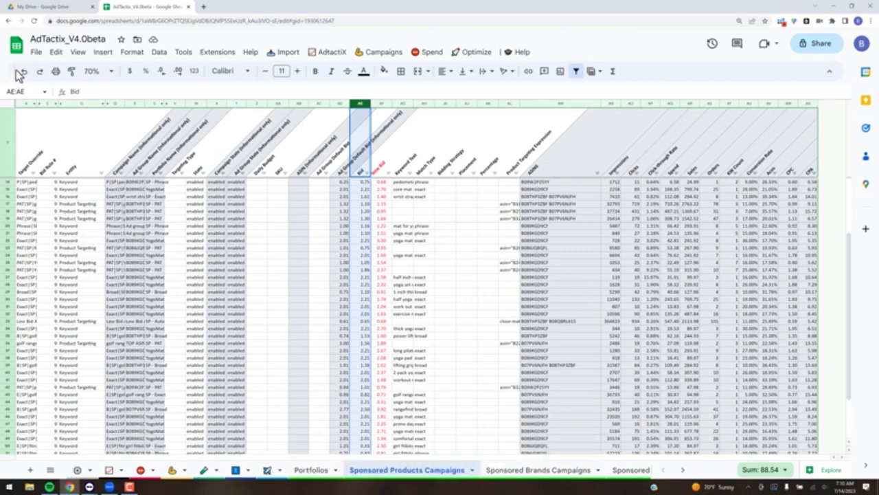
# Open the spreadsheet's version history to go back to the complete file
pyautogui.click(36, 55)
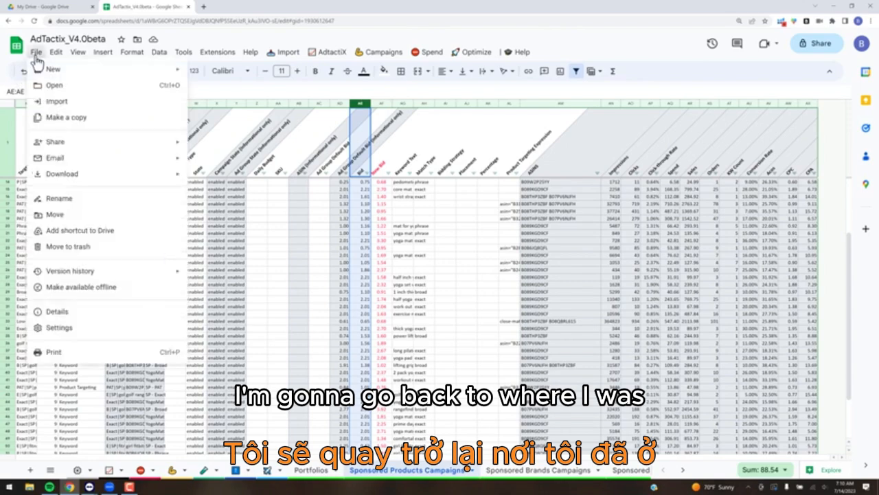
pyautogui.moveTo(82, 273)
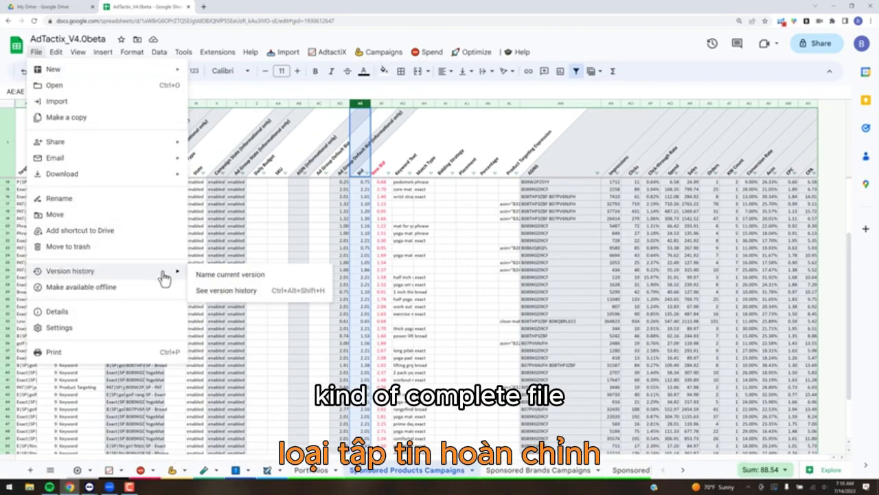
pyautogui.click(223, 294)
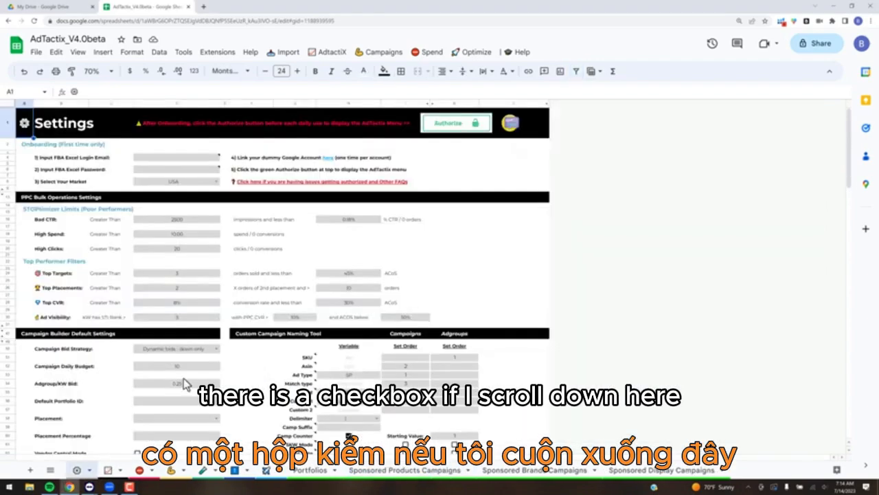
# Look through the bulk operation settings, and compare the State, Bid and New Bid of the paused keyword in row 35 of Sponsored Products Campaigns
pyautogui.scroll(-5, 184, 382)
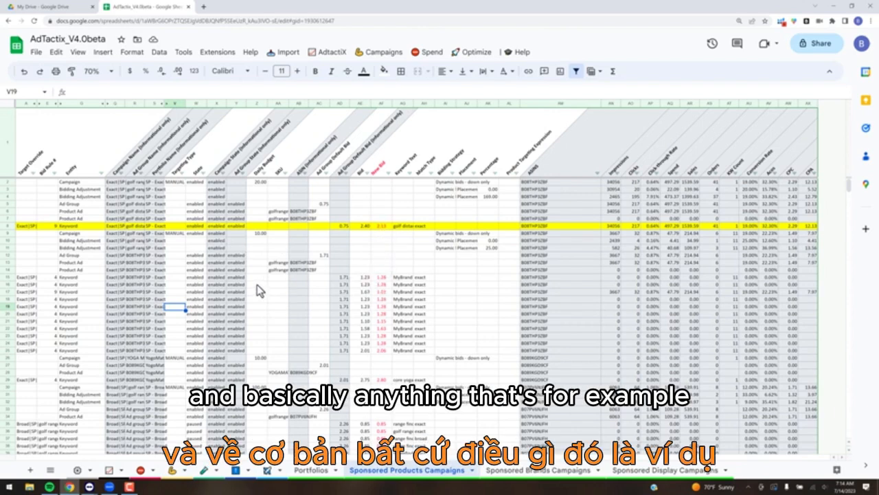
pyautogui.click(197, 424)
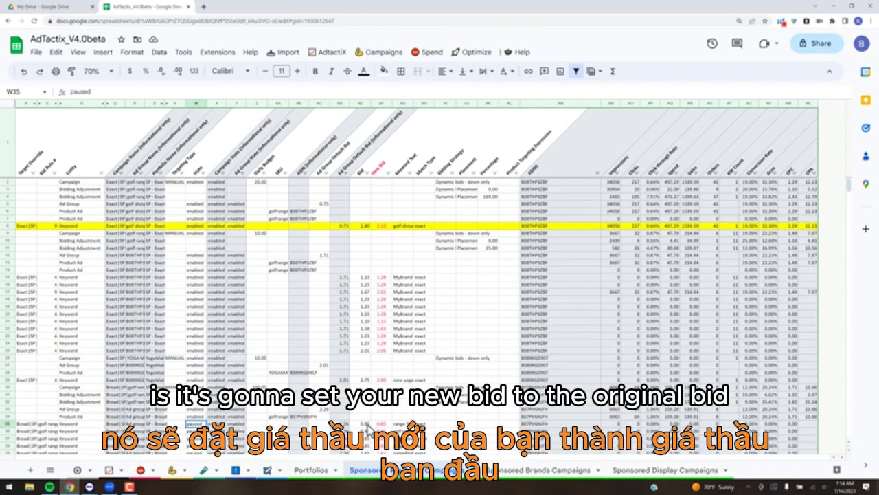
pyautogui.click(367, 424)
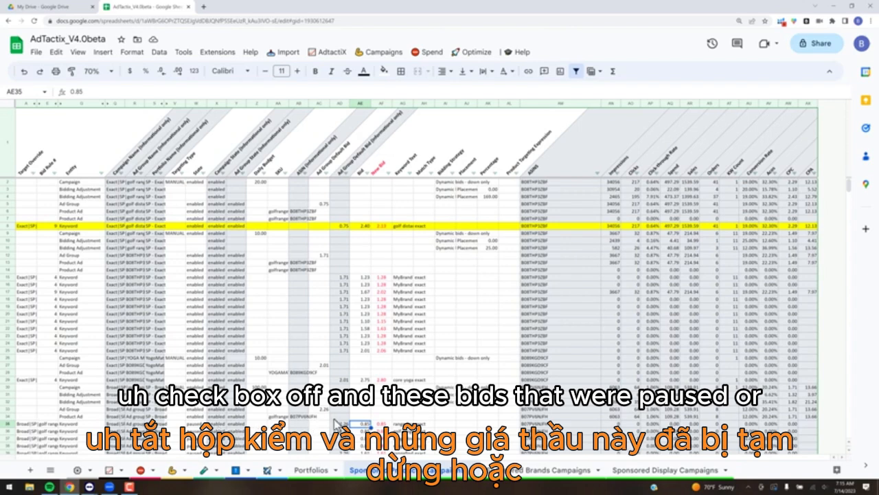
pyautogui.click(384, 424)
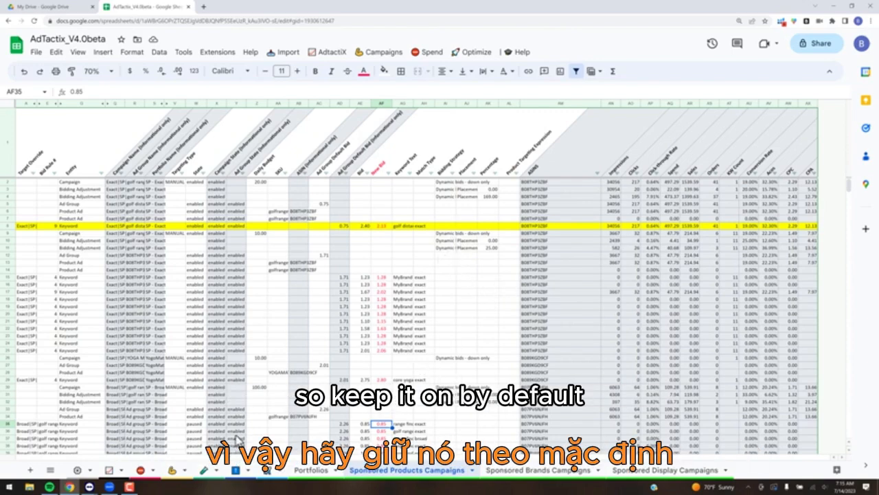
pyautogui.scroll(-2, 399, 382)
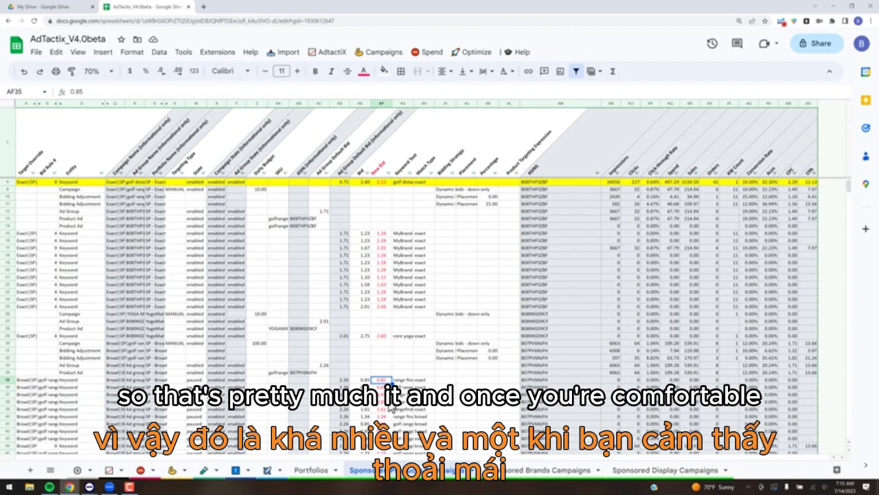
pyautogui.scroll(2, 419, 267)
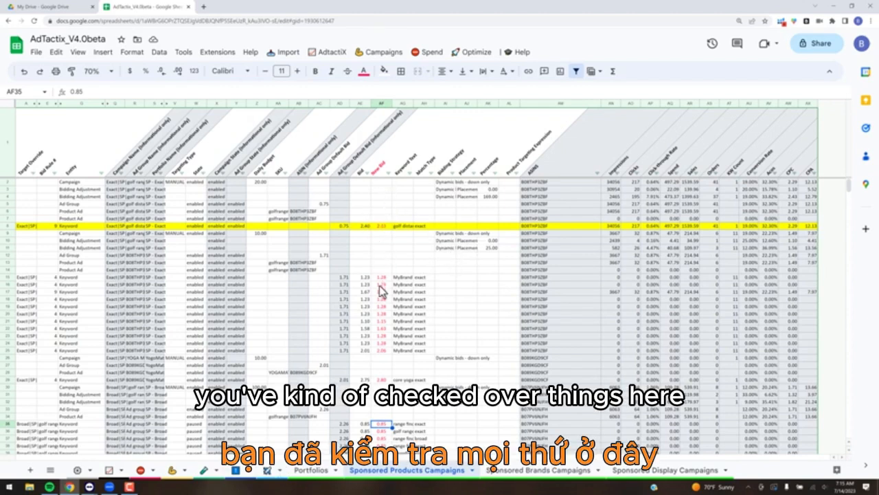
# Run Review Bid Changes on the Sponsored Products Campaigns sheet and agree to continue
pyautogui.click(474, 52)
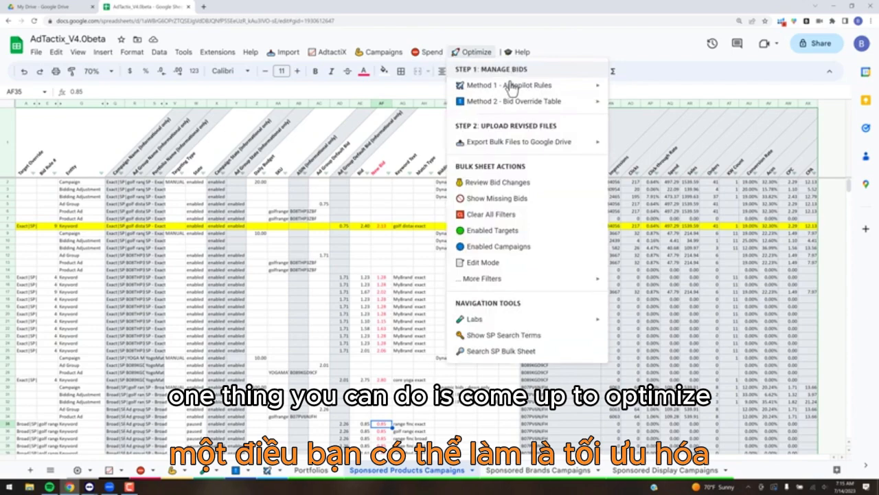
pyautogui.click(507, 185)
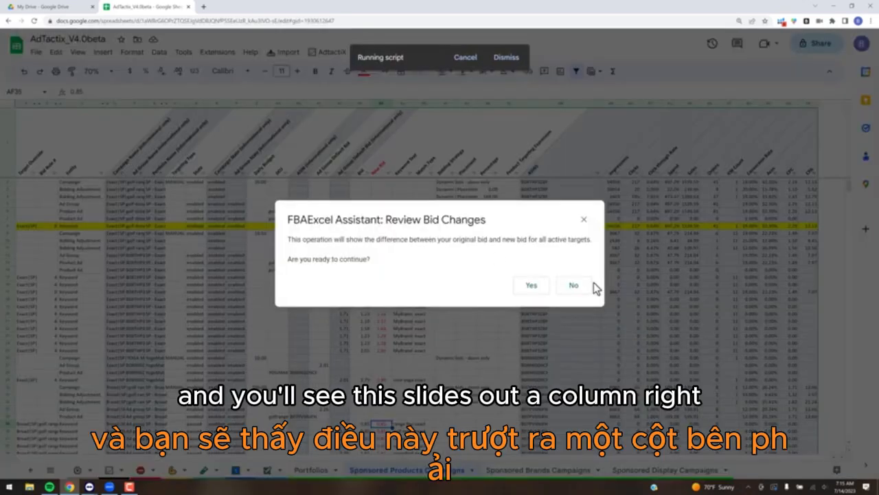
pyautogui.click(540, 288)
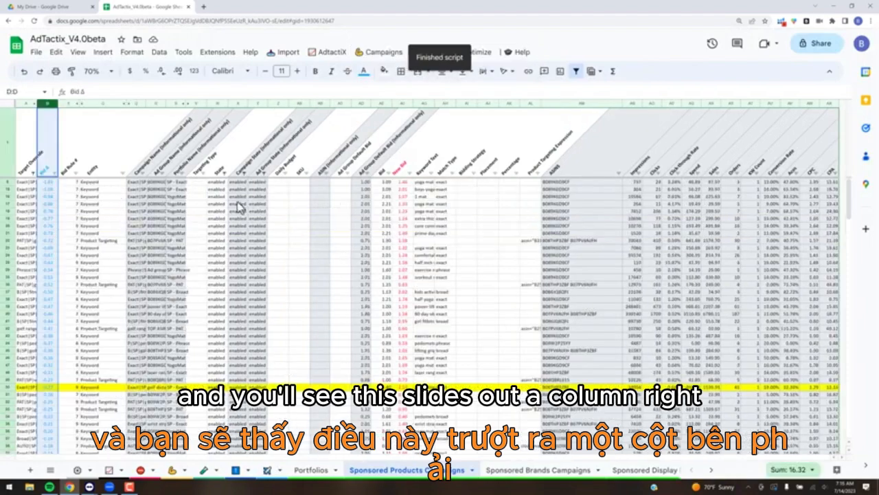
# Inspect the New Bid of the first listed target and check the no-rule target counts on the AdTactix Autopilot sheet
pyautogui.click(273, 205)
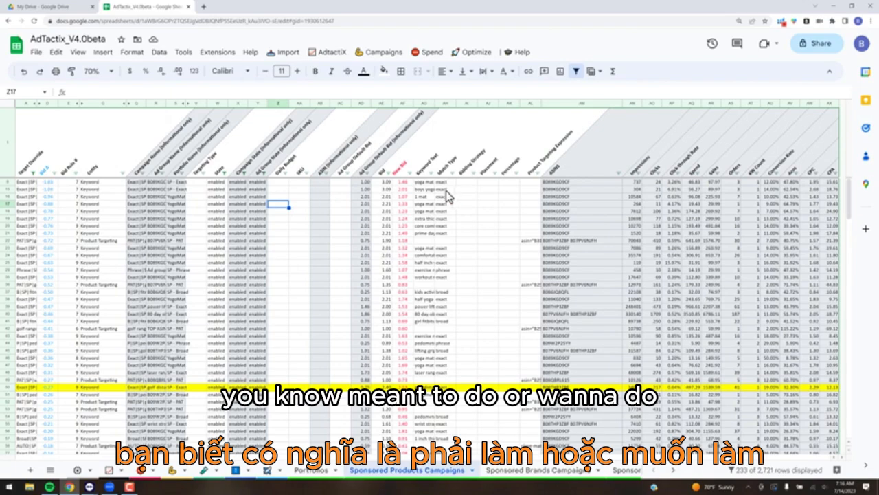
pyautogui.click(405, 184)
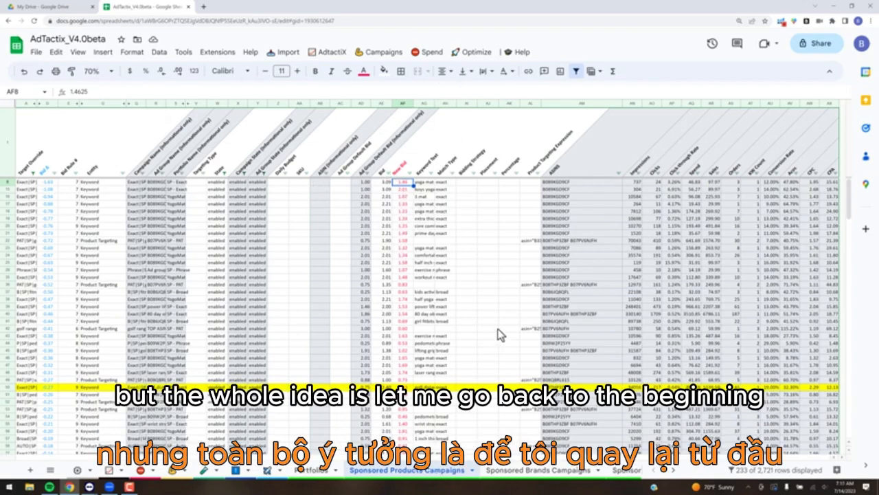
pyautogui.click(287, 62)
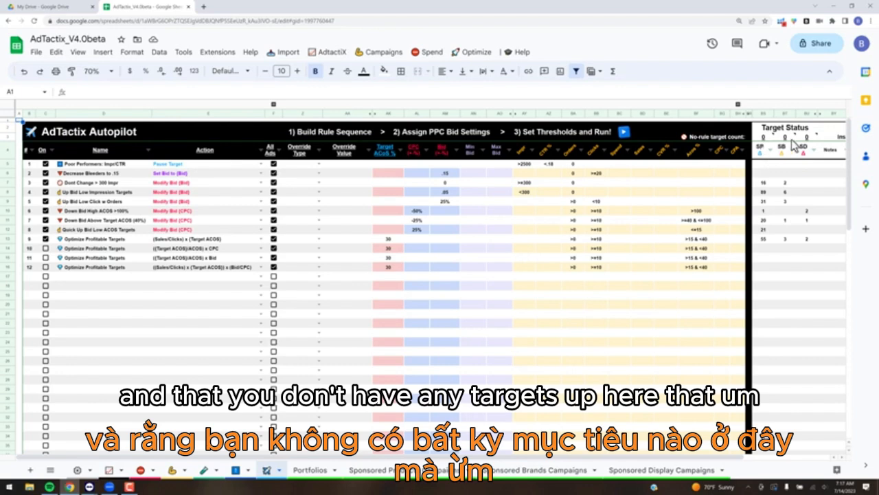
pyautogui.click(791, 336)
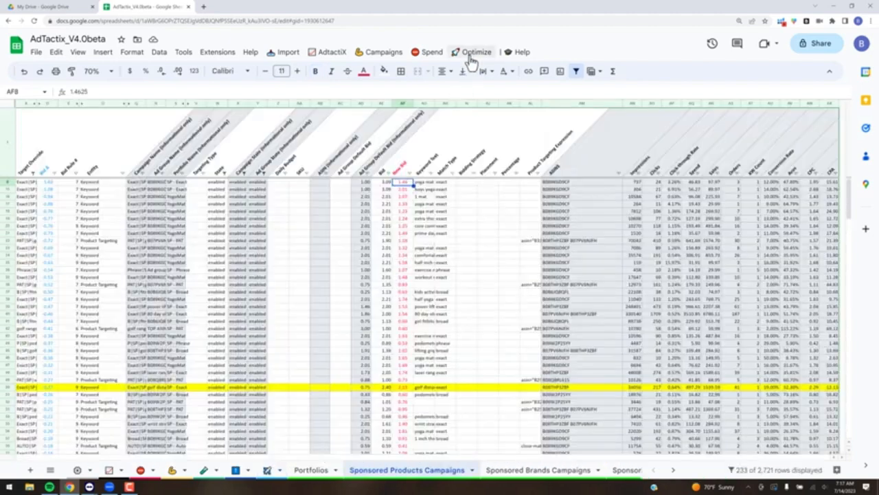
# Export the optimized Sponsored Products bulk file to Google Drive, reading the export warning and agreeing to continue
pyautogui.click(472, 57)
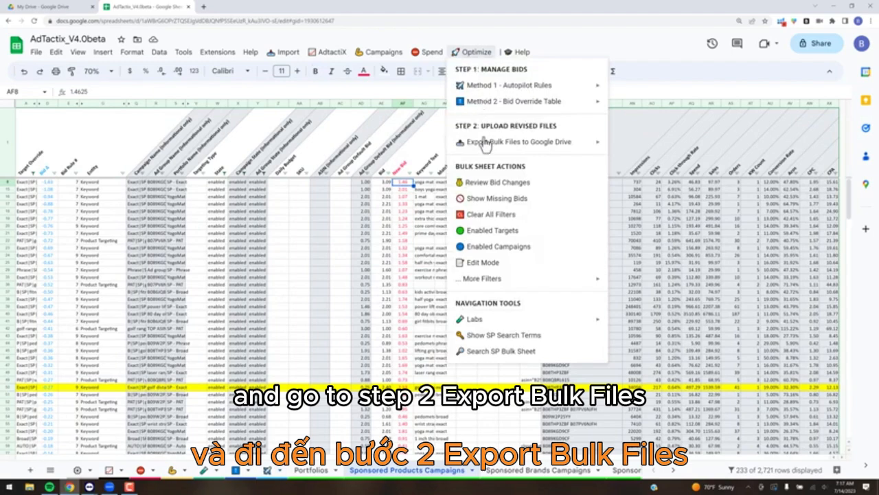
pyautogui.moveTo(510, 141)
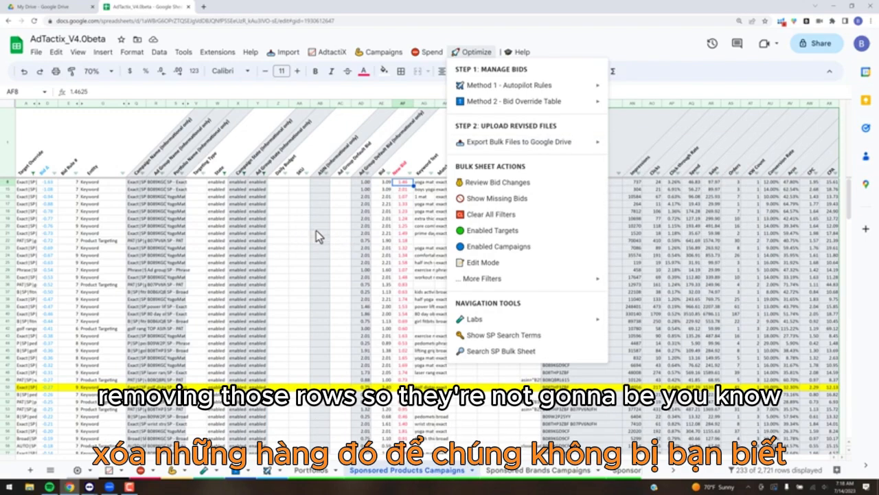
pyautogui.moveTo(591, 144)
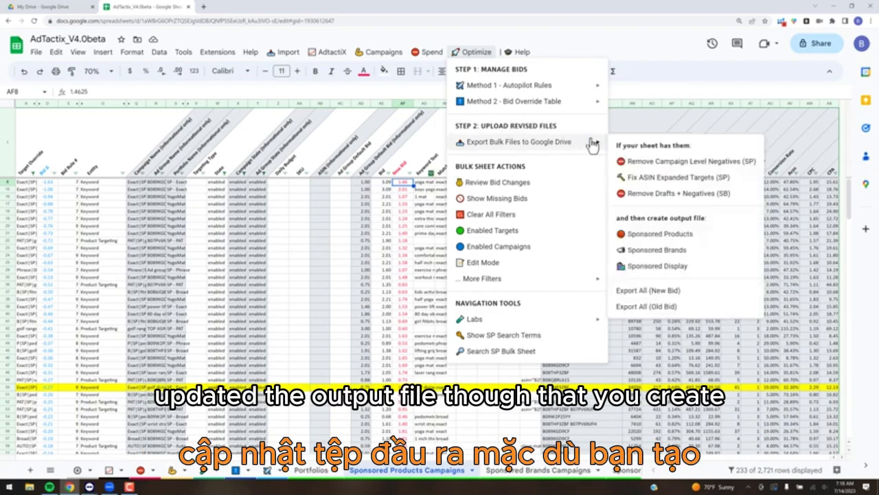
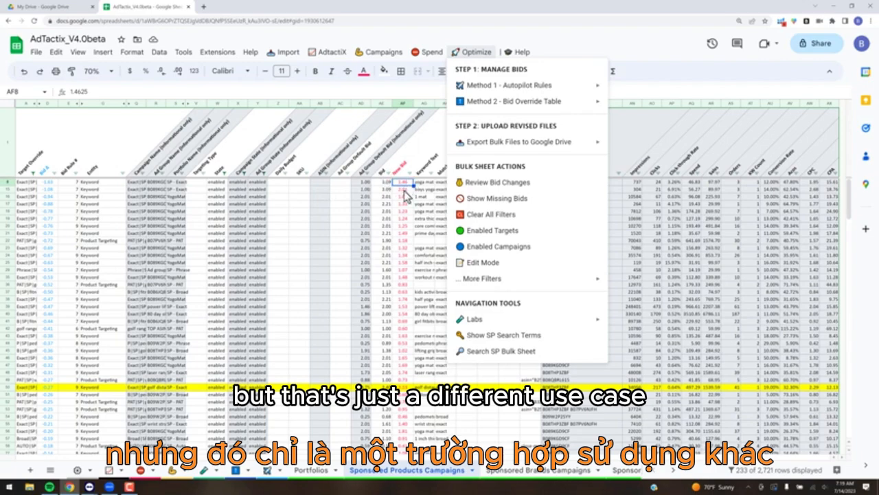
pyautogui.moveTo(546, 142)
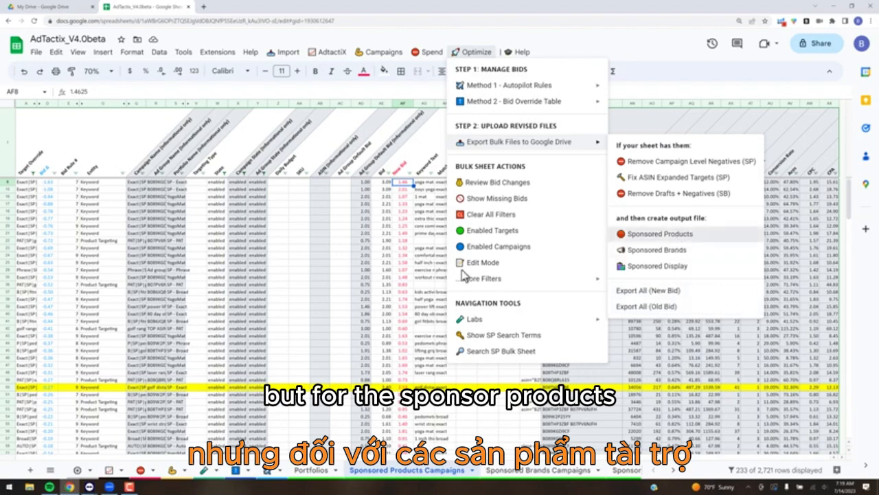
pyautogui.click(676, 234)
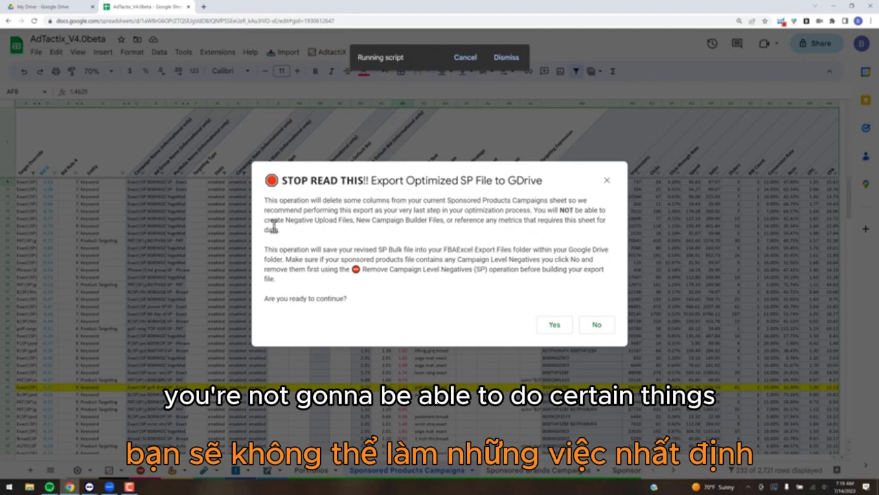
pyautogui.moveTo(279, 230); pyautogui.dragTo(268, 214)
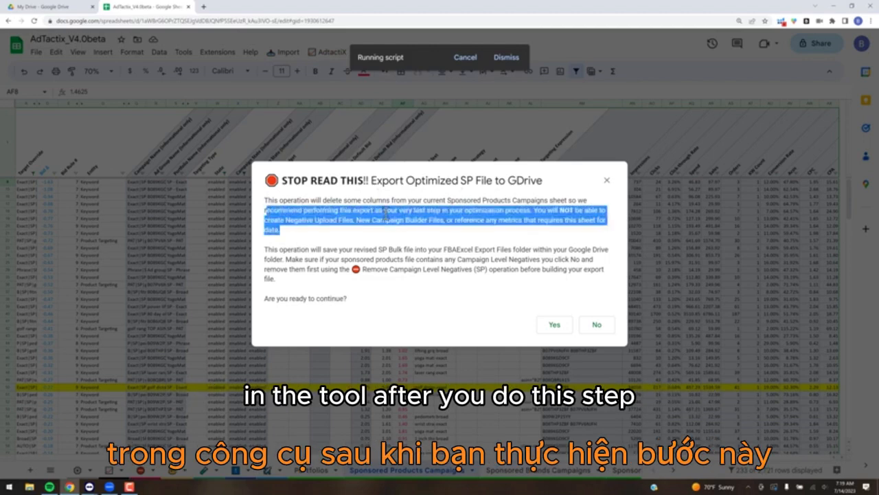
pyautogui.click(570, 218)
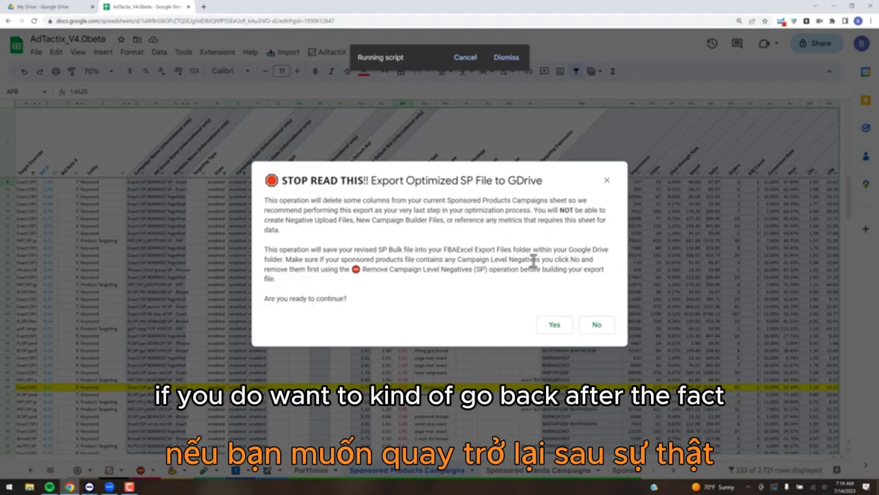
pyautogui.click(556, 326)
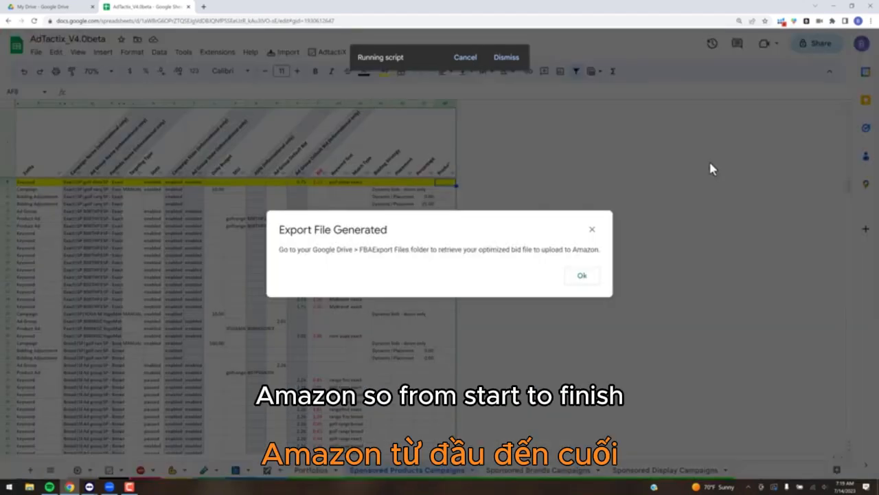
pyautogui.click(580, 282)
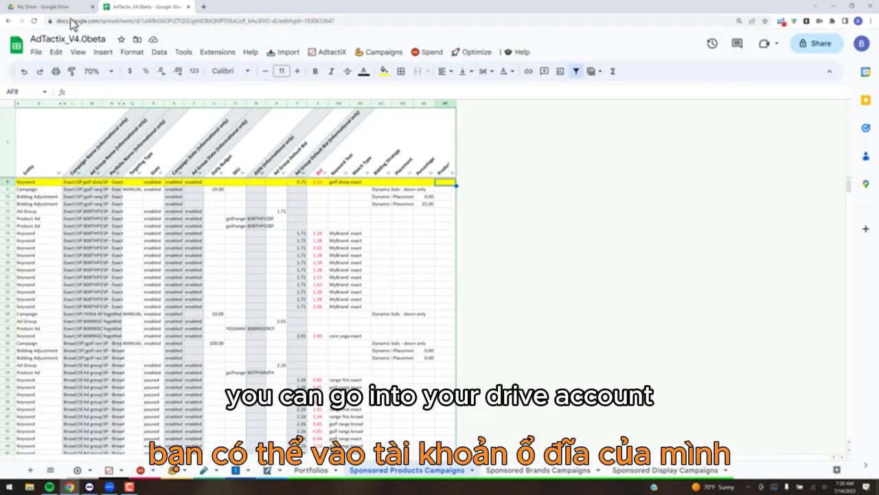
# Switch to Google Drive and open the FBAExcel Export Files folder to find the newest Sponsored Products Campaigns export
pyautogui.click(43, 7)
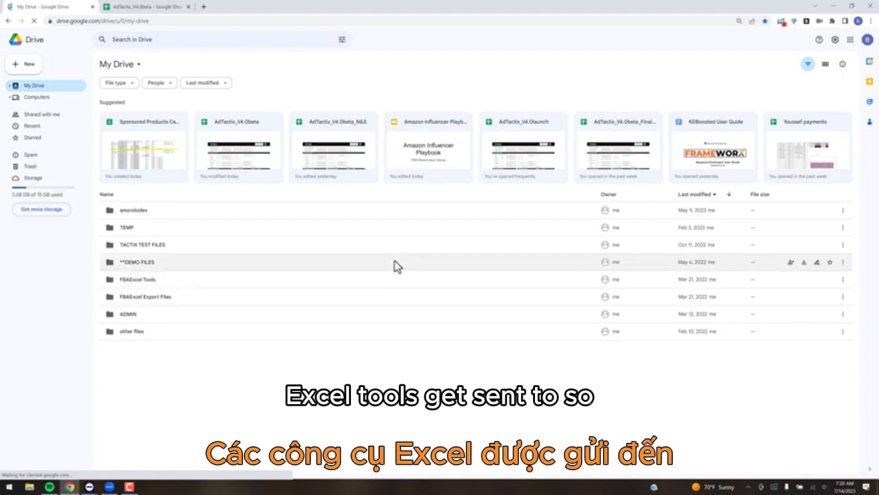
pyautogui.click(163, 299)
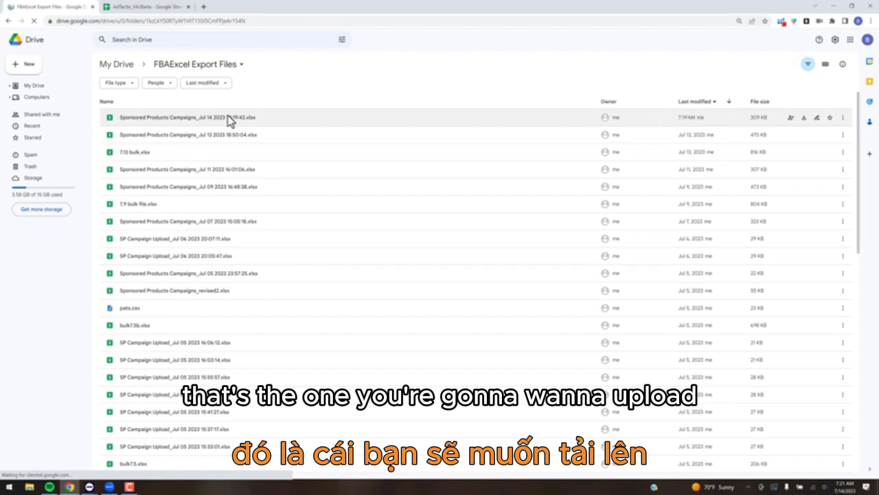
# Return to the AdTactix_V4.0beta spreadsheet and open Download & Import Bulk Ads File to reach the Amazon bulk upload
pyautogui.click(157, 6)
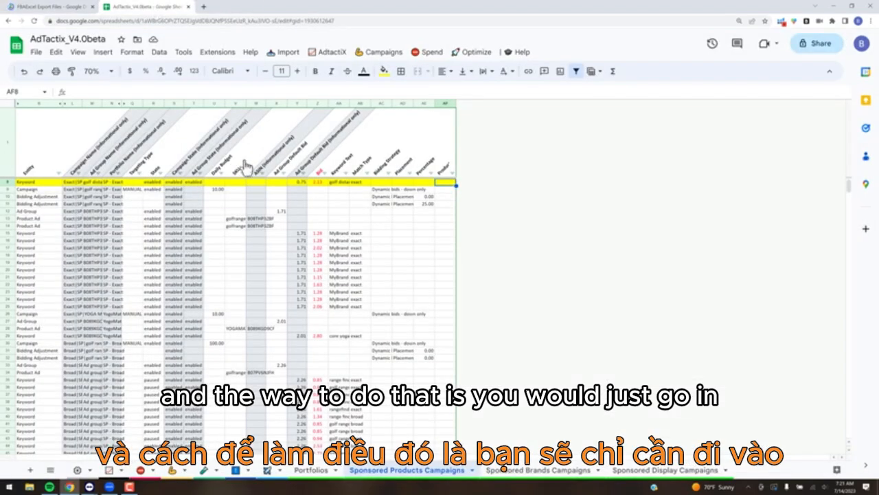
pyautogui.click(288, 53)
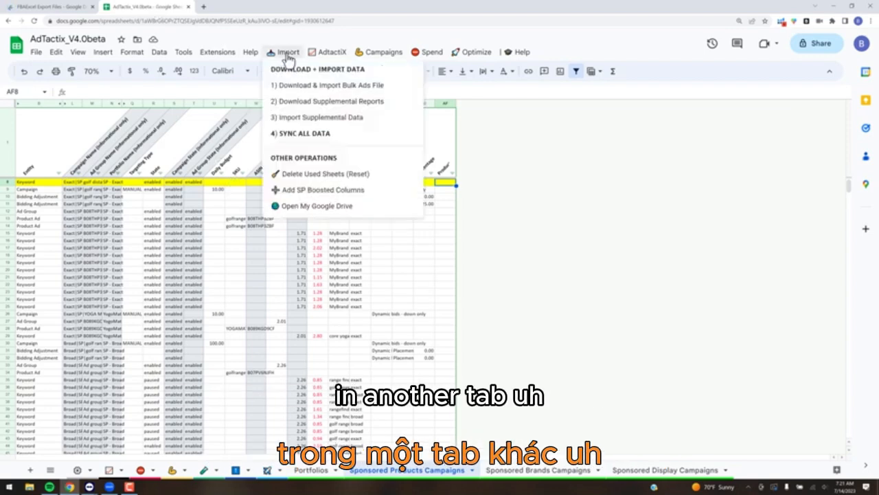
pyautogui.click(307, 85)
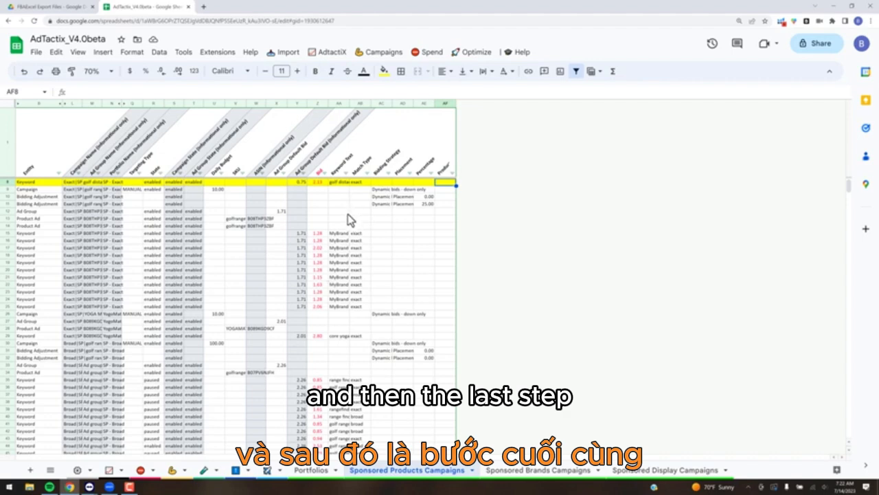
# Reset AdTactix to its default state by deleting the used sheets, and agree to continue
pyautogui.click(290, 58)
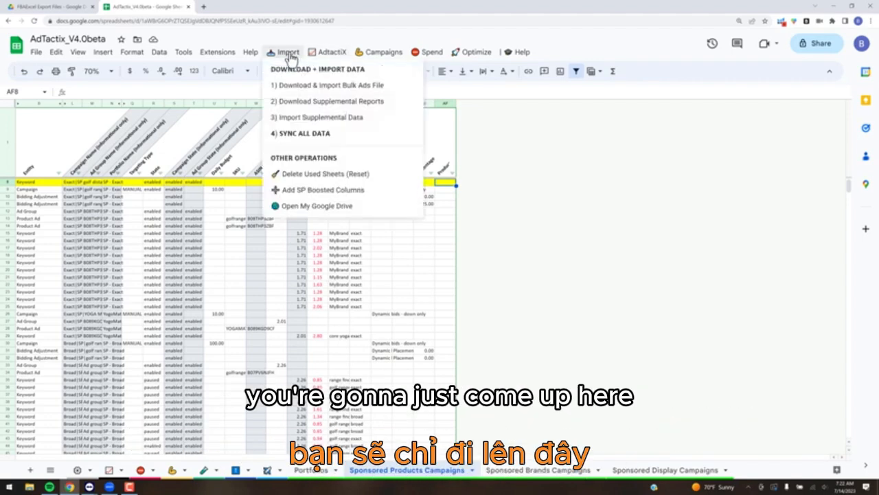
pyautogui.click(320, 175)
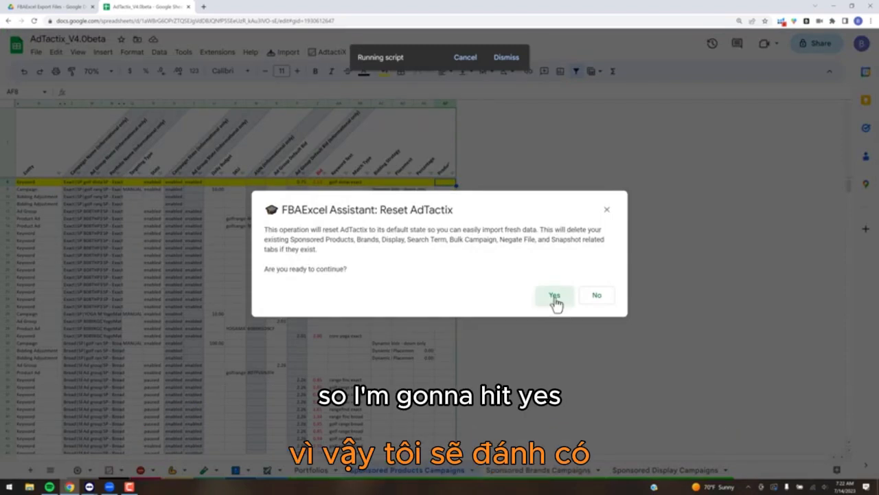
pyautogui.click(555, 297)
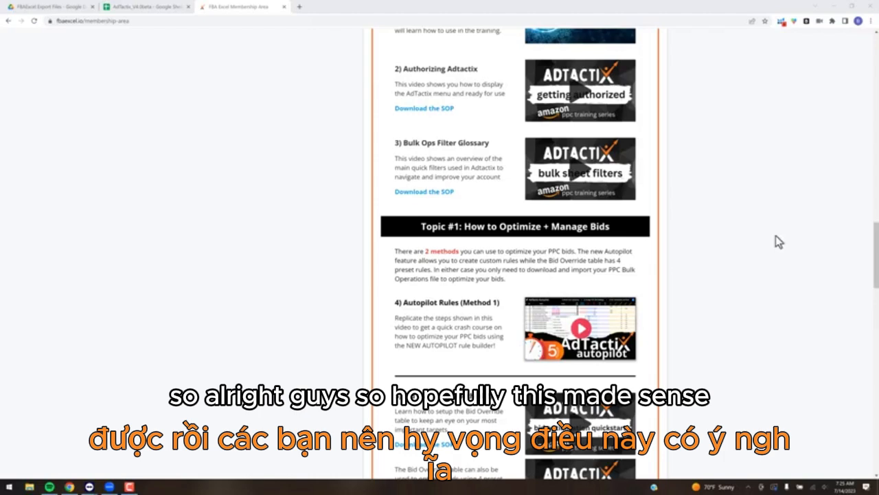
# Look through the bid optimization training videos and the free onboarding call section on the FBA Excel membership page
pyautogui.scroll(-1, 605, 293)
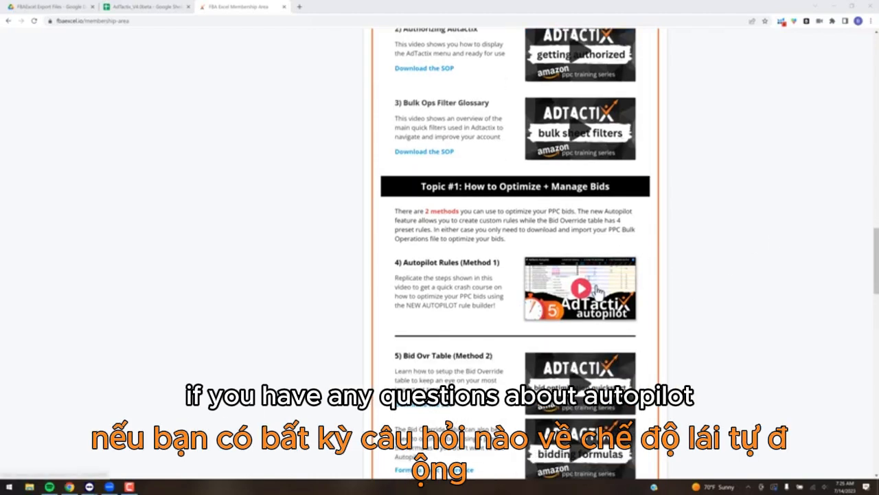
pyautogui.scroll(-1, 473, 247)
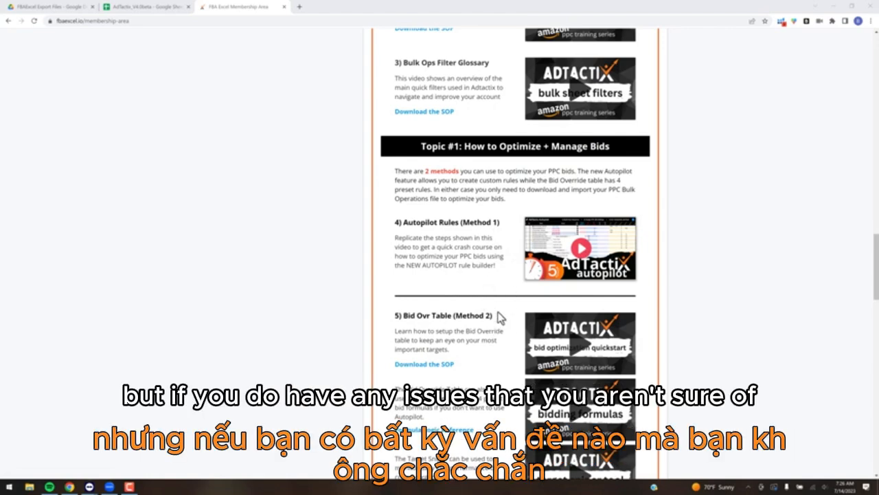
pyautogui.scroll(2, 499, 317)
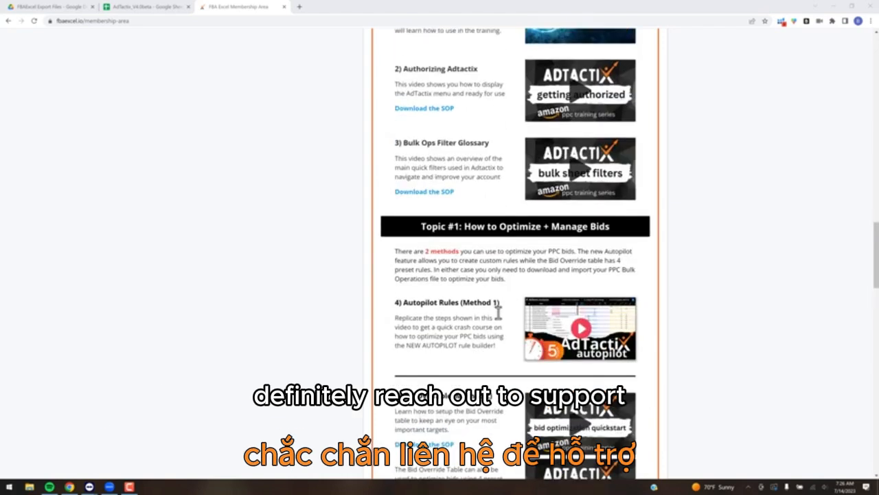
pyautogui.scroll(5, 497, 313)
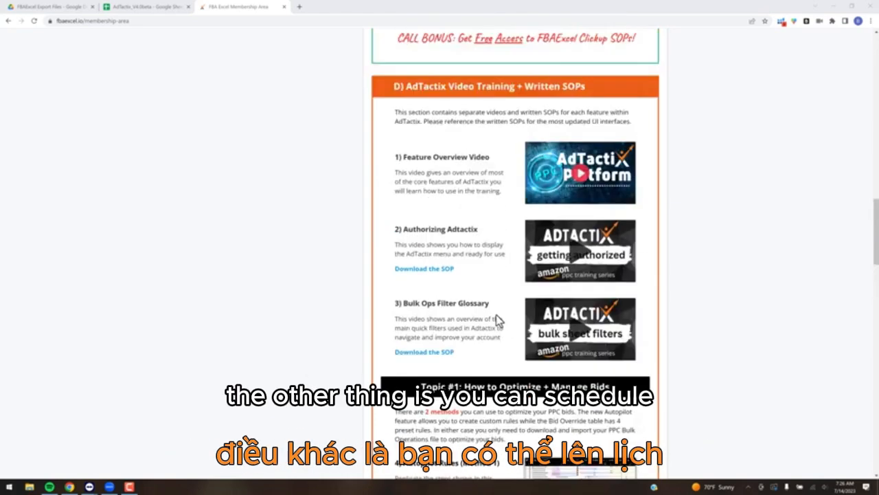
pyautogui.scroll(6, 498, 320)
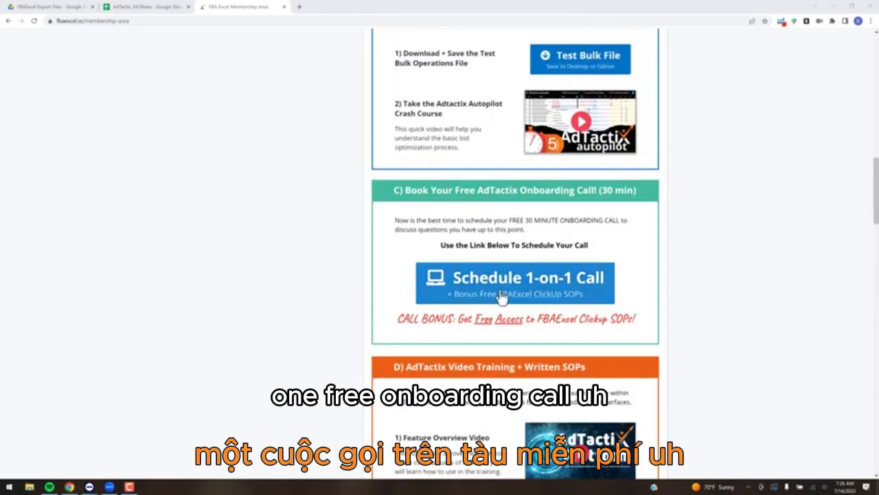